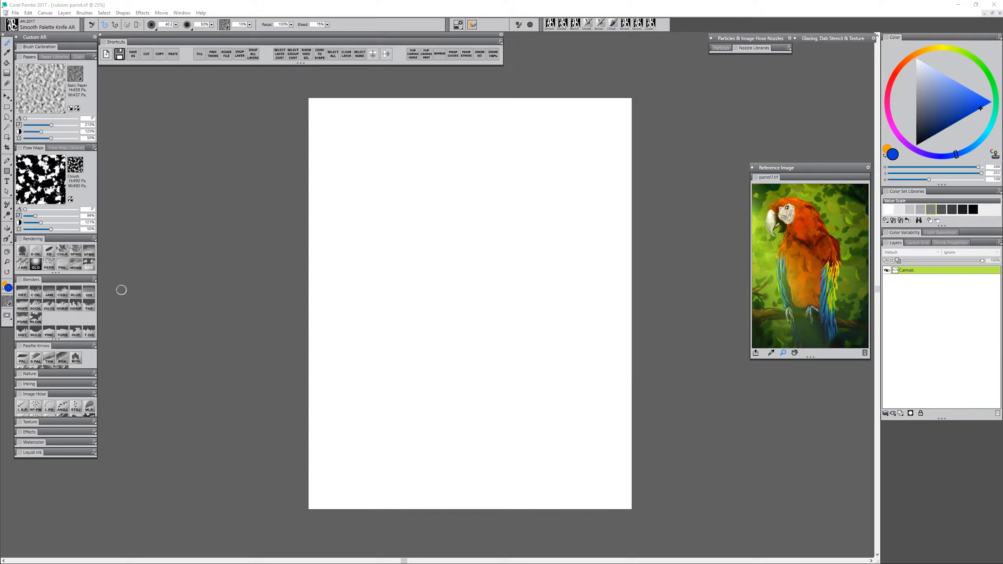
# Sketch the parrot's angular head outline with straight mid-grey strokes using the Detail Oils Brush G
pyautogui.click(36, 249)
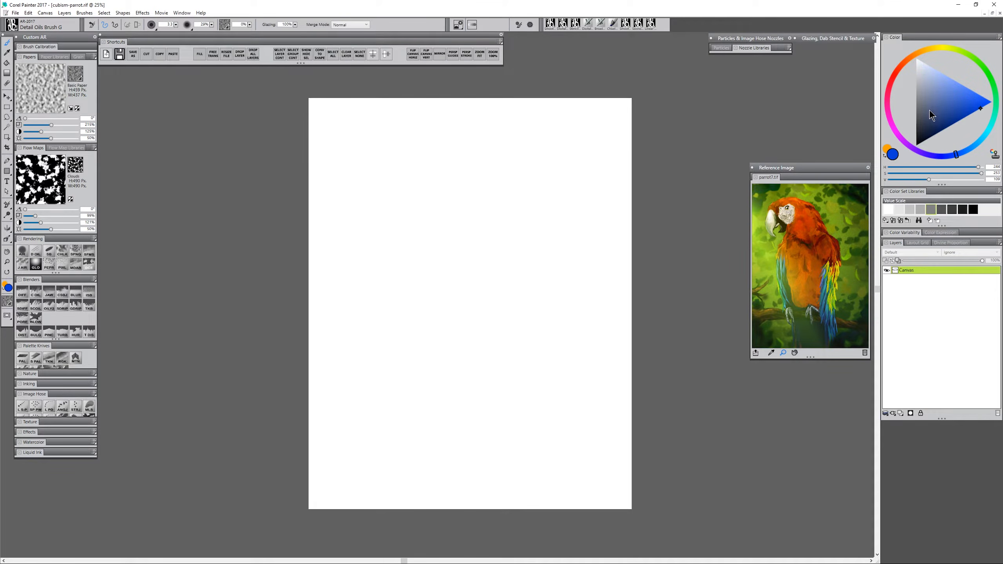
pyautogui.moveTo(925, 108); pyautogui.dragTo(917, 107)
pyautogui.moveTo(457, 161)
pyautogui.mouseDown()
pyautogui.moveTo(406, 187)
pyautogui.moveTo(409, 197)
pyautogui.moveTo(475, 153)
pyautogui.moveTo(413, 217)
pyautogui.mouseUp()
pyautogui.moveTo(446, 165); pyautogui.dragTo(476, 152)
pyautogui.moveTo(411, 216); pyautogui.dragTo(450, 221)
pyautogui.moveTo(479, 159)
pyautogui.mouseDown()
pyautogui.moveTo(489, 199)
pyautogui.moveTo(444, 226)
pyautogui.mouseUp()
pyautogui.moveTo(485, 164)
pyautogui.mouseDown()
pyautogui.moveTo(523, 182)
pyautogui.moveTo(515, 232)
pyautogui.mouseUp()
pyautogui.moveTo(517, 186); pyautogui.dragTo(514, 232)
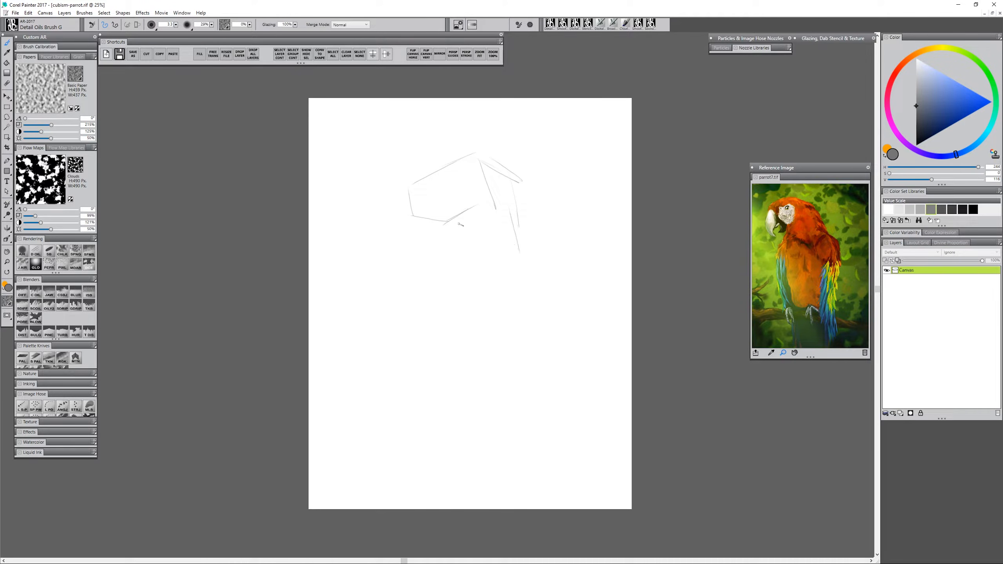
# Sketch the neck, shoulders, body sides and lower belly of the parrot with straight grey strokes
pyautogui.moveTo(451, 241); pyautogui.dragTo(443, 282)
pyautogui.moveTo(448, 230); pyautogui.dragTo(430, 294)
pyautogui.moveTo(518, 227); pyautogui.dragTo(537, 277)
pyautogui.moveTo(513, 229)
pyautogui.mouseDown()
pyautogui.moveTo(429, 264)
pyautogui.moveTo(416, 343)
pyautogui.mouseUp()
pyautogui.moveTo(421, 308); pyautogui.dragTo(459, 411)
pyautogui.moveTo(525, 241)
pyautogui.mouseDown()
pyautogui.moveTo(552, 291)
pyautogui.moveTo(550, 343)
pyautogui.mouseUp()
pyautogui.moveTo(547, 294); pyautogui.dragTo(536, 404)
pyautogui.moveTo(467, 407); pyautogui.dragTo(514, 409)
pyautogui.moveTo(521, 412)
pyautogui.mouseDown()
pyautogui.moveTo(497, 411)
pyautogui.moveTo(471, 458)
pyautogui.moveTo(485, 509)
pyautogui.mouseUp()
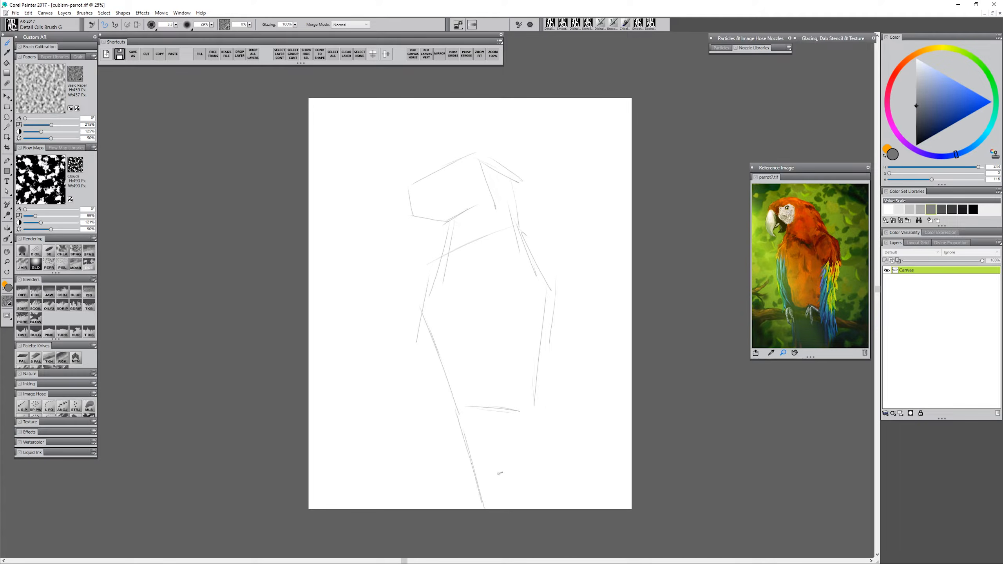
# Sketch the wing feathers on both sides of the body and the long tail feathers reaching the canvas bottom
pyautogui.moveTo(538, 379); pyautogui.dragTo(533, 510)
pyautogui.moveTo(539, 448); pyautogui.dragTo(538, 510)
pyautogui.moveTo(522, 234)
pyautogui.mouseDown()
pyautogui.moveTo(569, 265)
pyautogui.moveTo(568, 313)
pyautogui.moveTo(519, 295)
pyautogui.moveTo(525, 345)
pyautogui.mouseUp()
pyautogui.moveTo(513, 308); pyautogui.dragTo(554, 373)
pyautogui.moveTo(528, 313)
pyautogui.mouseDown()
pyautogui.moveTo(524, 390)
pyautogui.moveTo(550, 421)
pyautogui.mouseUp()
pyautogui.moveTo(515, 386); pyautogui.dragTo(546, 477)
pyautogui.moveTo(553, 375); pyautogui.dragTo(593, 483)
pyautogui.moveTo(553, 435); pyautogui.dragTo(547, 509)
pyautogui.moveTo(569, 455); pyautogui.dragTo(563, 508)
pyautogui.moveTo(569, 457); pyautogui.dragTo(570, 508)
pyautogui.moveTo(425, 272)
pyautogui.mouseDown()
pyautogui.moveTo(410, 311)
pyautogui.moveTo(449, 425)
pyautogui.mouseUp()
pyautogui.moveTo(431, 357); pyautogui.dragTo(437, 391)
pyautogui.moveTo(426, 371); pyautogui.dragTo(439, 407)
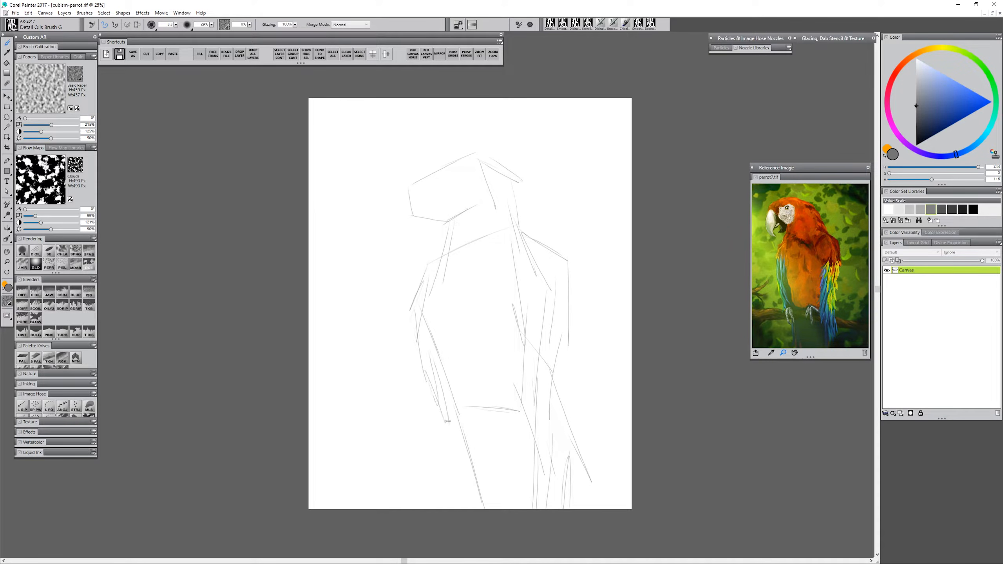
pyautogui.moveTo(463, 446); pyautogui.dragTo(471, 465)
# Sketch the perch branch across the full canvas width below the parrot's belly
pyautogui.moveTo(289, 402)
pyautogui.mouseDown()
pyautogui.moveTo(378, 384)
pyautogui.moveTo(416, 406)
pyautogui.moveTo(324, 410)
pyautogui.moveTo(401, 427)
pyautogui.moveTo(426, 412)
pyautogui.moveTo(506, 406)
pyautogui.mouseUp()
pyautogui.moveTo(484, 405); pyautogui.dragTo(624, 424)
pyautogui.moveTo(629, 423)
pyautogui.mouseDown()
pyautogui.moveTo(508, 431)
pyautogui.moveTo(412, 413)
pyautogui.mouseUp()
pyautogui.moveTo(479, 423)
pyautogui.mouseDown()
pyautogui.moveTo(568, 436)
pyautogui.moveTo(632, 429)
pyautogui.mouseUp()
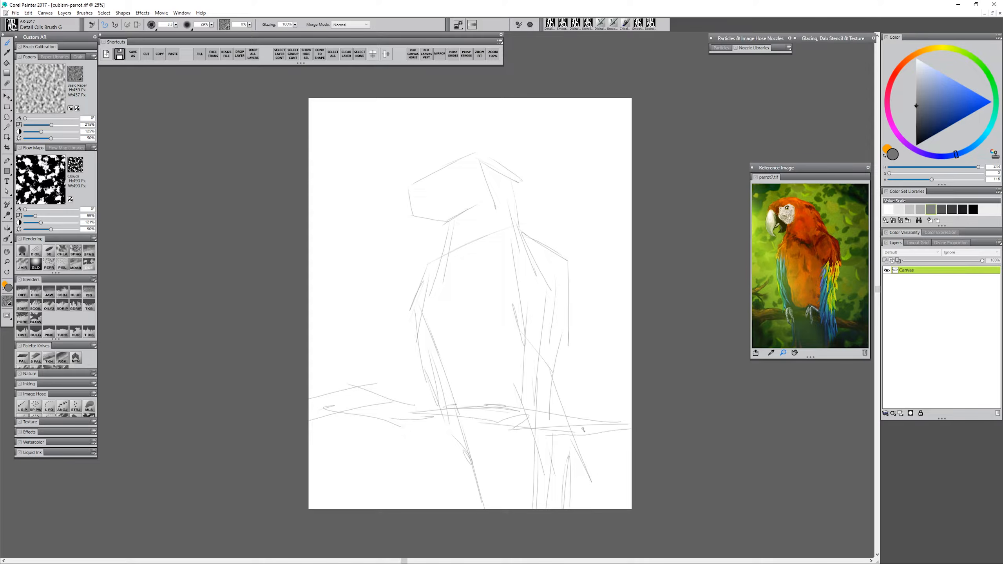
# Sketch the parrot's two feet with angular claws gripping the branch
pyautogui.moveTo(456, 398)
pyautogui.mouseDown()
pyautogui.moveTo(430, 412)
pyautogui.moveTo(424, 437)
pyautogui.moveTo(444, 422)
pyautogui.moveTo(435, 419)
pyautogui.mouseUp()
pyautogui.moveTo(435, 419); pyautogui.dragTo(449, 443)
pyautogui.moveTo(453, 400); pyautogui.dragTo(436, 422)
pyautogui.moveTo(444, 411)
pyautogui.mouseDown()
pyautogui.moveTo(462, 442)
pyautogui.moveTo(448, 425)
pyautogui.mouseUp()
pyautogui.moveTo(451, 421); pyautogui.dragTo(459, 438)
pyautogui.moveTo(512, 407)
pyautogui.mouseDown()
pyautogui.moveTo(500, 445)
pyautogui.moveTo(514, 426)
pyautogui.moveTo(517, 454)
pyautogui.moveTo(530, 410)
pyautogui.moveTo(518, 455)
pyautogui.mouseUp()
pyautogui.moveTo(528, 411); pyautogui.dragTo(553, 423)
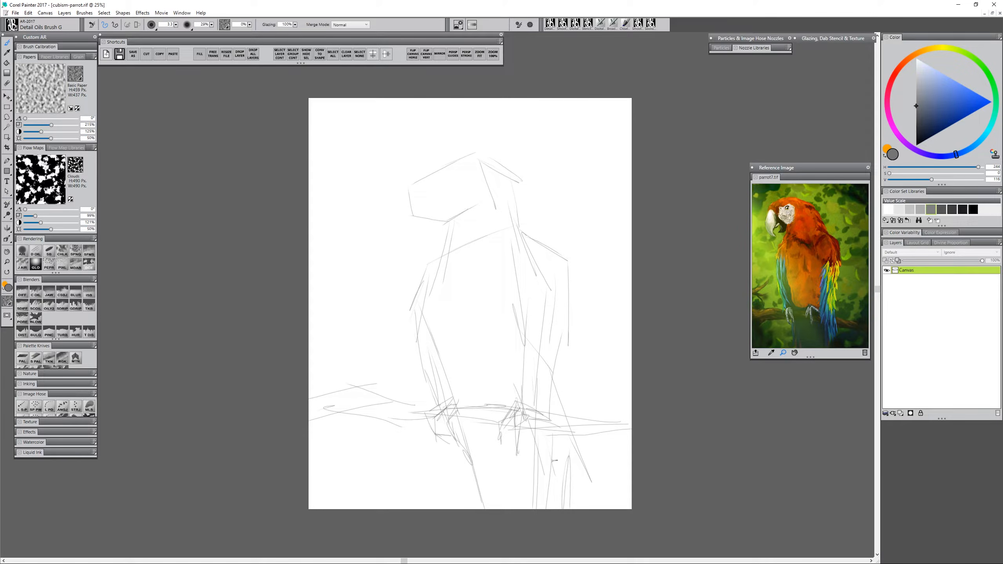
# Sketch the V-shaped chest plane, the hooked beak, the eye and the angular back of the neck
pyautogui.moveTo(450, 290)
pyautogui.mouseDown()
pyautogui.moveTo(487, 315)
pyautogui.moveTo(538, 275)
pyautogui.mouseUp()
pyautogui.moveTo(494, 307); pyautogui.dragTo(536, 279)
pyautogui.moveTo(409, 191)
pyautogui.mouseDown()
pyautogui.moveTo(392, 226)
pyautogui.moveTo(405, 243)
pyautogui.mouseUp()
pyautogui.moveTo(406, 253)
pyautogui.mouseDown()
pyautogui.moveTo(435, 255)
pyautogui.moveTo(422, 227)
pyautogui.mouseUp()
pyautogui.moveTo(420, 226)
pyautogui.mouseDown()
pyautogui.moveTo(439, 216)
pyautogui.moveTo(432, 238)
pyautogui.moveTo(454, 231)
pyautogui.moveTo(430, 246)
pyautogui.moveTo(450, 241)
pyautogui.mouseUp()
pyautogui.moveTo(460, 226)
pyautogui.mouseDown()
pyautogui.moveTo(451, 239)
pyautogui.moveTo(454, 221)
pyautogui.mouseUp()
pyautogui.hotkey('ctrl', 'z')
pyautogui.moveTo(419, 191)
pyautogui.mouseDown()
pyautogui.moveTo(431, 212)
pyautogui.moveTo(474, 176)
pyautogui.moveTo(493, 186)
pyautogui.moveTo(487, 217)
pyautogui.moveTo(452, 226)
pyautogui.moveTo(471, 236)
pyautogui.moveTo(485, 219)
pyautogui.moveTo(456, 187)
pyautogui.mouseUp()
pyautogui.moveTo(451, 195)
pyautogui.mouseDown()
pyautogui.moveTo(451, 184)
pyautogui.moveTo(461, 199)
pyautogui.mouseUp()
pyautogui.moveTo(483, 157)
pyautogui.mouseDown()
pyautogui.moveTo(518, 176)
pyautogui.moveTo(537, 230)
pyautogui.mouseUp()
pyautogui.moveTo(518, 180); pyautogui.dragTo(559, 262)
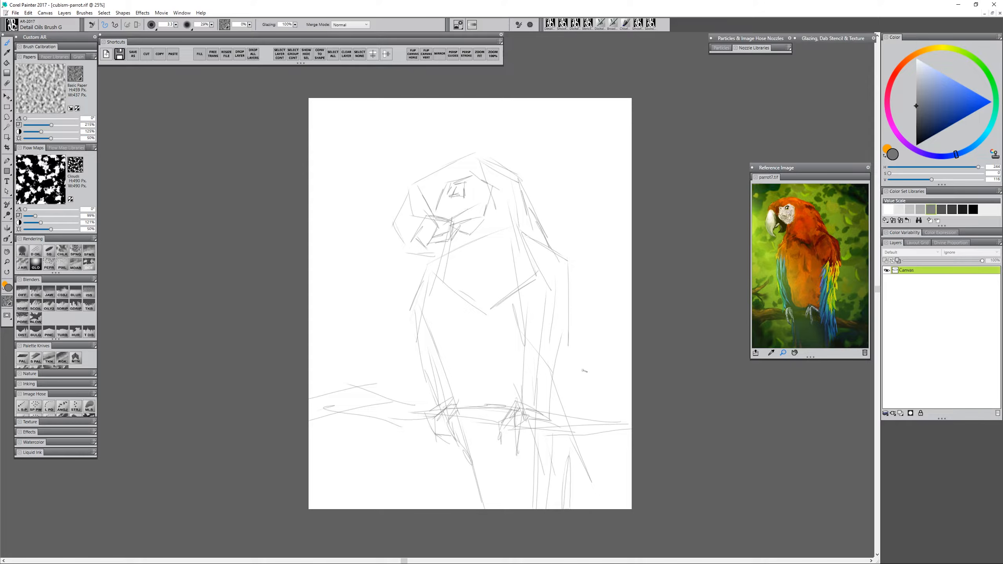
# Reinforce the beak's outer curve, tip and lower jaw with more straight strokes
pyautogui.moveTo(411, 189)
pyautogui.mouseDown()
pyautogui.moveTo(389, 233)
pyautogui.moveTo(404, 251)
pyautogui.mouseUp()
pyautogui.moveTo(405, 255); pyautogui.dragTo(439, 258)
pyautogui.moveTo(431, 244); pyautogui.dragTo(450, 247)
pyautogui.moveTo(429, 245)
pyautogui.mouseDown()
pyautogui.moveTo(481, 231)
pyautogui.moveTo(458, 237)
pyautogui.mouseUp()
pyautogui.moveTo(450, 219); pyautogui.dragTo(459, 233)
# Sketch a small twig with leaf shapes at the canvas's left edge and add a line to the tail
pyautogui.moveTo(309, 370); pyautogui.dragTo(332, 355)
pyautogui.moveTo(309, 363)
pyautogui.mouseDown()
pyautogui.moveTo(328, 350)
pyautogui.moveTo(360, 354)
pyautogui.mouseUp()
pyautogui.moveTo(346, 357)
pyautogui.mouseDown()
pyautogui.moveTo(383, 342)
pyautogui.moveTo(335, 376)
pyautogui.mouseUp()
pyautogui.moveTo(335, 372)
pyautogui.mouseDown()
pyautogui.moveTo(355, 370)
pyautogui.moveTo(348, 361)
pyautogui.moveTo(328, 372)
pyautogui.mouseUp()
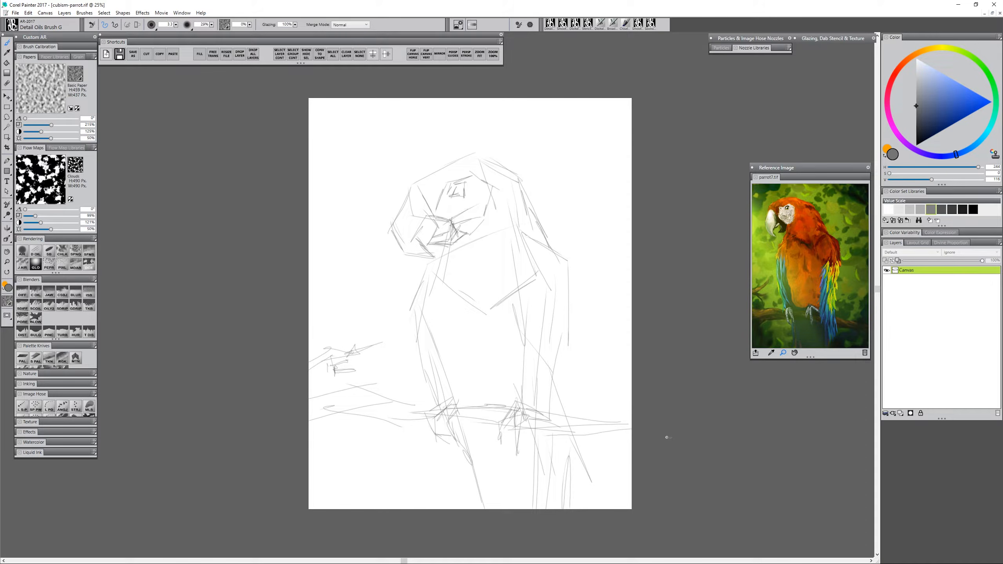
pyautogui.moveTo(462, 451); pyautogui.dragTo(474, 511)
# Move the whole sketch to its own layer by selecting all, cutting and pasting in place
pyautogui.click(105, 13)
pyautogui.click(106, 23)
pyautogui.click(29, 13)
pyautogui.click(34, 54)
pyautogui.click(29, 13)
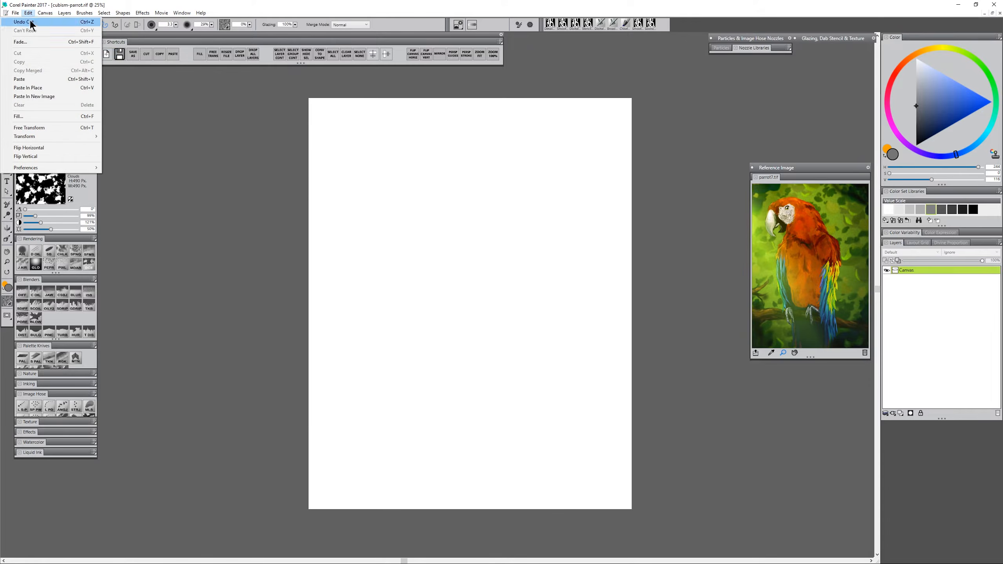
pyautogui.click(37, 88)
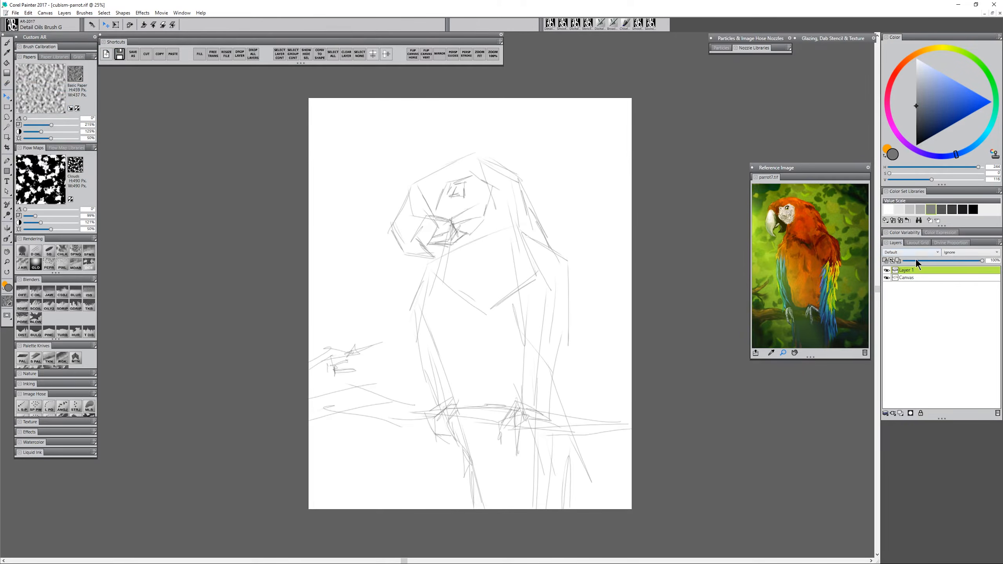
# Rename the pasted layer "sketch" and set its composite method to Multiply
pyautogui.doubleClick(907, 269)
pyautogui.write('sketch')
pyautogui.doubleClick(914, 271)
pyautogui.press('Return')
pyautogui.click(908, 253)
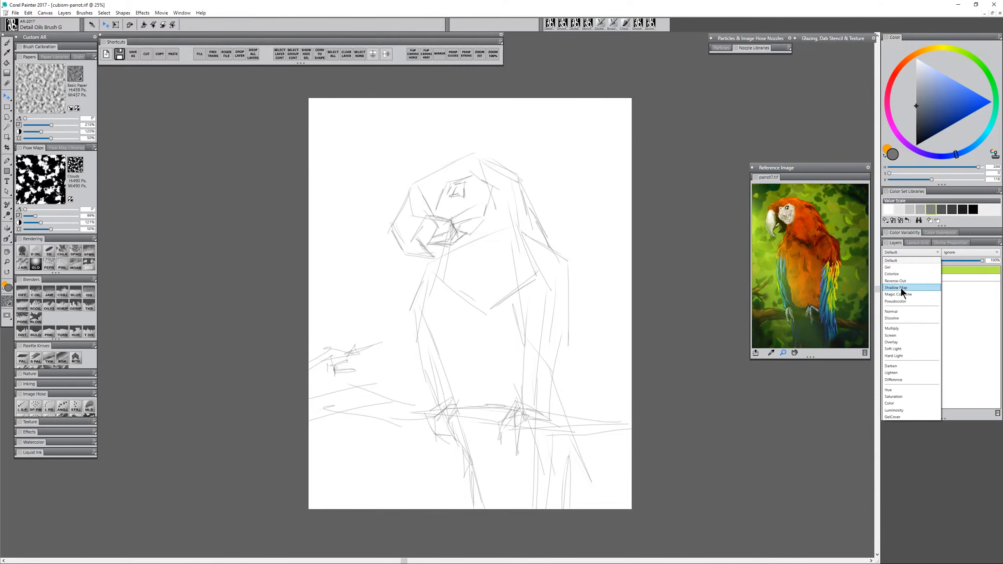
pyautogui.click(896, 329)
# Fill the Canvas with a light grey current color at 100% opacity
pyautogui.click(911, 278)
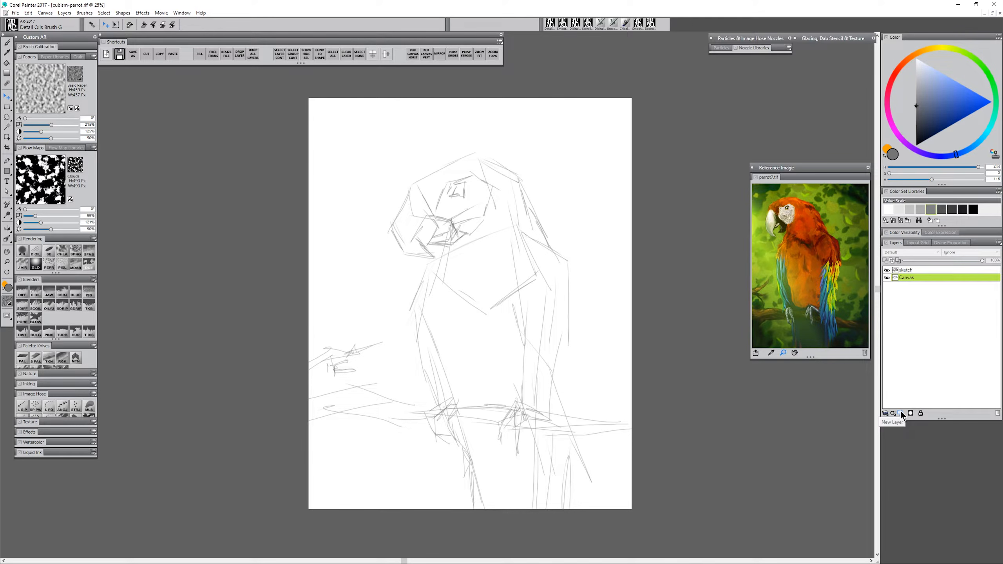
pyautogui.click(916, 88)
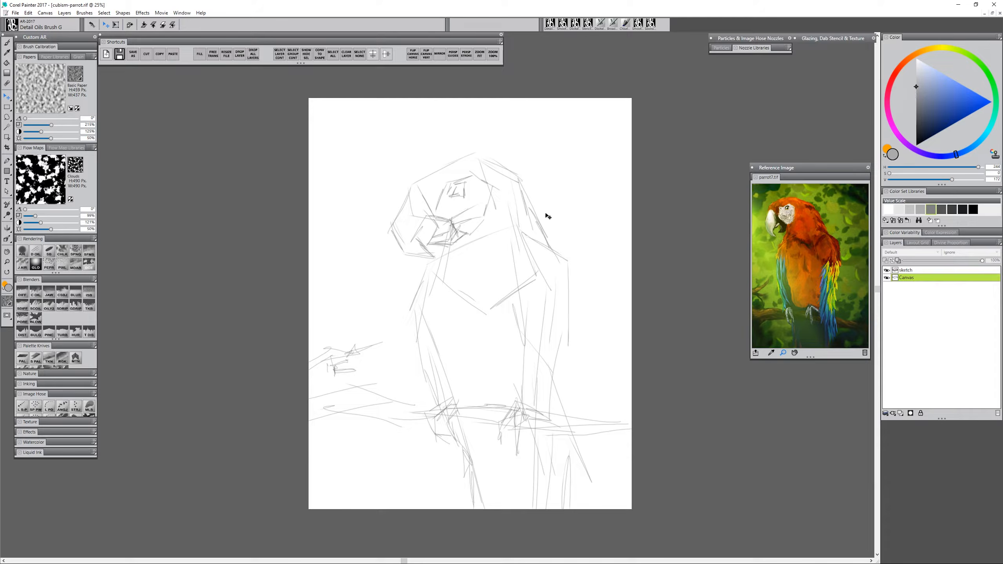
pyautogui.click(200, 54)
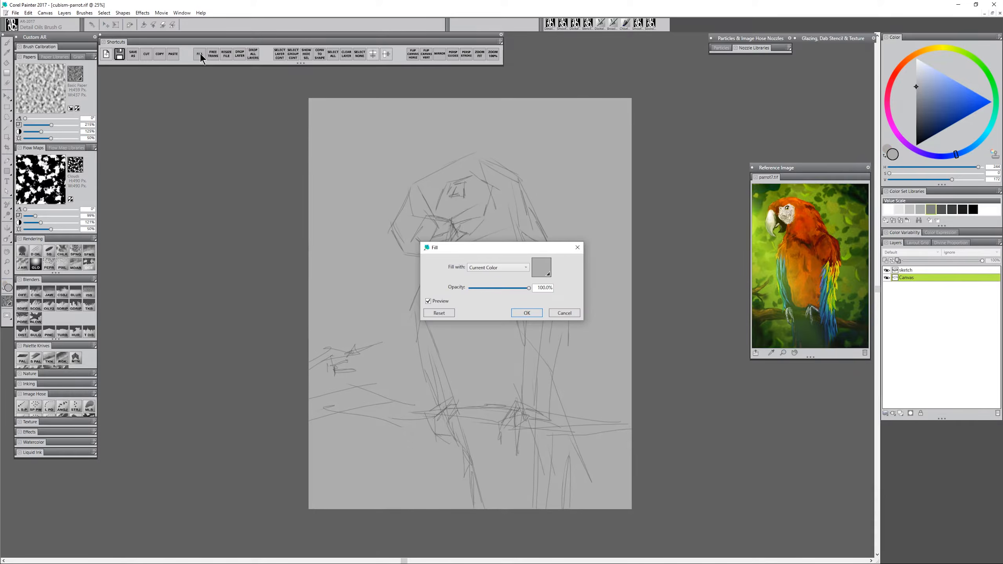
pyautogui.click(540, 313)
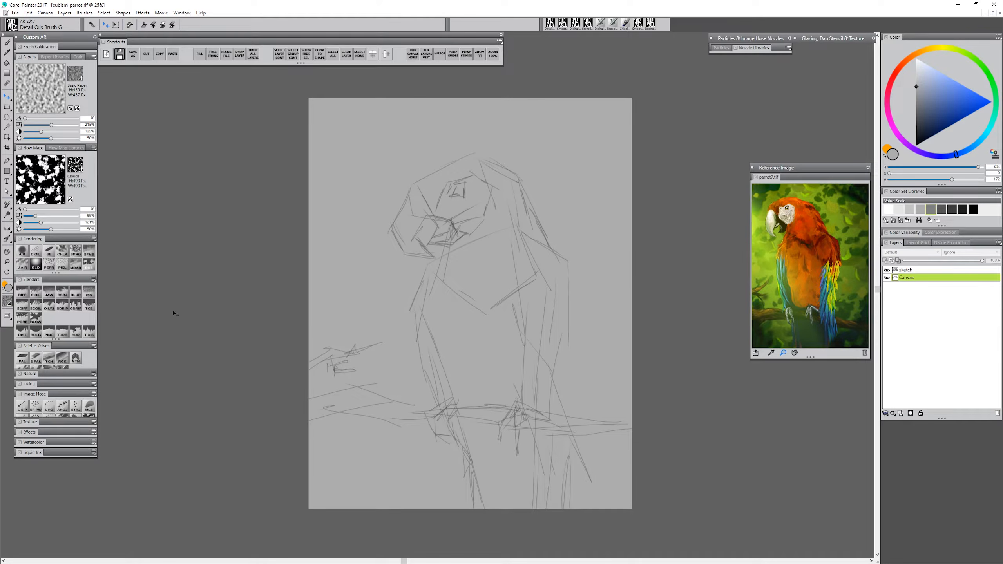
# Lower the sketch layer's opacity to about 22%
pyautogui.click(7, 262)
pyautogui.click(459, 244)
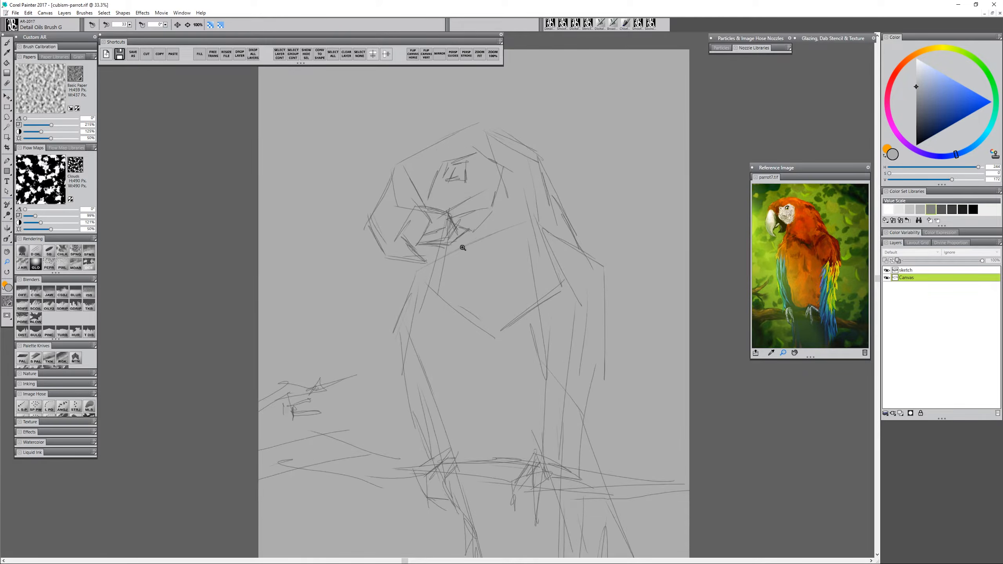
pyautogui.click(462, 247)
pyautogui.moveTo(463, 246); pyautogui.dragTo(460, 296)
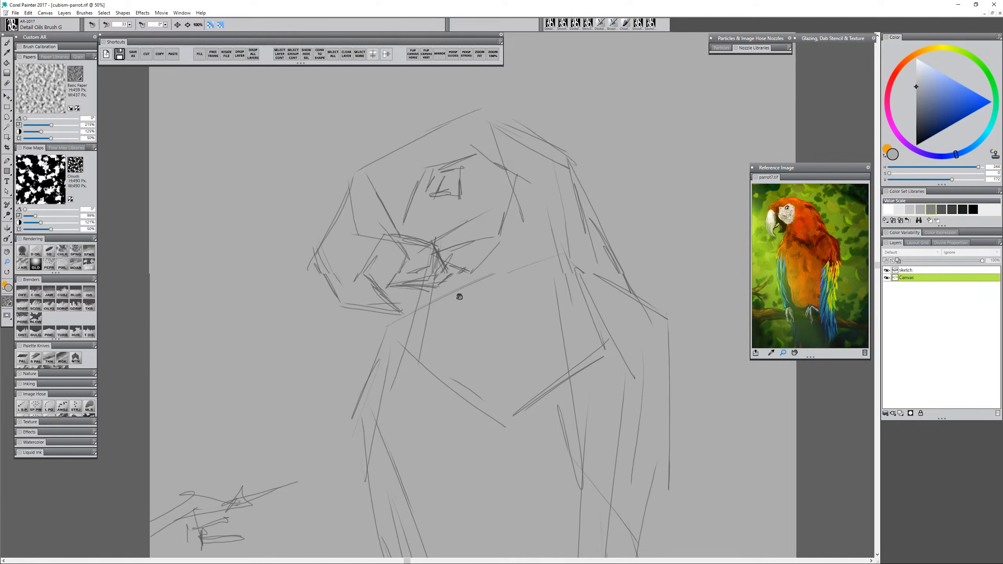
pyautogui.click(919, 270)
pyautogui.click(929, 262)
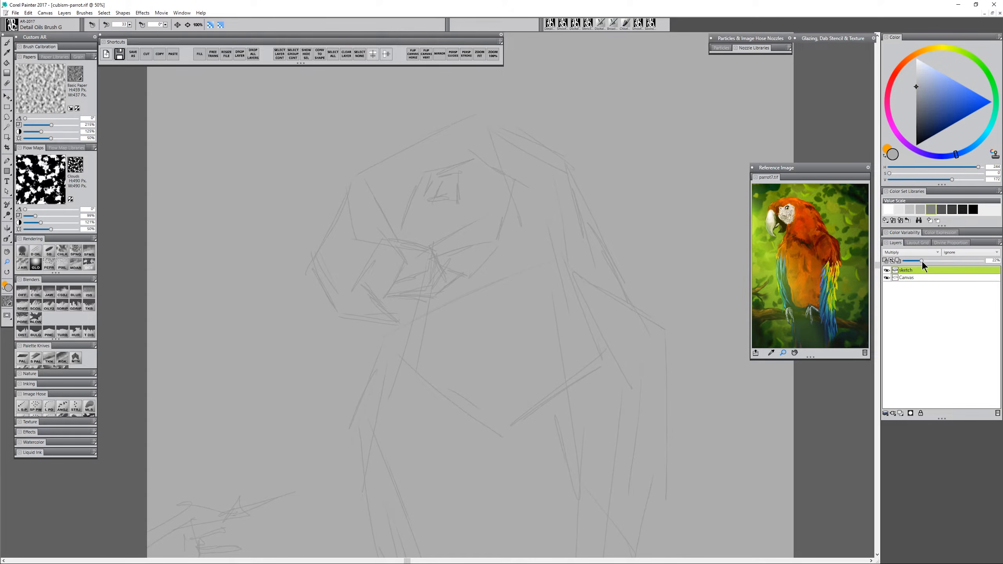
# Create a new layer between the Canvas and the sketch layer and name it "line"
pyautogui.click(914, 278)
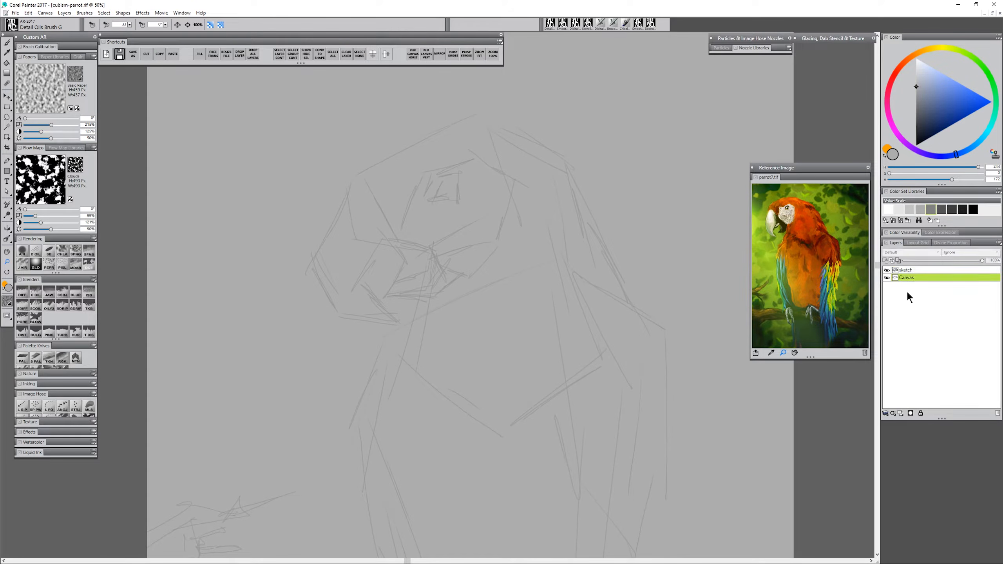
pyautogui.click(900, 414)
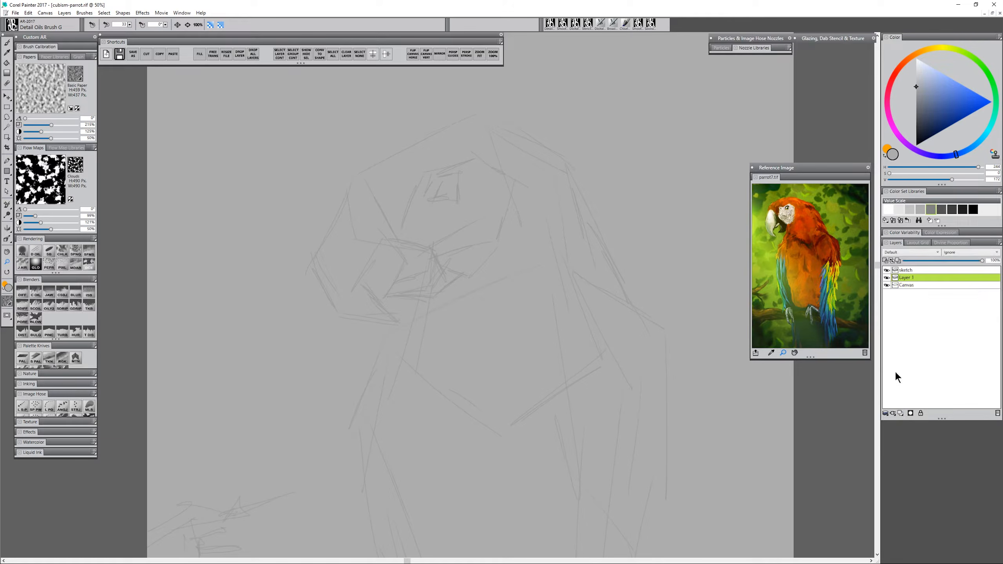
pyautogui.doubleClick(909, 277)
pyautogui.write('line')
pyautogui.press('Return')
# Choose the Smooth Palette Knife brush and set the painting color to black
pyautogui.click(36, 358)
pyautogui.moveTo(929, 127); pyautogui.dragTo(917, 146)
pyautogui.moveTo(358, 174)
pyautogui.mouseDown()
pyautogui.moveTo(402, 243)
pyautogui.moveTo(443, 129)
pyautogui.mouseUp()
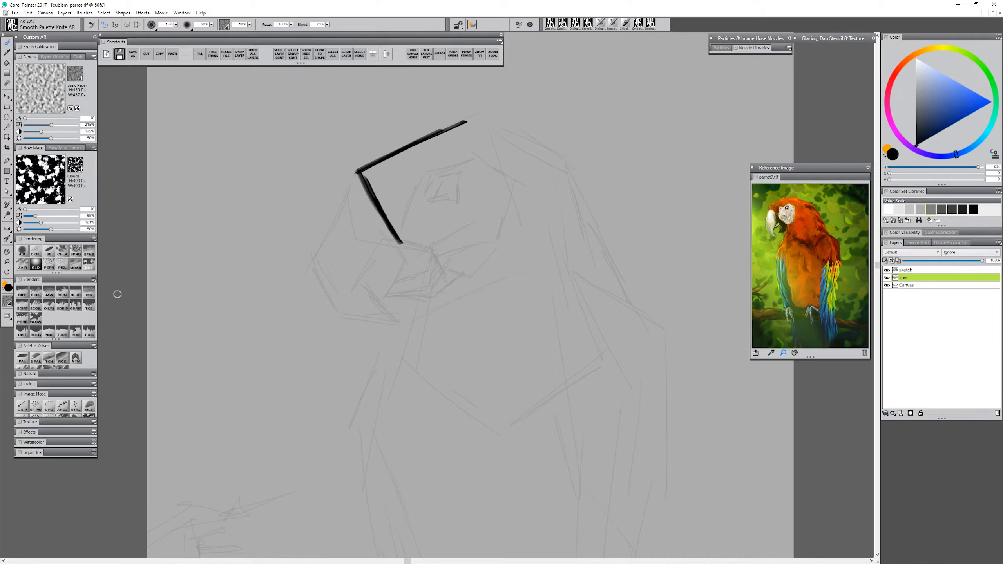
pyautogui.press('m')
pyautogui.keyDown('alt'); pyautogui.click(455, 308); pyautogui.keyUp('alt')
pyautogui.hotkey('ctrl', 'z')
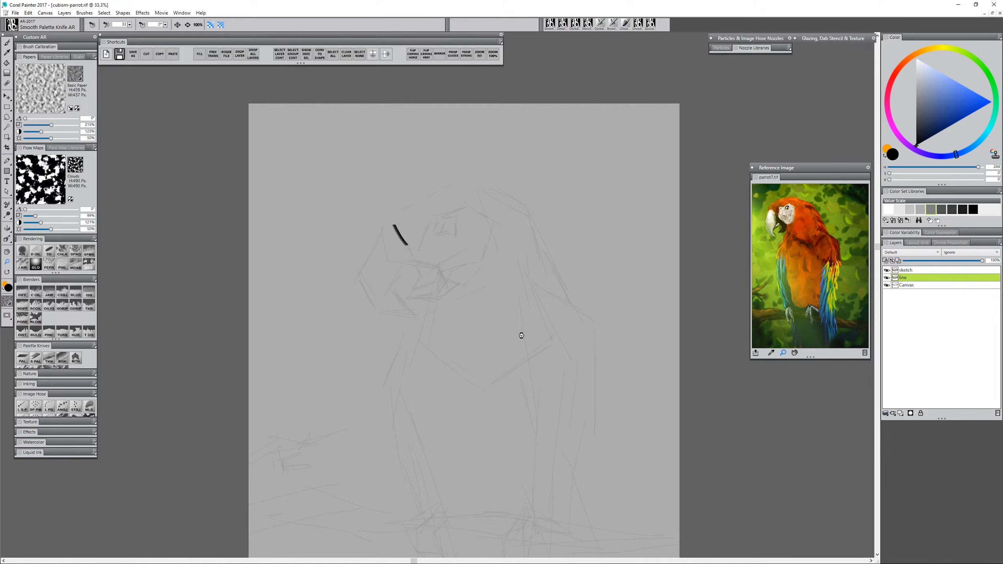
pyautogui.hotkey('ctrl', 'z')
pyautogui.press('b')
pyautogui.moveTo(391, 215); pyautogui.dragTo(416, 266)
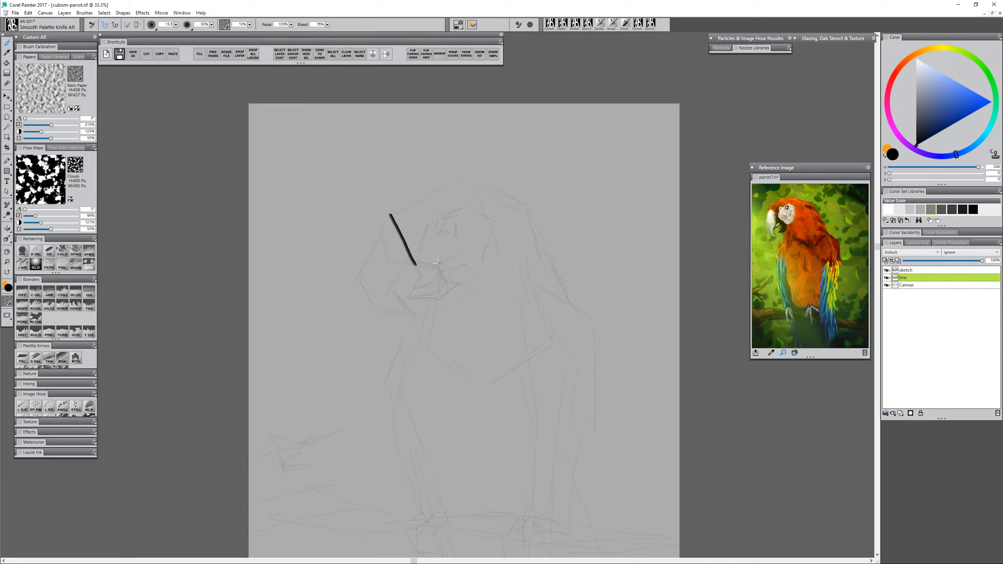
pyautogui.hotkey('ctrl', 'z')
pyautogui.moveTo(386, 215)
pyautogui.mouseDown()
pyautogui.moveTo(350, 280)
pyautogui.moveTo(373, 307)
pyautogui.moveTo(405, 314)
pyautogui.moveTo(420, 309)
pyautogui.moveTo(387, 290)
pyautogui.moveTo(418, 259)
pyautogui.mouseUp()
pyautogui.hotkey('ctrl', 'z')
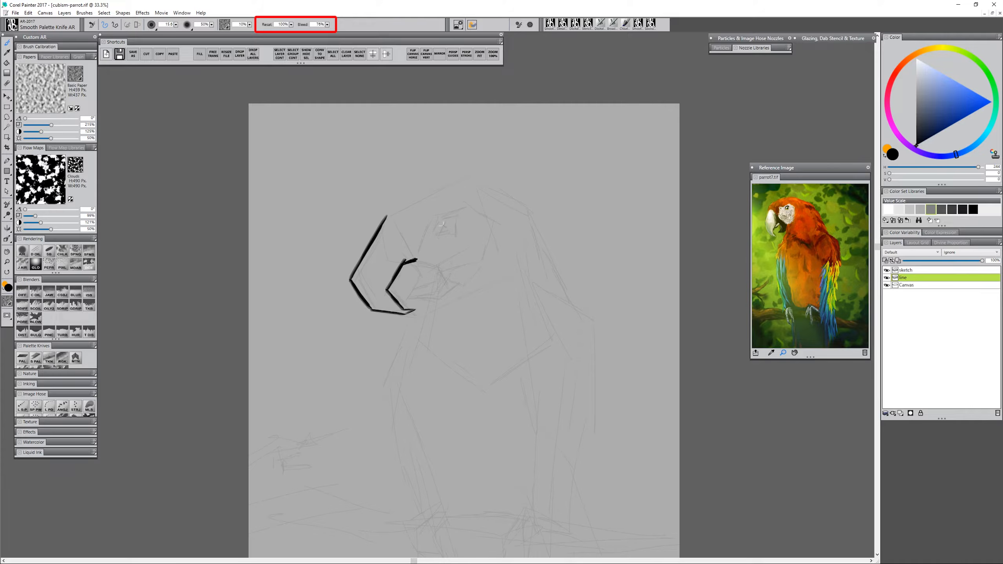
# Ink the beak's angular outline in black on the line layer and fill the lower beak area solid black
pyautogui.moveTo(389, 217)
pyautogui.mouseDown()
pyautogui.moveTo(402, 212)
pyautogui.moveTo(452, 284)
pyautogui.moveTo(434, 304)
pyautogui.moveTo(408, 298)
pyautogui.moveTo(421, 278)
pyautogui.moveTo(404, 297)
pyautogui.moveTo(435, 300)
pyautogui.mouseUp()
pyautogui.moveTo(424, 252)
pyautogui.mouseDown()
pyautogui.moveTo(431, 261)
pyautogui.moveTo(402, 214)
pyautogui.moveTo(406, 260)
pyautogui.mouseUp()
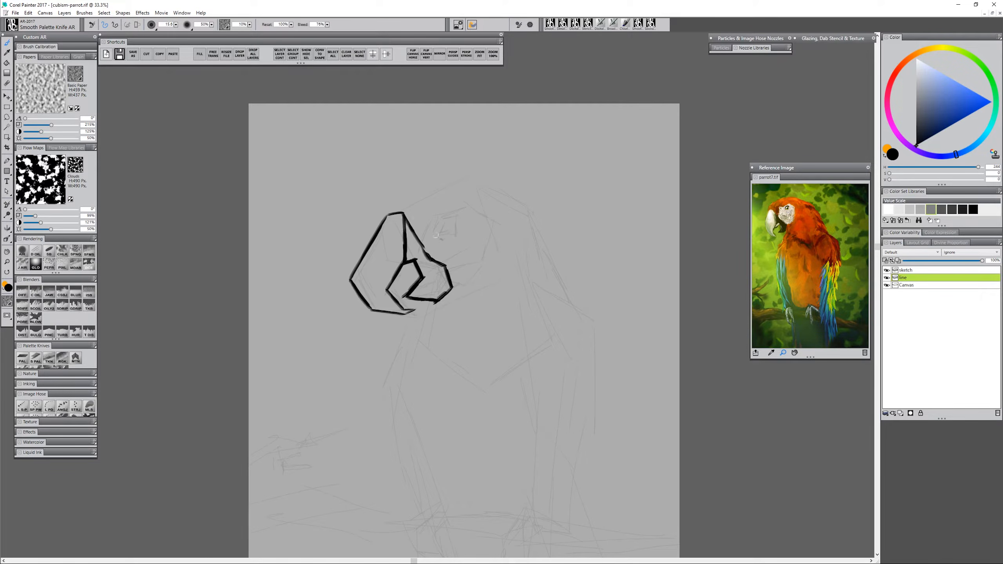
pyautogui.moveTo(407, 224)
pyautogui.mouseDown()
pyautogui.moveTo(411, 259)
pyautogui.moveTo(414, 244)
pyautogui.moveTo(431, 273)
pyautogui.moveTo(426, 288)
pyautogui.moveTo(408, 293)
pyautogui.mouseUp()
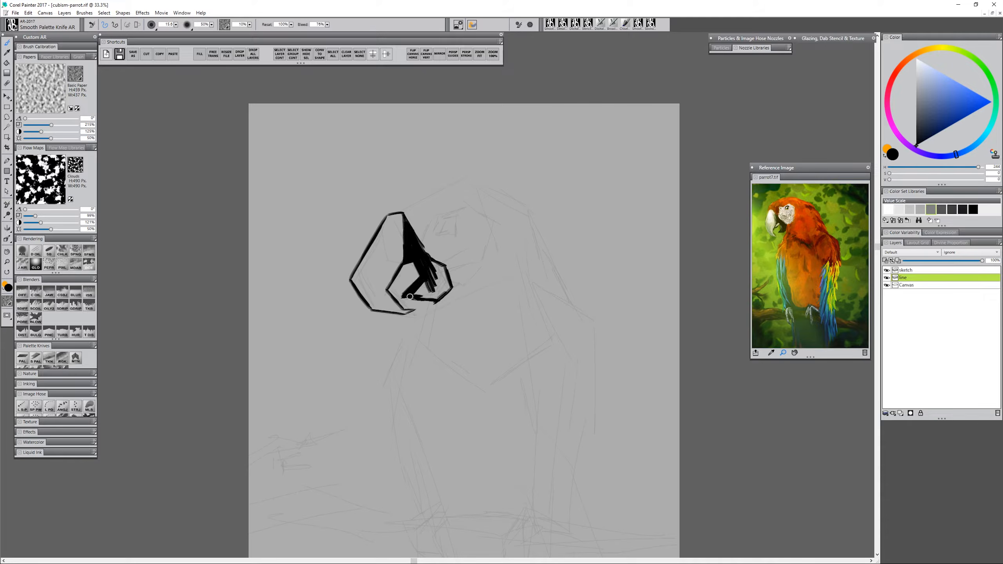
pyautogui.moveTo(439, 295)
pyautogui.mouseDown()
pyautogui.moveTo(420, 237)
pyautogui.moveTo(439, 288)
pyautogui.moveTo(450, 277)
pyautogui.moveTo(440, 279)
pyautogui.mouseUp()
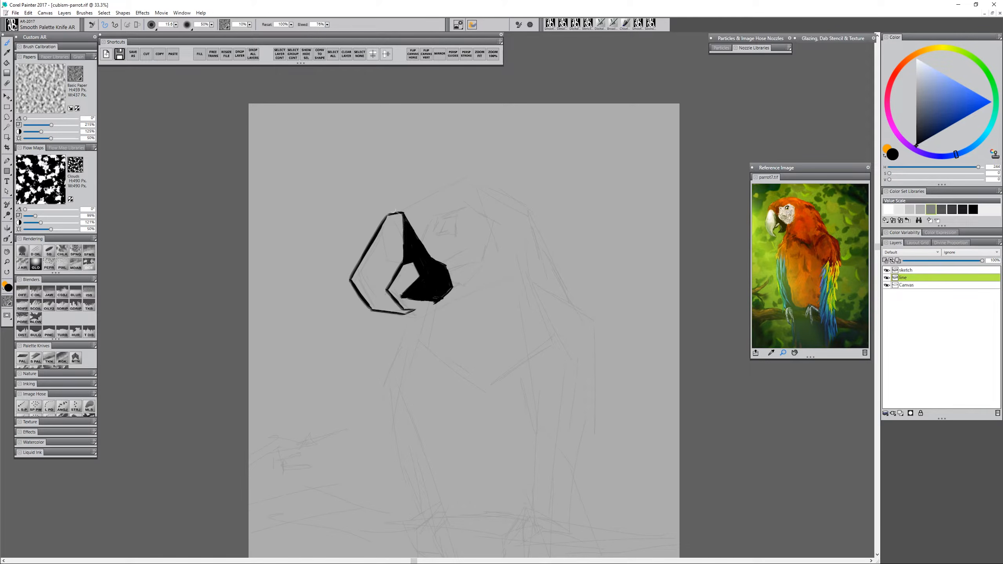
# Ink the parrot's outer contour over the head, down the back and outer wing, and along the chest
pyautogui.moveTo(397, 204)
pyautogui.mouseDown()
pyautogui.moveTo(451, 174)
pyautogui.moveTo(484, 183)
pyautogui.moveTo(530, 217)
pyautogui.moveTo(556, 294)
pyautogui.mouseUp()
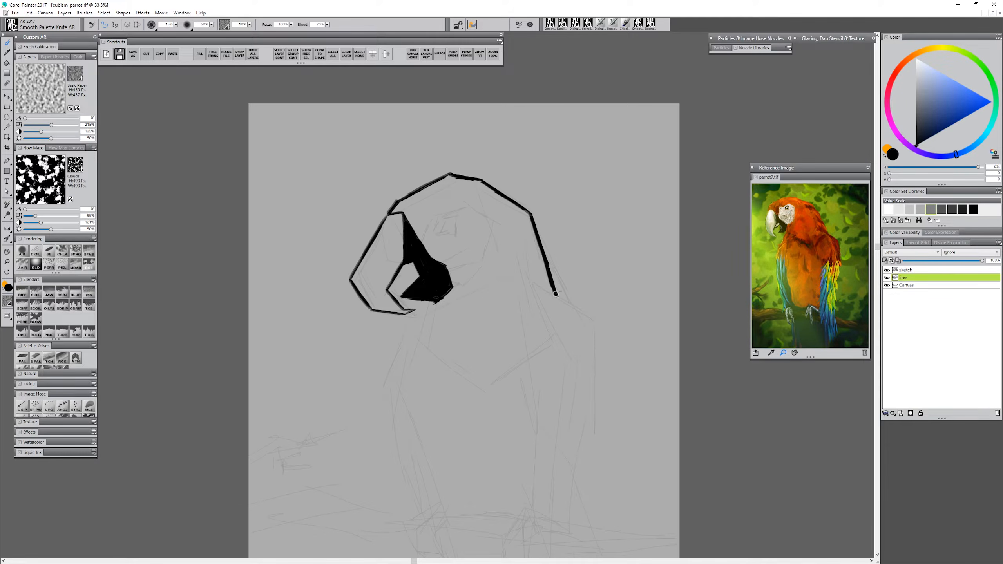
pyautogui.moveTo(439, 300)
pyautogui.mouseDown()
pyautogui.moveTo(401, 334)
pyautogui.moveTo(384, 385)
pyautogui.moveTo(395, 427)
pyautogui.mouseUp()
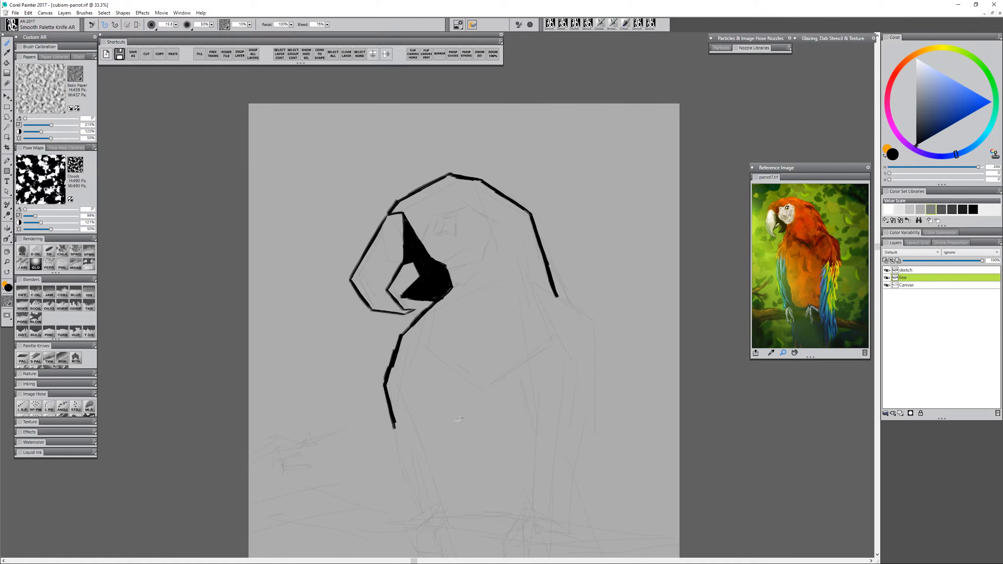
pyautogui.moveTo(556, 295)
pyautogui.mouseDown()
pyautogui.moveTo(593, 321)
pyautogui.moveTo(592, 438)
pyautogui.mouseUp()
pyautogui.moveTo(537, 463); pyautogui.dragTo(525, 365)
pyautogui.moveTo(581, 331); pyautogui.dragTo(562, 400)
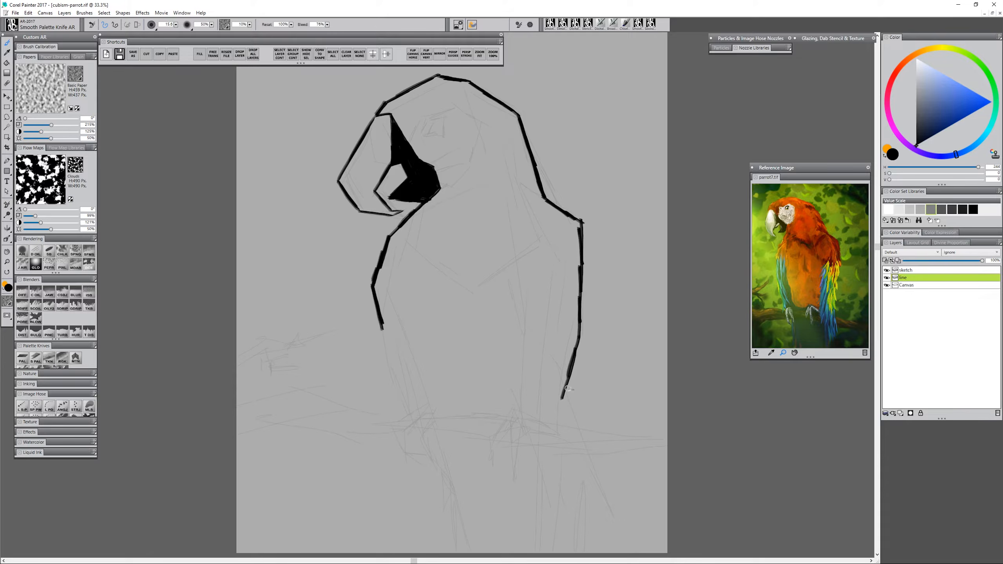
# Ink the angular face patch with a solid black eye and tidy the edges of the black beak area
pyautogui.moveTo(479, 244); pyautogui.dragTo(480, 317)
pyautogui.moveTo(413, 221)
pyautogui.mouseDown()
pyautogui.moveTo(418, 183)
pyautogui.moveTo(433, 192)
pyautogui.moveTo(447, 184)
pyautogui.moveTo(480, 200)
pyautogui.moveTo(468, 234)
pyautogui.mouseUp()
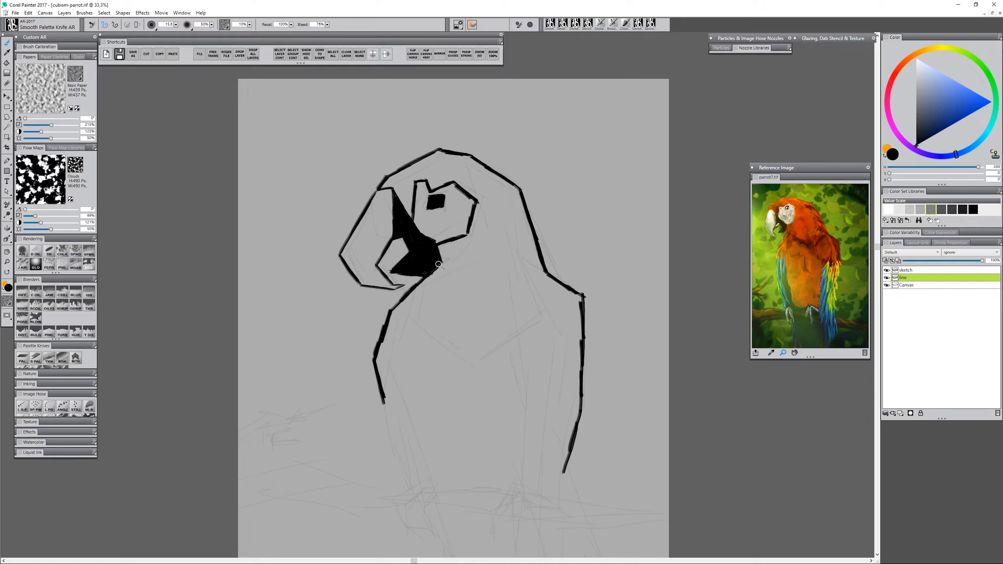
pyautogui.moveTo(401, 270); pyautogui.dragTo(409, 254)
pyautogui.press('n')
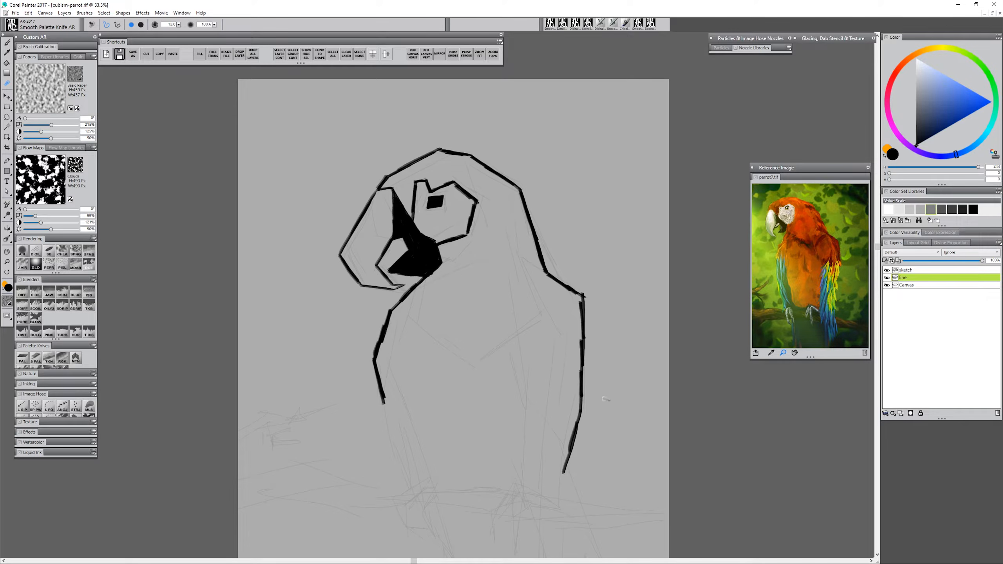
pyautogui.press('b')
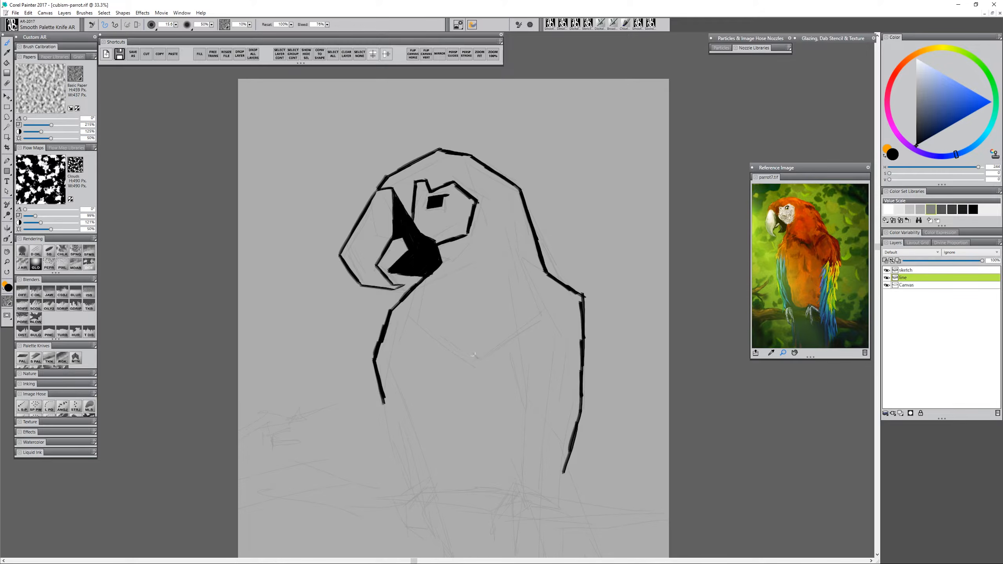
# Ink the V-shaped chest plane, shoulder lines, neck facets and cheek lines over the sketch
pyautogui.moveTo(474, 355); pyautogui.dragTo(467, 332)
pyautogui.moveTo(385, 281)
pyautogui.mouseDown()
pyautogui.moveTo(424, 312)
pyautogui.moveTo(539, 293)
pyautogui.mouseUp()
pyautogui.moveTo(511, 234); pyautogui.dragTo(540, 293)
pyautogui.moveTo(503, 231); pyautogui.dragTo(511, 316)
pyautogui.moveTo(501, 231); pyautogui.dragTo(543, 251)
pyautogui.moveTo(502, 175); pyautogui.dragTo(514, 237)
pyautogui.moveTo(454, 133); pyautogui.dragTo(512, 173)
pyautogui.moveTo(458, 137)
pyautogui.mouseDown()
pyautogui.moveTo(483, 210)
pyautogui.moveTo(467, 221)
pyautogui.mouseUp()
pyautogui.moveTo(467, 221); pyautogui.dragTo(448, 241)
pyautogui.moveTo(397, 272); pyautogui.dragTo(504, 226)
pyautogui.moveTo(496, 184); pyautogui.dragTo(502, 233)
# Ink the throat and the inner body and wing lines on both sides, undoing the last stroke
pyautogui.moveTo(416, 264)
pyautogui.mouseDown()
pyautogui.moveTo(411, 301)
pyautogui.moveTo(403, 289)
pyautogui.mouseUp()
pyautogui.moveTo(390, 298); pyautogui.dragTo(376, 365)
pyautogui.moveTo(403, 300); pyautogui.dragTo(388, 332)
pyautogui.moveTo(382, 338); pyautogui.dragTo(422, 455)
pyautogui.moveTo(539, 293); pyautogui.dragTo(553, 312)
pyautogui.moveTo(549, 319); pyautogui.dragTo(540, 432)
pyautogui.moveTo(512, 313); pyautogui.dragTo(522, 418)
pyautogui.hotkey('ctrl', 'z')
# Ink inner facet lines around the eye, along the beak's outer edge and beneath the crown
pyautogui.moveTo(464, 193); pyautogui.dragTo(429, 215)
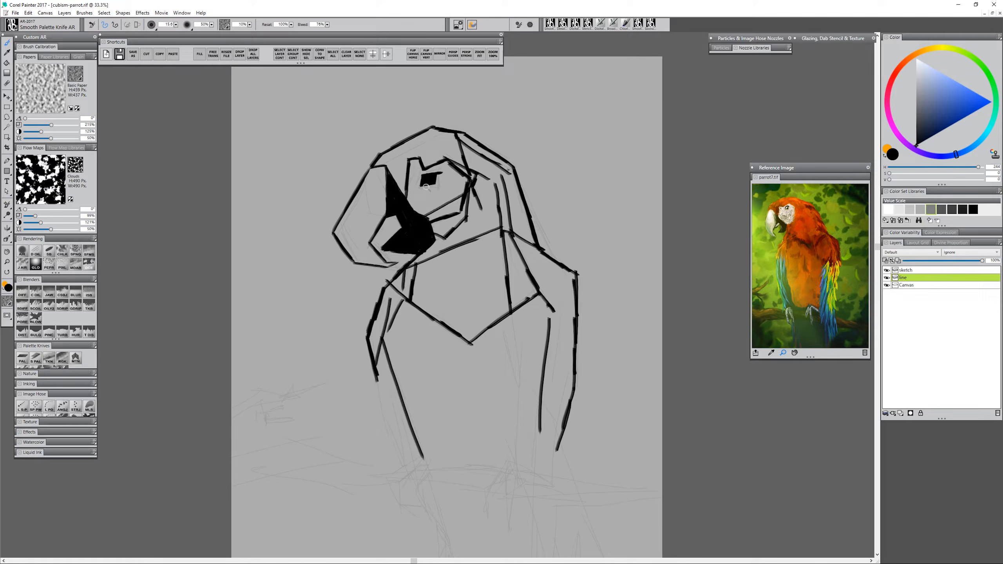
pyautogui.moveTo(368, 180)
pyautogui.mouseDown()
pyautogui.moveTo(397, 218)
pyautogui.moveTo(336, 236)
pyautogui.mouseUp()
pyautogui.moveTo(337, 221)
pyautogui.mouseDown()
pyautogui.moveTo(350, 248)
pyautogui.moveTo(386, 267)
pyautogui.mouseUp()
pyautogui.moveTo(375, 170); pyautogui.dragTo(450, 133)
pyautogui.moveTo(418, 167); pyautogui.dragTo(414, 193)
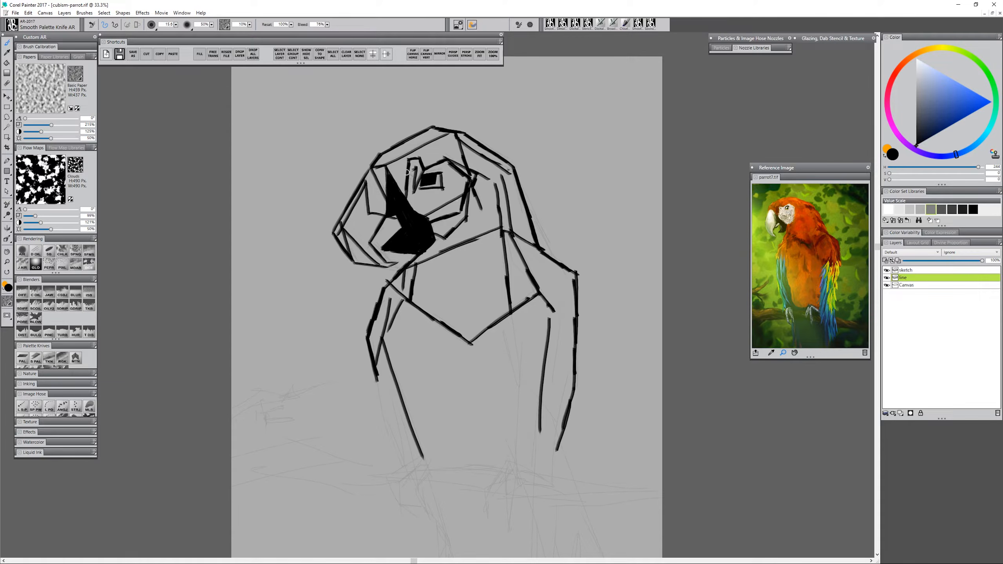
# Ink the two clawed feet with angular toes beneath the parrot's body
pyautogui.moveTo(536, 429); pyautogui.dragTo(546, 424)
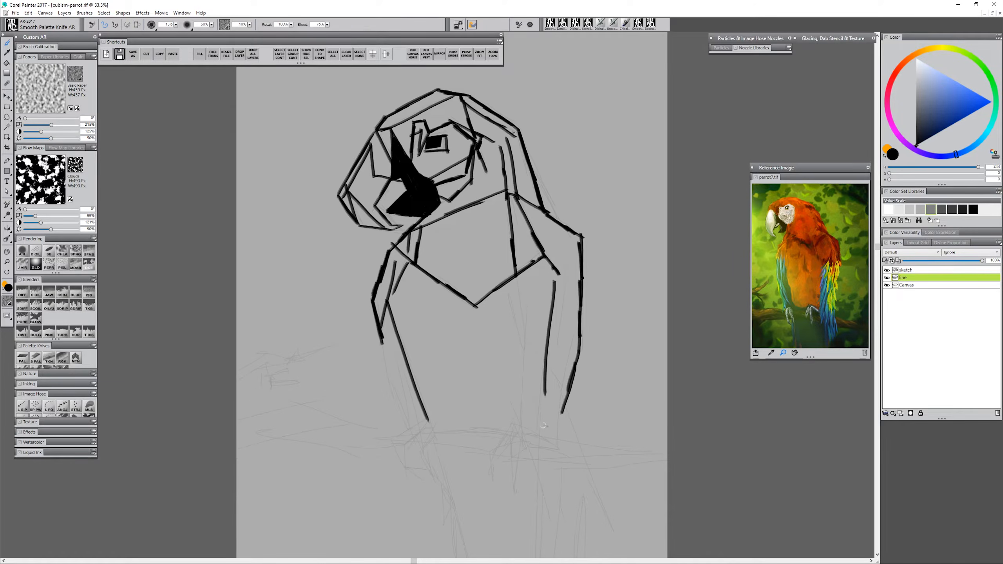
pyautogui.moveTo(464, 419)
pyautogui.mouseDown()
pyautogui.moveTo(433, 379)
pyautogui.moveTo(392, 418)
pyautogui.moveTo(413, 380)
pyautogui.moveTo(420, 429)
pyautogui.mouseUp()
pyautogui.moveTo(420, 429); pyautogui.dragTo(413, 404)
pyautogui.moveTo(413, 402); pyautogui.dragTo(414, 371)
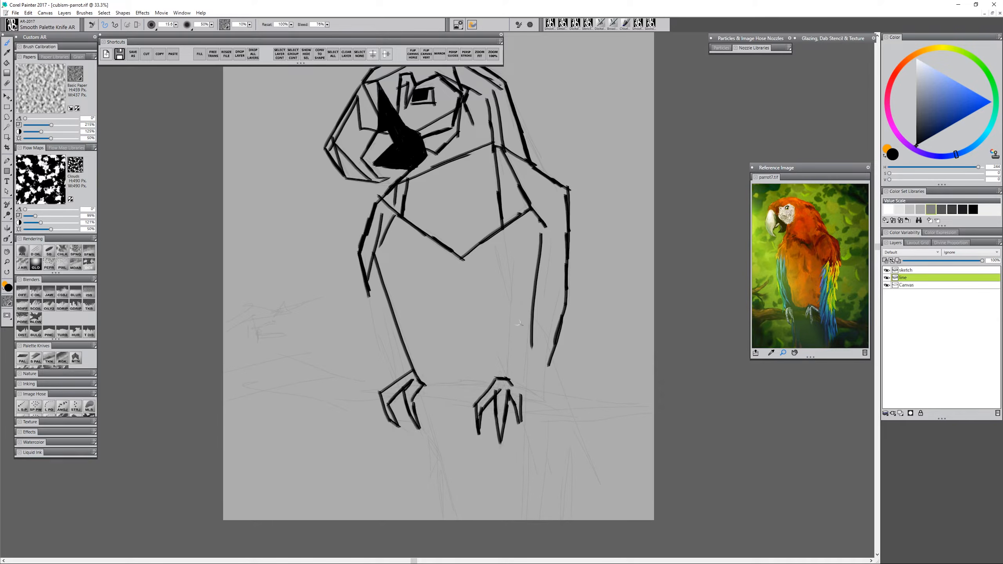
# Ink the jagged feather edges of the large wing, running down to its long tips at the canvas bottom
pyautogui.moveTo(521, 247); pyautogui.dragTo(529, 520)
pyautogui.moveTo(568, 237); pyautogui.dragTo(549, 366)
pyautogui.moveTo(568, 247)
pyautogui.mouseDown()
pyautogui.moveTo(553, 401)
pyautogui.moveTo(578, 520)
pyautogui.mouseUp()
pyautogui.moveTo(570, 293); pyautogui.dragTo(530, 517)
pyautogui.moveTo(526, 406); pyautogui.dragTo(549, 519)
pyautogui.moveTo(568, 257); pyautogui.dragTo(564, 520)
pyautogui.moveTo(522, 246); pyautogui.dragTo(556, 292)
# Ink the far wing's lower edge, the branch under the feet and the broken twig beside the body
pyautogui.moveTo(368, 295); pyautogui.dragTo(395, 378)
pyautogui.moveTo(423, 384); pyautogui.dragTo(494, 382)
pyautogui.moveTo(476, 416); pyautogui.dragTo(342, 411)
pyautogui.moveTo(224, 362); pyautogui.dragTo(393, 382)
pyautogui.moveTo(223, 323); pyautogui.dragTo(302, 304)
pyautogui.moveTo(259, 391); pyautogui.dragTo(293, 364)
# Ink the tail feathers below the branch and add blocky feather details inside both wings
pyautogui.moveTo(419, 428); pyautogui.dragTo(446, 520)
pyautogui.moveTo(375, 277); pyautogui.dragTo(408, 360)
pyautogui.moveTo(524, 276); pyautogui.dragTo(556, 431)
pyautogui.moveTo(593, 354)
pyautogui.mouseDown()
pyautogui.moveTo(589, 392)
pyautogui.moveTo(603, 367)
pyautogui.mouseUp()
pyautogui.moveTo(437, 432); pyautogui.dragTo(448, 486)
pyautogui.moveTo(378, 319); pyautogui.dragTo(404, 335)
pyautogui.moveTo(573, 471); pyautogui.dragTo(569, 532)
# Create a new layer directly above the Canvas, beneath the line layer
pyautogui.press('m')
pyautogui.keyDown('alt'); pyautogui.click(473, 379); pyautogui.keyUp('alt')
pyautogui.click(906, 284)
pyautogui.click(901, 413)
pyautogui.click(451, 290)
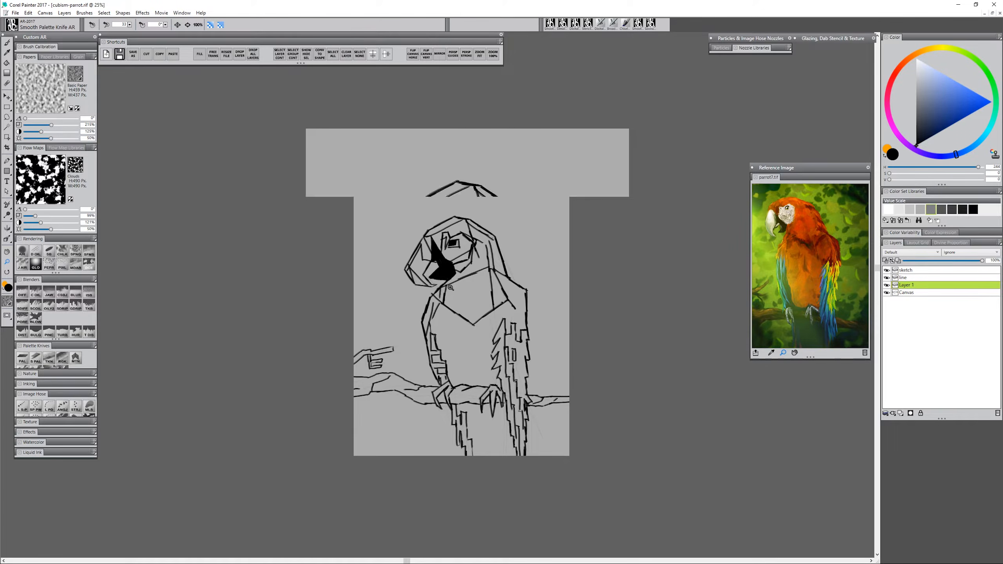
# On the line layer, undo the last stroke and redraw the short line between the beak and the black area
pyautogui.click(905, 277)
pyautogui.press('b')
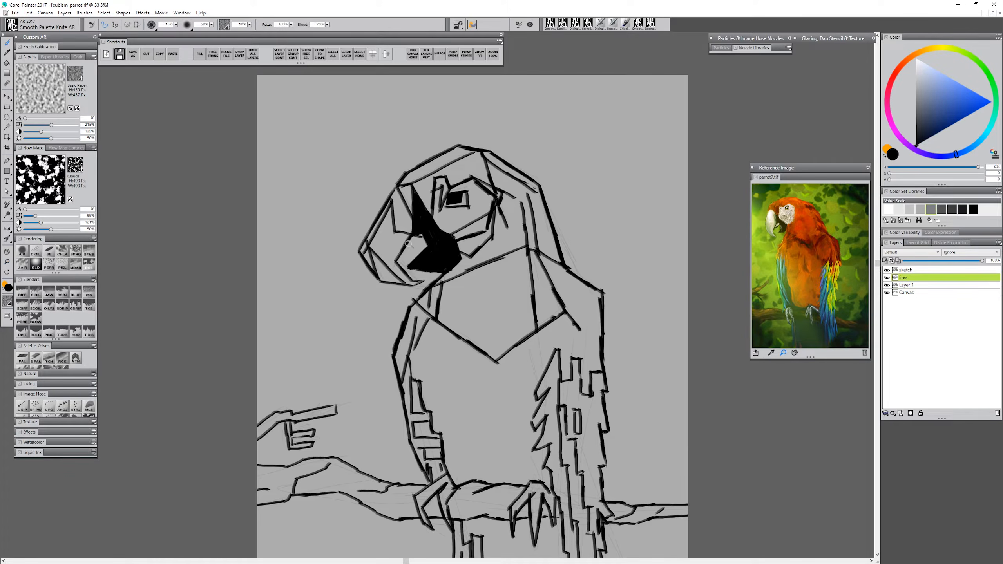
pyautogui.hotkey('ctrl', 'z')
pyautogui.moveTo(425, 239); pyautogui.dragTo(407, 246)
# Rename the new layer as white and paint the face patch and beak pale cream on it
pyautogui.doubleClick(910, 285)
pyautogui.write('white')
pyautogui.press('Return')
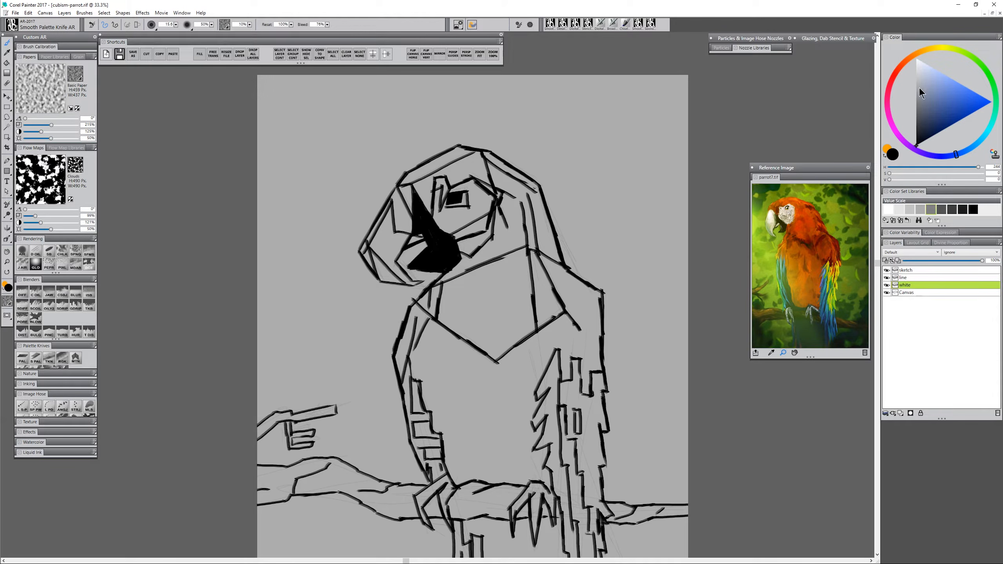
pyautogui.click(917, 69)
pyautogui.click(934, 48)
pyautogui.click(923, 70)
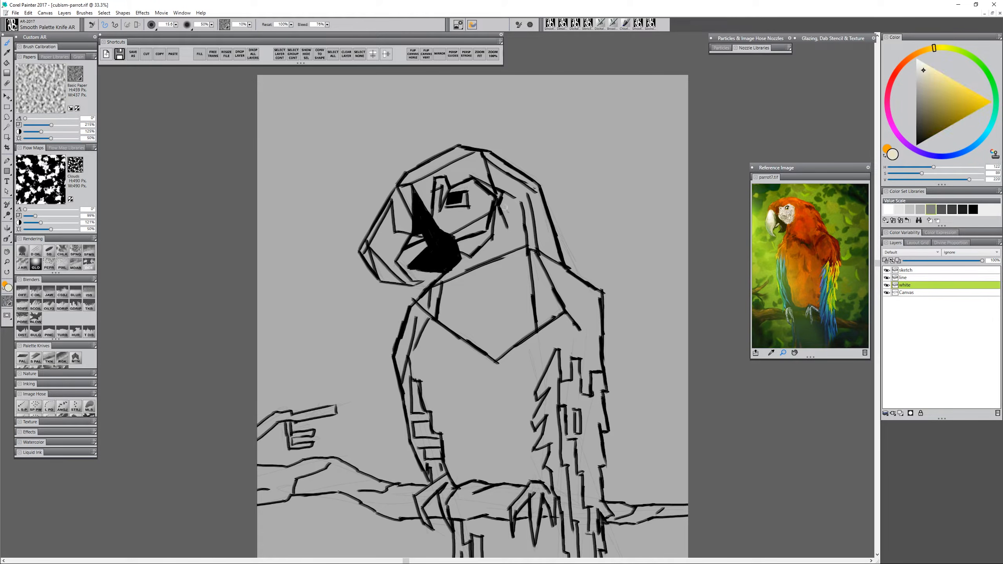
pyautogui.moveTo(437, 199)
pyautogui.mouseDown()
pyautogui.moveTo(440, 181)
pyautogui.moveTo(446, 224)
pyautogui.moveTo(476, 222)
pyautogui.moveTo(485, 185)
pyautogui.moveTo(458, 189)
pyautogui.moveTo(466, 215)
pyautogui.moveTo(484, 199)
pyautogui.moveTo(467, 200)
pyautogui.mouseUp()
pyautogui.moveTo(386, 233)
pyautogui.mouseDown()
pyautogui.moveTo(389, 221)
pyautogui.moveTo(403, 237)
pyautogui.moveTo(382, 263)
pyautogui.moveTo(365, 247)
pyautogui.moveTo(384, 273)
pyautogui.moveTo(411, 282)
pyautogui.mouseUp()
# Hide the sketch layer and add a layer named red beneath the white layer
pyautogui.click(891, 270)
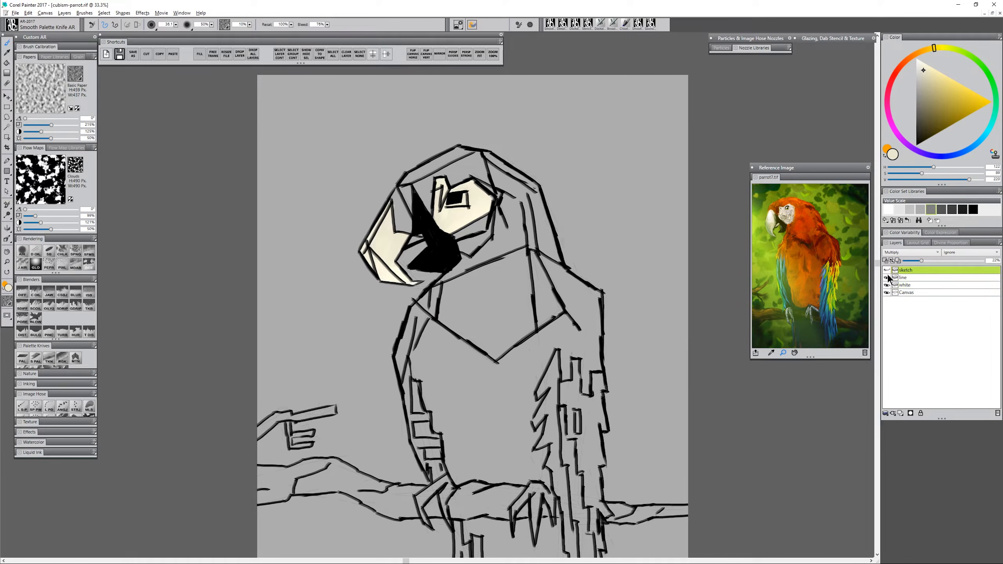
pyautogui.click(905, 285)
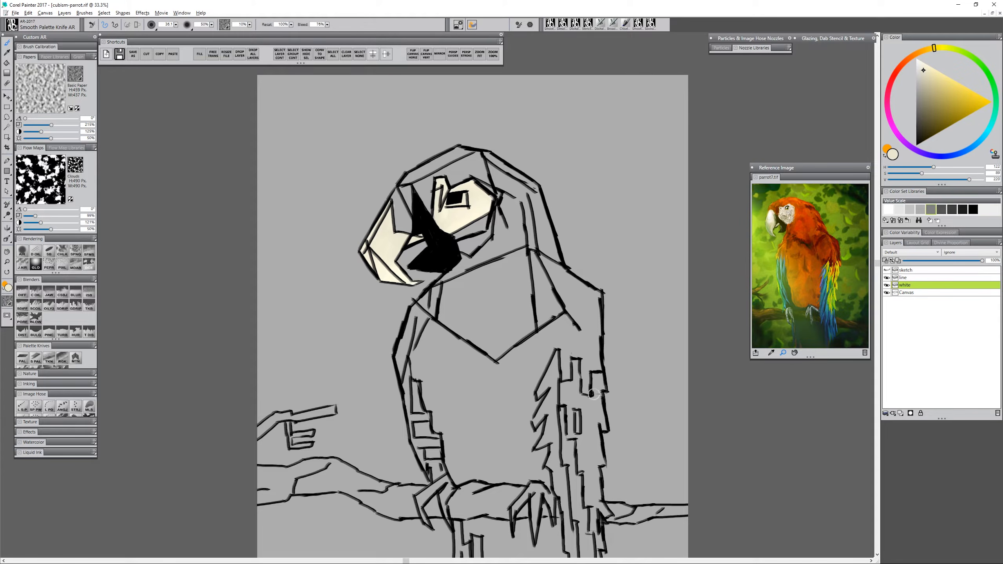
pyautogui.click(900, 413)
pyautogui.moveTo(905, 285); pyautogui.dragTo(910, 296)
pyautogui.doubleClick(909, 293)
pyautogui.write('red')
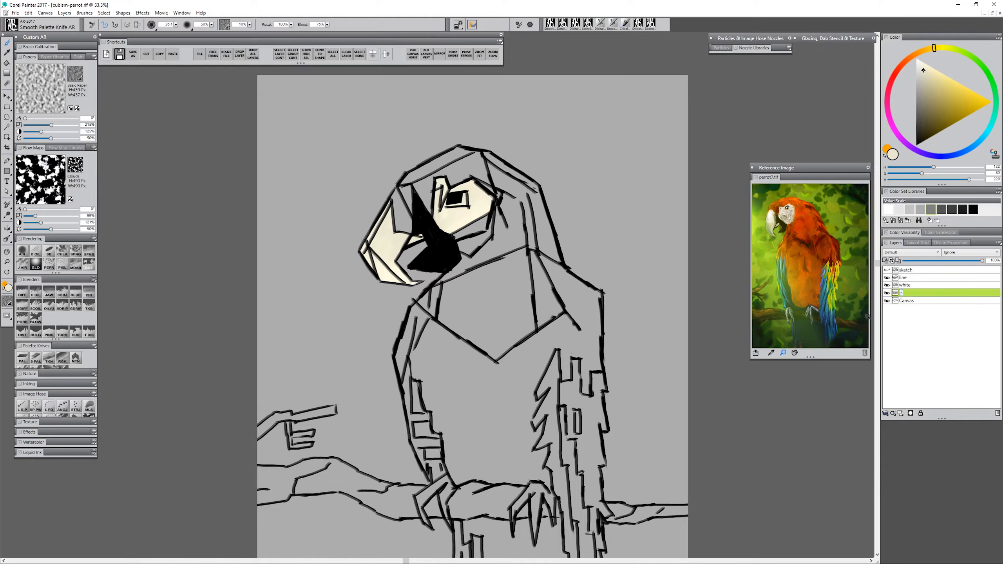
pyautogui.press('Return')
# Paint the area beside the beak orange-red and trace a closed orange-red border around the head and body
pyautogui.click(900, 66)
pyautogui.moveTo(921, 75); pyautogui.dragTo(1002, 104)
pyautogui.click(979, 105)
pyautogui.moveTo(402, 189); pyautogui.dragTo(405, 230)
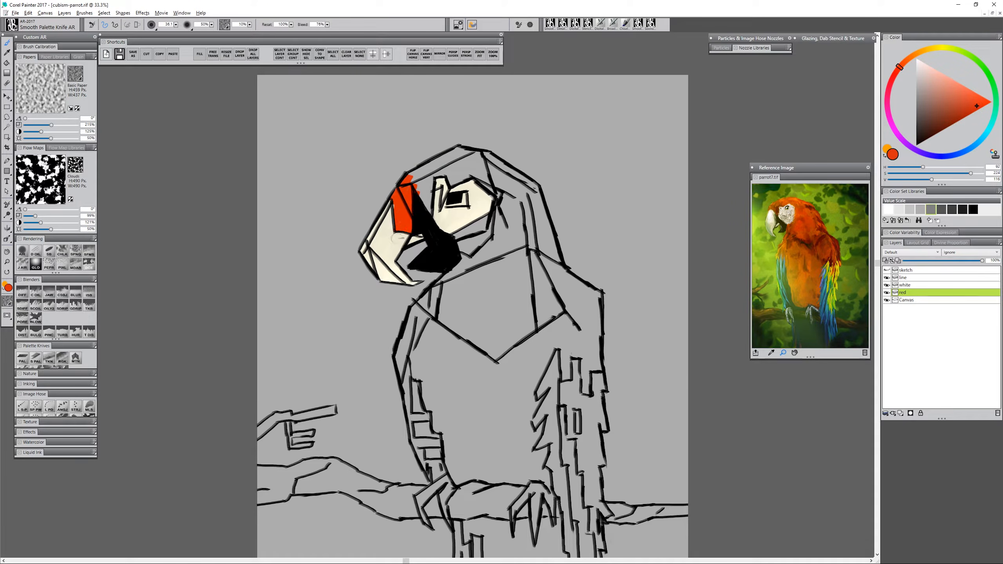
pyautogui.moveTo(405, 185)
pyautogui.mouseDown()
pyautogui.moveTo(454, 152)
pyautogui.moveTo(500, 160)
pyautogui.moveTo(532, 188)
pyautogui.moveTo(557, 258)
pyautogui.mouseUp()
pyautogui.moveTo(461, 245)
pyautogui.mouseDown()
pyautogui.moveTo(460, 279)
pyautogui.moveTo(454, 273)
pyautogui.moveTo(419, 303)
pyautogui.moveTo(399, 375)
pyautogui.moveTo(413, 350)
pyautogui.moveTo(459, 482)
pyautogui.mouseUp()
pyautogui.moveTo(564, 250)
pyautogui.mouseDown()
pyautogui.moveTo(584, 288)
pyautogui.moveTo(601, 295)
pyautogui.moveTo(599, 367)
pyautogui.moveTo(585, 372)
pyautogui.moveTo(581, 347)
pyautogui.moveTo(571, 380)
pyautogui.moveTo(557, 341)
pyautogui.moveTo(535, 385)
pyautogui.moveTo(541, 435)
pyautogui.moveTo(530, 455)
pyautogui.moveTo(545, 461)
pyautogui.moveTo(550, 487)
pyautogui.moveTo(475, 478)
pyautogui.mouseUp()
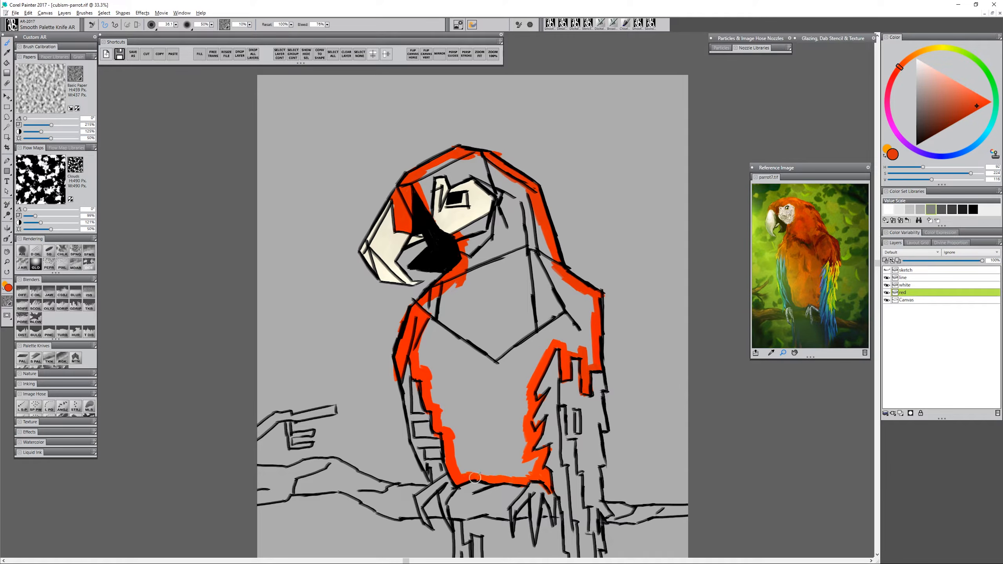
# Fill the unpainted interior of the head and body with the same orange-red using the Paint Bucket
pyautogui.press('k')
pyautogui.click(551, 390)
pyautogui.click(511, 358)
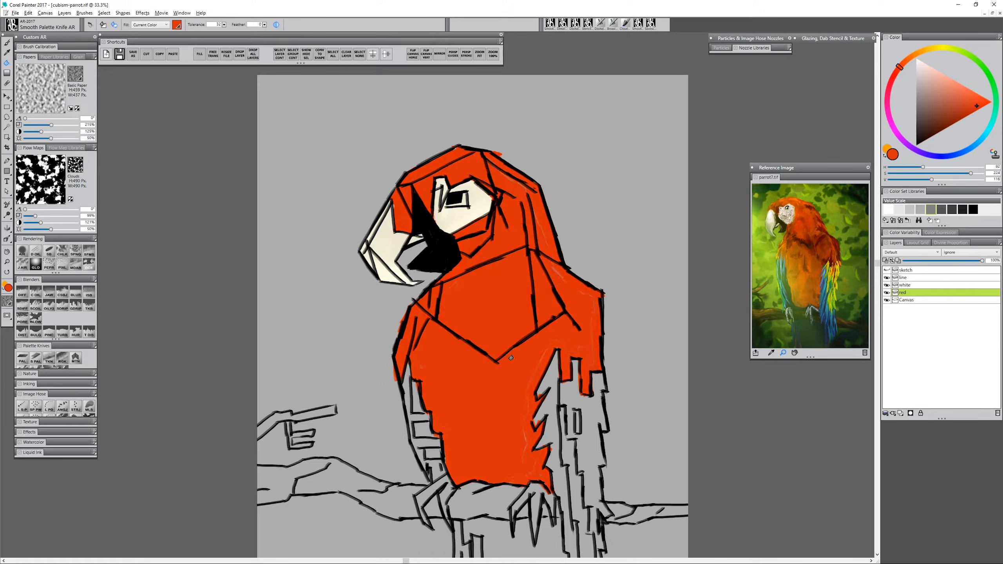
pyautogui.press('b')
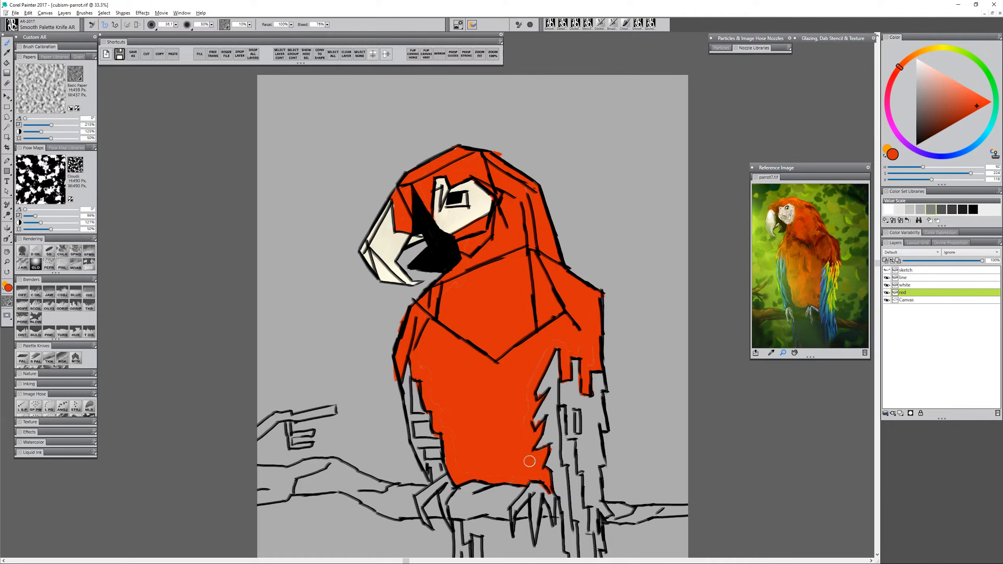
# Paint the red tail feathers below the branch and the small red feather blocks in the large wing
pyautogui.scroll(-3, 513, 446)
pyautogui.moveTo(470, 415); pyautogui.dragTo(468, 473)
pyautogui.moveTo(488, 433); pyautogui.dragTo(498, 494)
pyautogui.scroll(1, 578, 439)
pyautogui.moveTo(579, 434); pyautogui.dragTo(576, 439)
pyautogui.moveTo(577, 319); pyautogui.dragTo(593, 418)
# Add a layer named blue directly beneath the red layer
pyautogui.click(911, 301)
pyautogui.click(901, 413)
pyautogui.doubleClick(909, 299)
pyautogui.write('blue')
pyautogui.press('Return')
# Paint the blue feathers on both wings, the tail and the large wing's long tips in bright blue
pyautogui.click(970, 152)
pyautogui.scroll(-2, 506, 313)
pyautogui.moveTo(402, 281)
pyautogui.mouseDown()
pyautogui.moveTo(419, 363)
pyautogui.moveTo(429, 372)
pyautogui.moveTo(437, 359)
pyautogui.moveTo(434, 391)
pyautogui.mouseUp()
pyautogui.moveTo(458, 435)
pyautogui.mouseDown()
pyautogui.moveTo(456, 476)
pyautogui.moveTo(483, 531)
pyautogui.moveTo(485, 514)
pyautogui.mouseUp()
pyautogui.moveTo(555, 265)
pyautogui.mouseDown()
pyautogui.moveTo(542, 354)
pyautogui.moveTo(556, 370)
pyautogui.moveTo(581, 510)
pyautogui.moveTo(580, 478)
pyautogui.mouseUp()
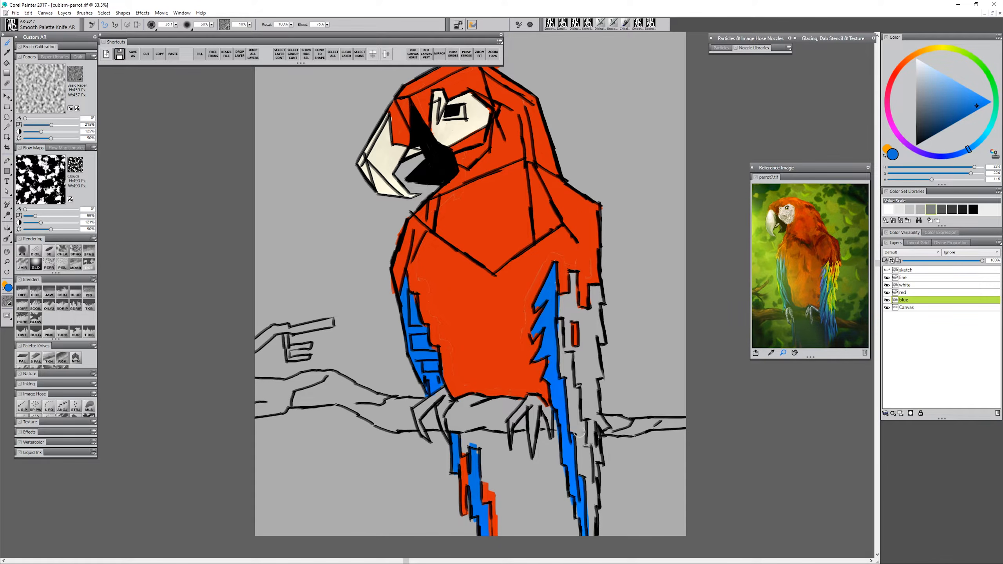
pyautogui.moveTo(593, 409)
pyautogui.mouseDown()
pyautogui.moveTo(589, 534)
pyautogui.moveTo(582, 509)
pyautogui.mouseUp()
# Add a layer named yellow directly beneath the blue layer
pyautogui.click(910, 310)
pyautogui.click(901, 413)
pyautogui.doubleClick(906, 308)
pyautogui.write('yellow')
pyautogui.press('Return')
# Paint the outer feathers of the large wing bright yellow down to the blue tips
pyautogui.click(940, 48)
pyautogui.click(981, 104)
pyautogui.moveTo(561, 298)
pyautogui.mouseDown()
pyautogui.moveTo(563, 320)
pyautogui.moveTo(573, 277)
pyautogui.moveTo(574, 372)
pyautogui.moveTo(593, 307)
pyautogui.moveTo(596, 328)
pyautogui.moveTo(572, 431)
pyautogui.moveTo(597, 391)
pyautogui.moveTo(599, 343)
pyautogui.mouseUp()
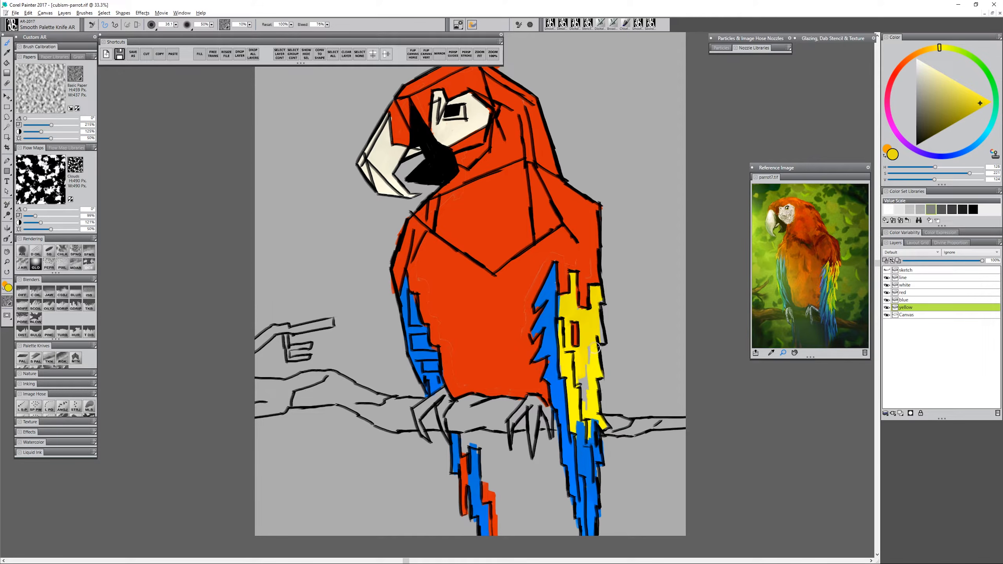
pyautogui.moveTo(603, 294); pyautogui.dragTo(583, 420)
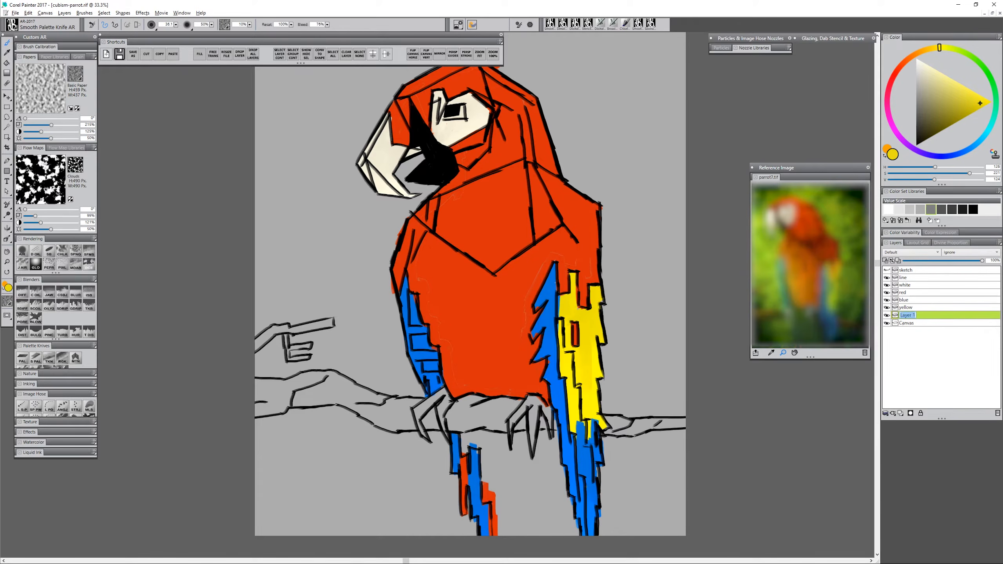
# On the black layer, paint the area below the branch between the tail and wing feathers dark navy with a larger brush
pyautogui.click(956, 155)
pyautogui.click(935, 135)
pyautogui.moveTo(458, 450)
pyautogui.mouseDown()
pyautogui.moveTo(466, 433)
pyautogui.moveTo(469, 455)
pyautogui.moveTo(475, 434)
pyautogui.moveTo(506, 448)
pyautogui.moveTo(523, 440)
pyautogui.moveTo(553, 464)
pyautogui.moveTo(502, 475)
pyautogui.moveTo(569, 495)
pyautogui.mouseUp()
pyautogui.press(']')
pyautogui.press(']')
pyautogui.press(']')
pyautogui.press(']')
pyautogui.press(']')
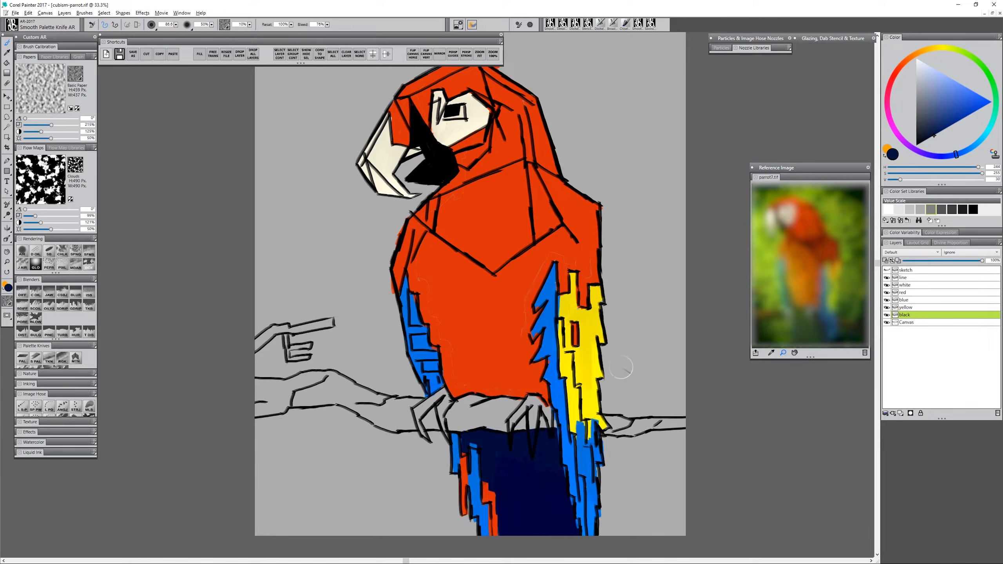
# Reduce the brush size and add a layer named feet above the black layer
pyautogui.press('[')
pyautogui.press('[')
pyautogui.press('[')
pyautogui.press('[')
pyautogui.press('[')
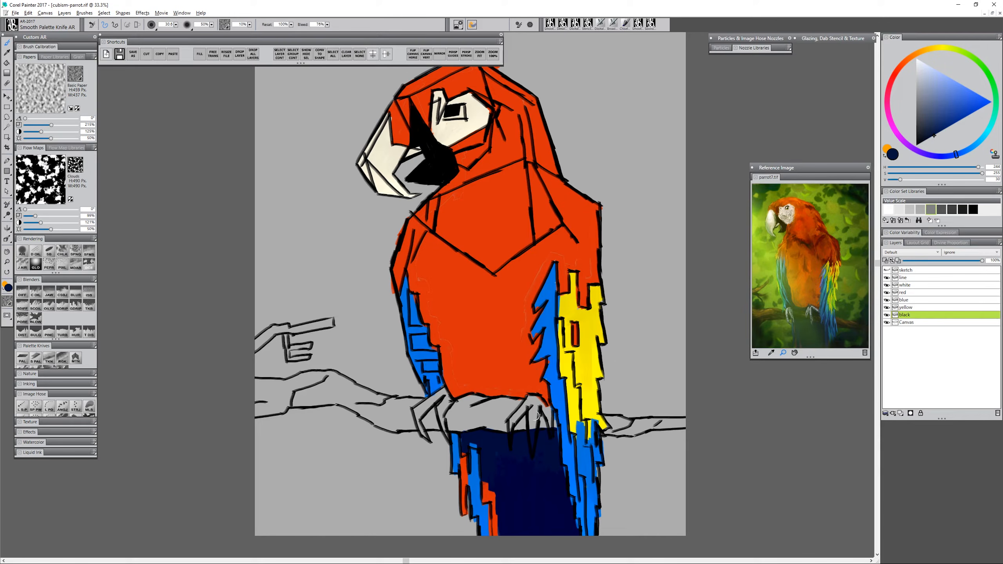
pyautogui.click(910, 414)
pyautogui.doubleClick(909, 317)
pyautogui.write('feet')
pyautogui.press('Return')
# Paint the claws of both feet pale blue-grey
pyautogui.click(925, 84)
pyautogui.click(975, 147)
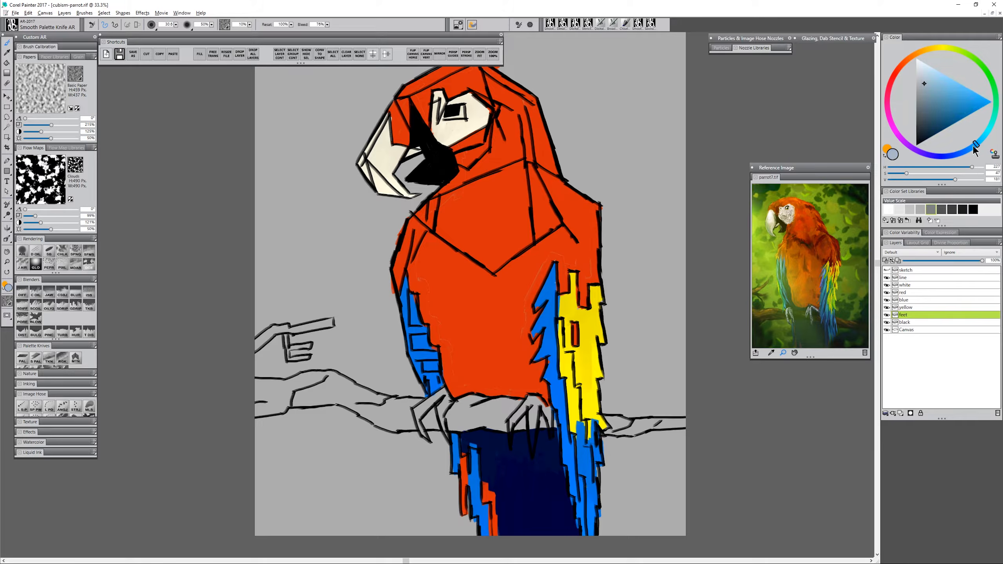
pyautogui.moveTo(437, 408)
pyautogui.mouseDown()
pyautogui.moveTo(428, 410)
pyautogui.moveTo(438, 405)
pyautogui.mouseUp()
pyautogui.moveTo(528, 408)
pyautogui.mouseDown()
pyautogui.moveTo(532, 440)
pyautogui.moveTo(542, 403)
pyautogui.mouseUp()
# Add a layer named branch between the feet and black layers
pyautogui.click(915, 324)
pyautogui.click(900, 412)
pyautogui.doubleClick(910, 323)
pyautogui.write('branch')
pyautogui.press('Return')
# Paint the broken twig and the whole branch brown, undoing one stroke to adjust the shade
pyautogui.click(909, 59)
pyautogui.moveTo(951, 121); pyautogui.dragTo(936, 122)
pyautogui.moveTo(265, 344)
pyautogui.mouseDown()
pyautogui.moveTo(251, 351)
pyautogui.moveTo(268, 333)
pyautogui.moveTo(250, 354)
pyautogui.moveTo(285, 330)
pyautogui.moveTo(336, 322)
pyautogui.moveTo(290, 358)
pyautogui.moveTo(312, 345)
pyautogui.moveTo(319, 358)
pyautogui.mouseUp()
pyautogui.click(931, 124)
pyautogui.hotkey('ctrl', 'z')
pyautogui.moveTo(263, 390); pyautogui.dragTo(279, 391)
pyautogui.moveTo(284, 403)
pyautogui.mouseDown()
pyautogui.moveTo(311, 379)
pyautogui.moveTo(344, 400)
pyautogui.moveTo(328, 377)
pyautogui.moveTo(355, 392)
pyautogui.moveTo(347, 400)
pyautogui.moveTo(386, 406)
pyautogui.moveTo(423, 387)
pyautogui.moveTo(398, 422)
pyautogui.moveTo(436, 408)
pyautogui.moveTo(405, 405)
pyautogui.moveTo(412, 402)
pyautogui.moveTo(435, 418)
pyautogui.moveTo(464, 400)
pyautogui.moveTo(477, 410)
pyautogui.moveTo(457, 413)
pyautogui.moveTo(467, 425)
pyautogui.moveTo(484, 401)
pyautogui.moveTo(517, 402)
pyautogui.moveTo(491, 423)
pyautogui.moveTo(546, 423)
pyautogui.moveTo(500, 421)
pyautogui.moveTo(514, 413)
pyautogui.moveTo(502, 399)
pyautogui.moveTo(523, 428)
pyautogui.moveTo(677, 422)
pyautogui.mouseUp()
# Add a layer named eye above the white layer and paint the eye golden orange with a smaller brush
pyautogui.press('[')
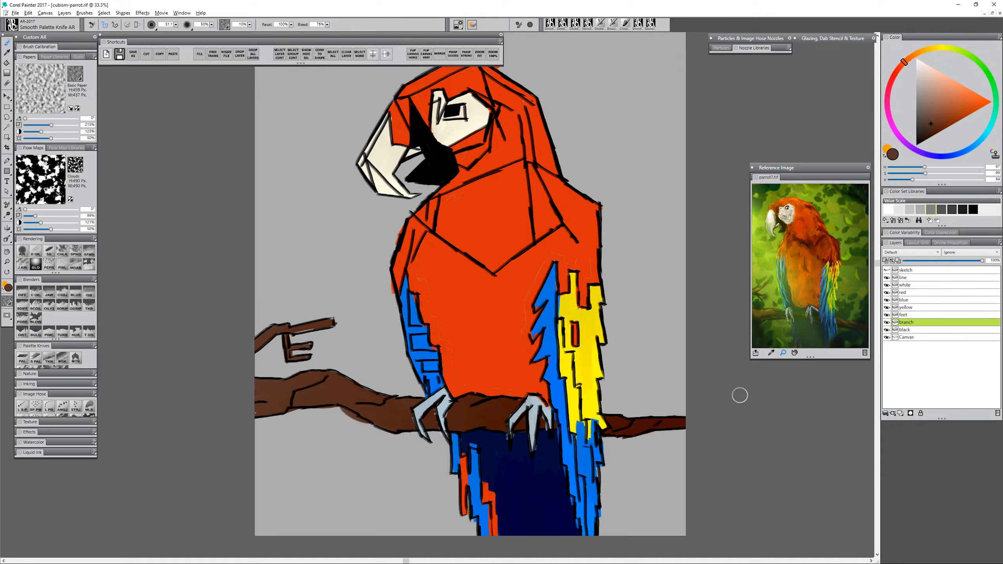
pyautogui.click(907, 285)
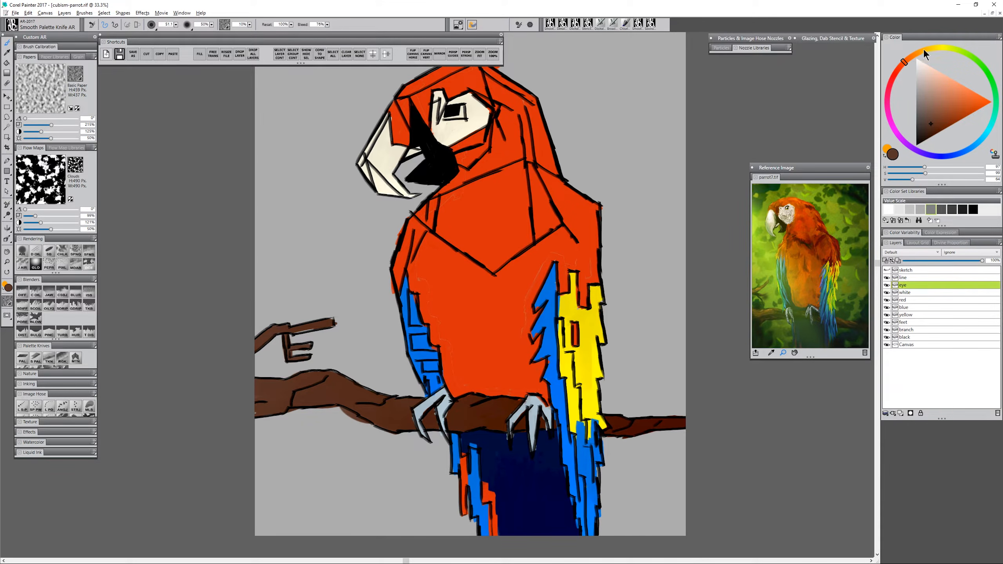
pyautogui.click(925, 51)
pyautogui.click(984, 100)
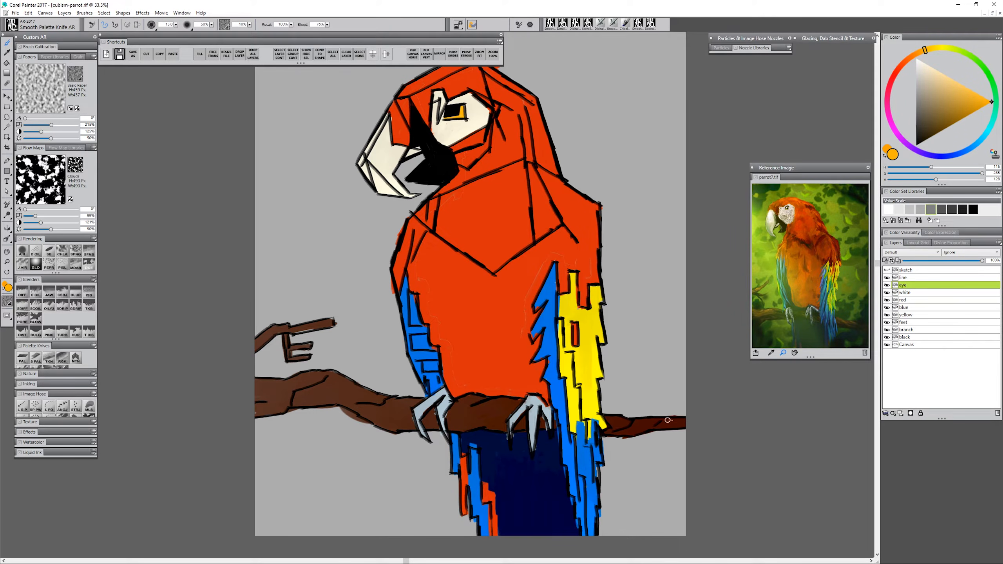
# Fill the Canvas background with a solid leaf green
pyautogui.click(7, 262)
pyautogui.keyDown('alt'); pyautogui.click(464, 375); pyautogui.keyUp('alt')
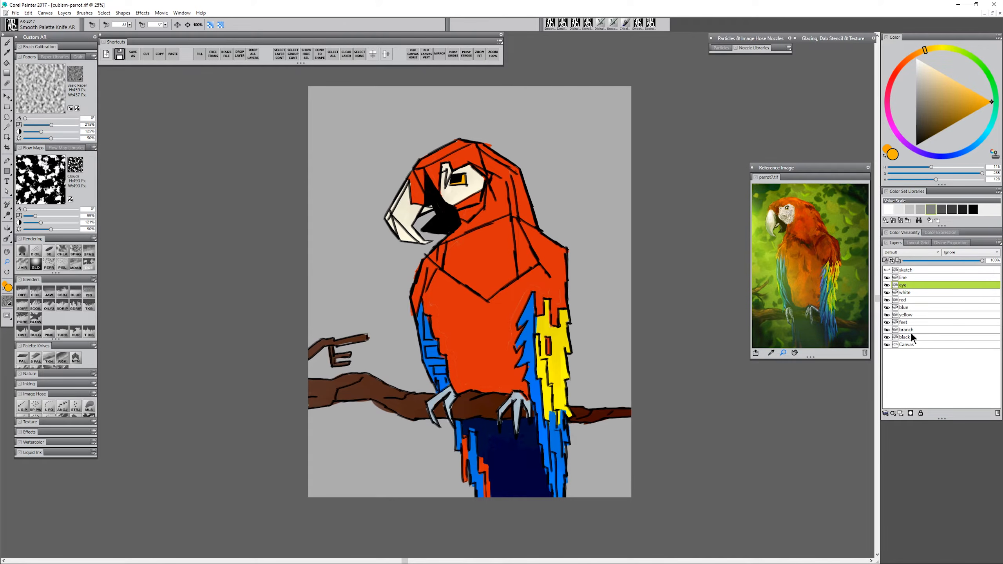
pyautogui.click(909, 345)
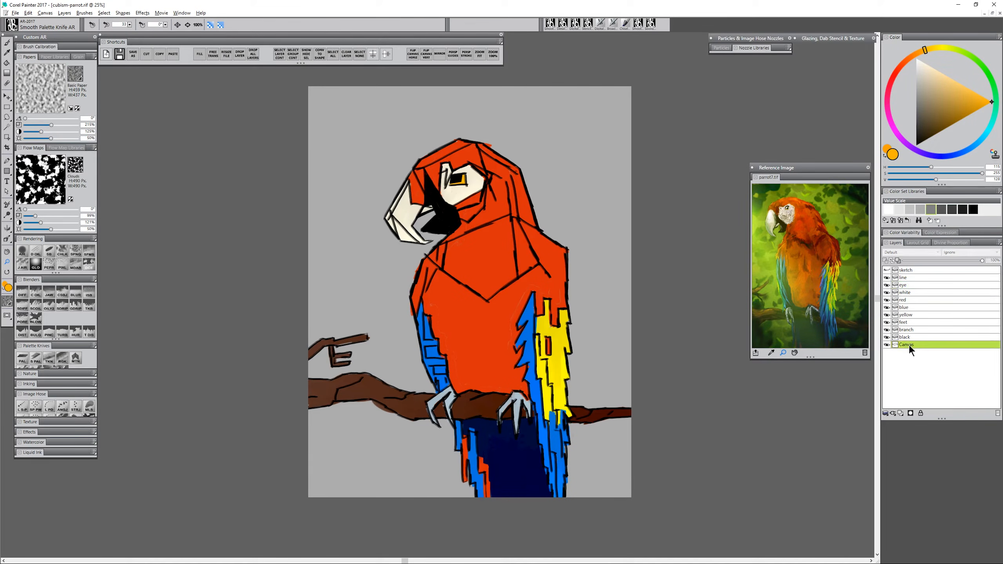
pyautogui.press('b')
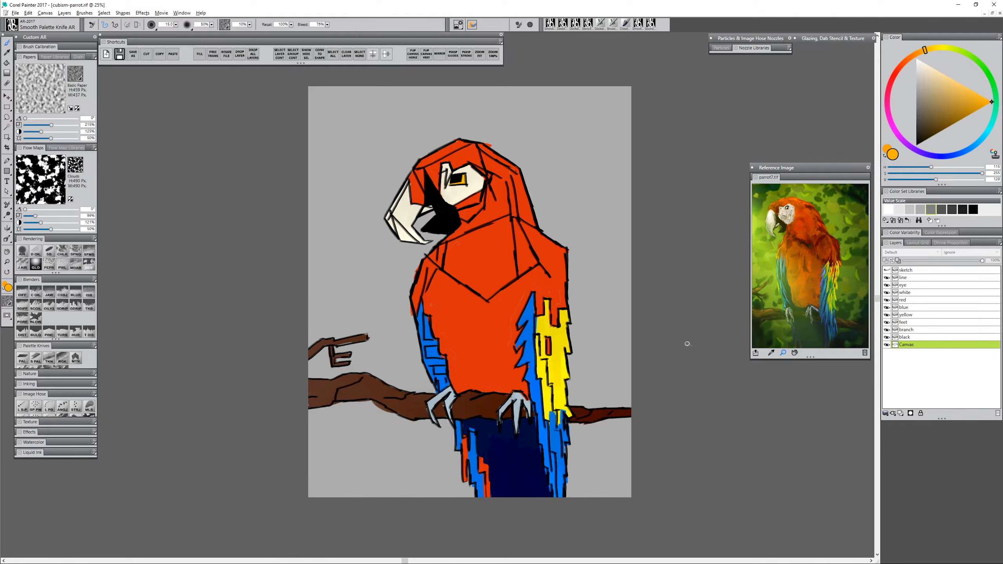
pyautogui.click(962, 55)
pyautogui.click(953, 100)
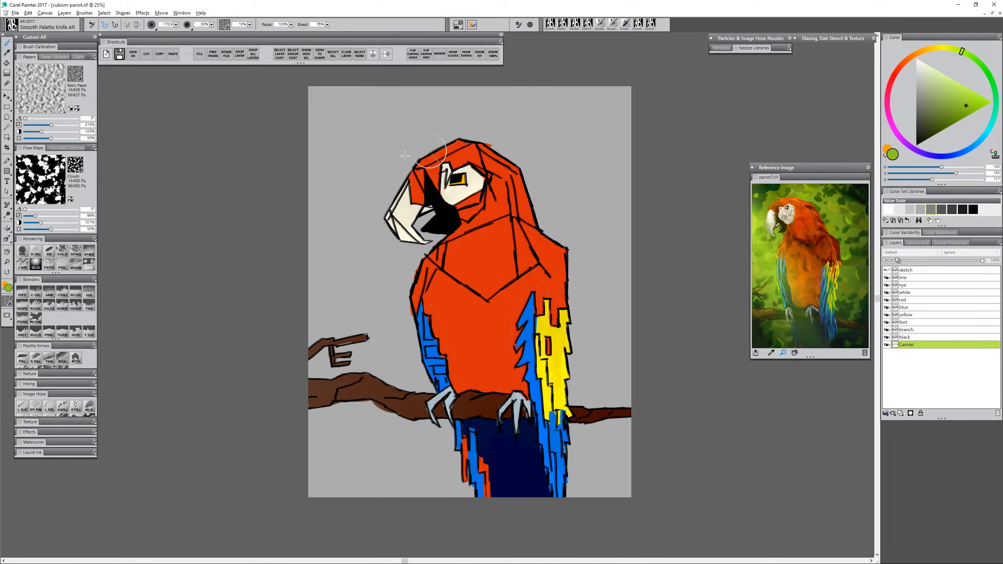
pyautogui.hotkey('ctrl', 'f')
pyautogui.press('Return')
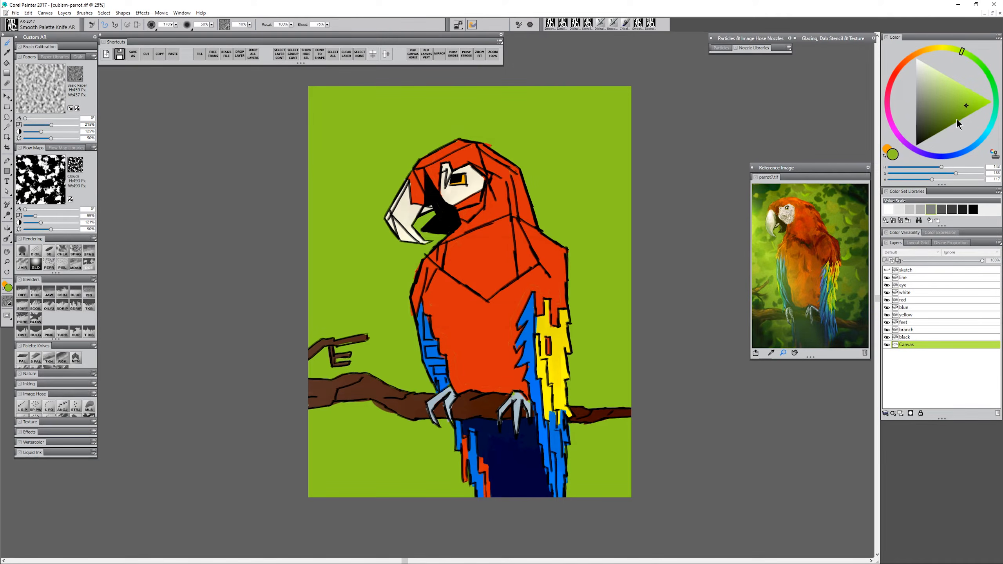
# Paint blocky darker green leaf patches in the background around the head and beside the beak and body
pyautogui.moveTo(614, 83); pyautogui.dragTo(618, 186)
pyautogui.hotkey('ctrl', 'z')
pyautogui.moveTo(611, 88)
pyautogui.mouseDown()
pyautogui.moveTo(609, 138)
pyautogui.moveTo(567, 166)
pyautogui.mouseUp()
pyautogui.moveTo(583, 202); pyautogui.dragTo(586, 231)
pyautogui.moveTo(363, 103)
pyautogui.mouseDown()
pyautogui.moveTo(369, 231)
pyautogui.moveTo(335, 273)
pyautogui.mouseUp()
pyautogui.moveTo(402, 102); pyautogui.dragTo(404, 128)
pyautogui.moveTo(399, 243)
pyautogui.mouseDown()
pyautogui.moveTo(399, 295)
pyautogui.moveTo(365, 340)
pyautogui.mouseUp()
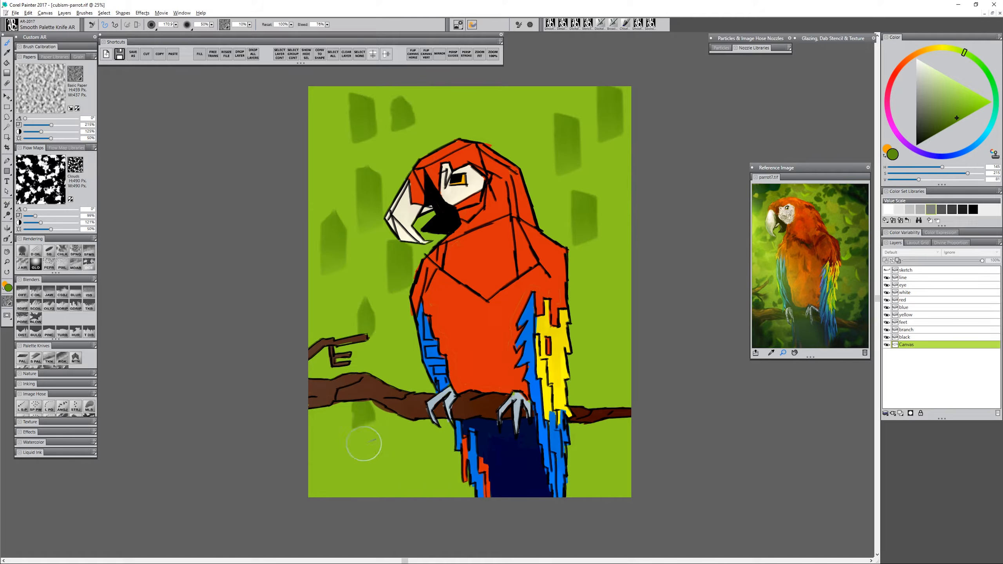
# Add darker green leaf patches below the branch and along the outer edge of the large wing
pyautogui.moveTo(324, 419); pyautogui.dragTo(326, 481)
pyautogui.moveTo(404, 432); pyautogui.dragTo(406, 478)
pyautogui.moveTo(581, 287); pyautogui.dragTo(583, 405)
pyautogui.moveTo(587, 453); pyautogui.dragTo(588, 492)
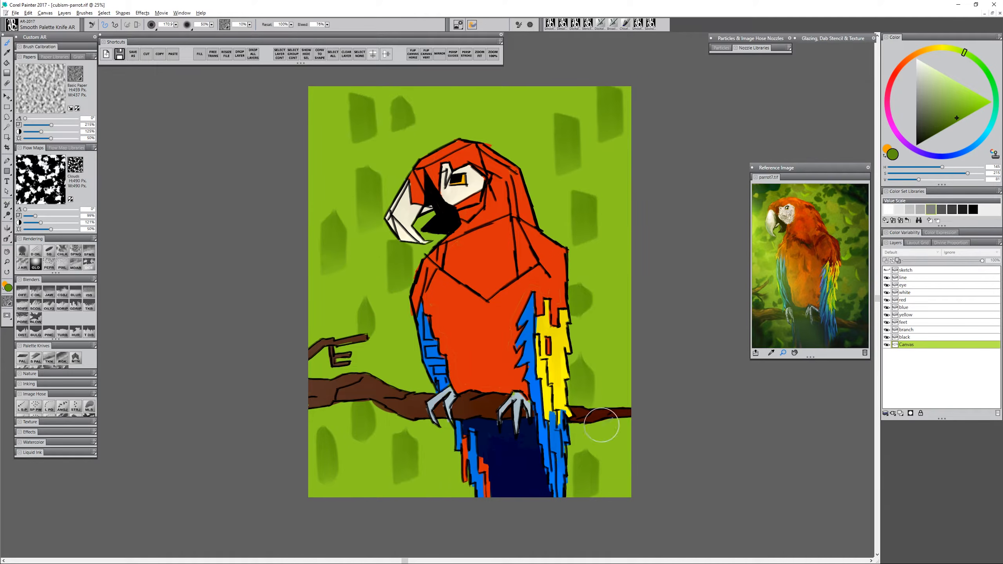
# Add darker green leaf patches along the canvas edges and above the parrot's head
pyautogui.moveTo(618, 296); pyautogui.dragTo(618, 316)
pyautogui.moveTo(618, 365); pyautogui.dragTo(619, 405)
pyautogui.moveTo(510, 91); pyautogui.dragTo(511, 135)
pyautogui.moveTo(481, 97); pyautogui.dragTo(483, 134)
pyautogui.moveTo(319, 91); pyautogui.dragTo(321, 134)
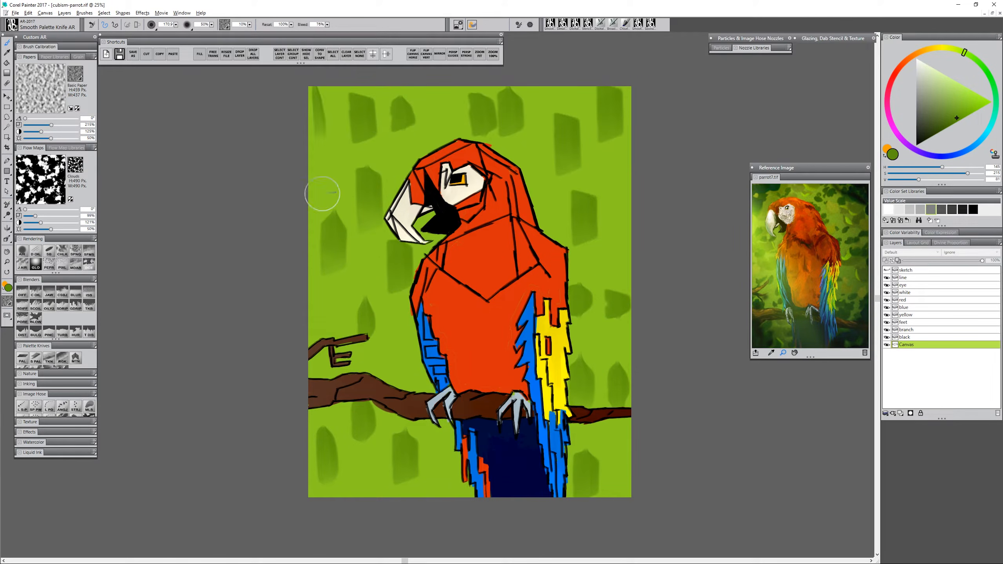
# Paint horizontal yellow-green dashes across the whole background around the parrot, from above the head to below the branch
pyautogui.click(952, 50)
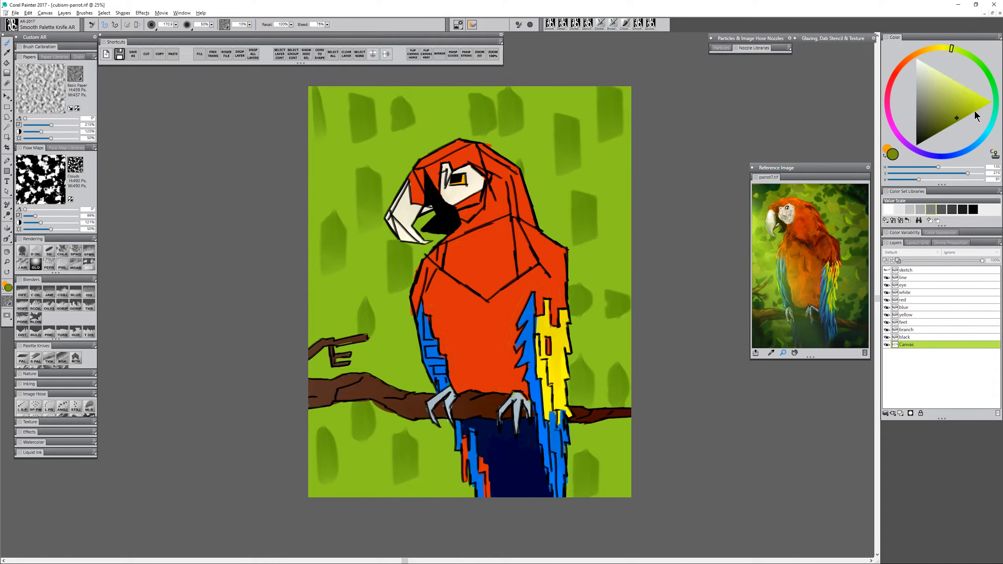
pyautogui.moveTo(318, 96); pyautogui.dragTo(371, 95)
pyautogui.moveTo(315, 131)
pyautogui.mouseDown()
pyautogui.moveTo(399, 134)
pyautogui.moveTo(470, 132)
pyautogui.mouseUp()
pyautogui.moveTo(434, 99); pyautogui.dragTo(476, 100)
pyautogui.moveTo(313, 159); pyautogui.dragTo(352, 157)
pyautogui.moveTo(465, 151); pyautogui.dragTo(553, 151)
pyautogui.moveTo(540, 96)
pyautogui.mouseDown()
pyautogui.moveTo(597, 97)
pyautogui.moveTo(631, 112)
pyautogui.mouseUp()
pyautogui.moveTo(547, 174)
pyautogui.mouseDown()
pyautogui.moveTo(600, 180)
pyautogui.moveTo(604, 197)
pyautogui.mouseUp()
pyautogui.moveTo(343, 248); pyautogui.dragTo(387, 249)
pyautogui.moveTo(312, 283); pyautogui.dragTo(341, 285)
pyautogui.moveTo(346, 306); pyautogui.dragTo(409, 300)
pyautogui.moveTo(570, 268); pyautogui.dragTo(608, 271)
pyautogui.moveTo(571, 302); pyautogui.dragTo(605, 306)
pyautogui.moveTo(576, 336); pyautogui.dragTo(622, 342)
pyautogui.moveTo(328, 368); pyautogui.dragTo(417, 378)
pyautogui.moveTo(330, 451); pyautogui.dragTo(411, 472)
pyautogui.moveTo(575, 474); pyautogui.dragTo(585, 472)
pyautogui.moveTo(572, 445); pyautogui.dragTo(602, 438)
pyautogui.moveTo(574, 379); pyautogui.dragTo(589, 377)
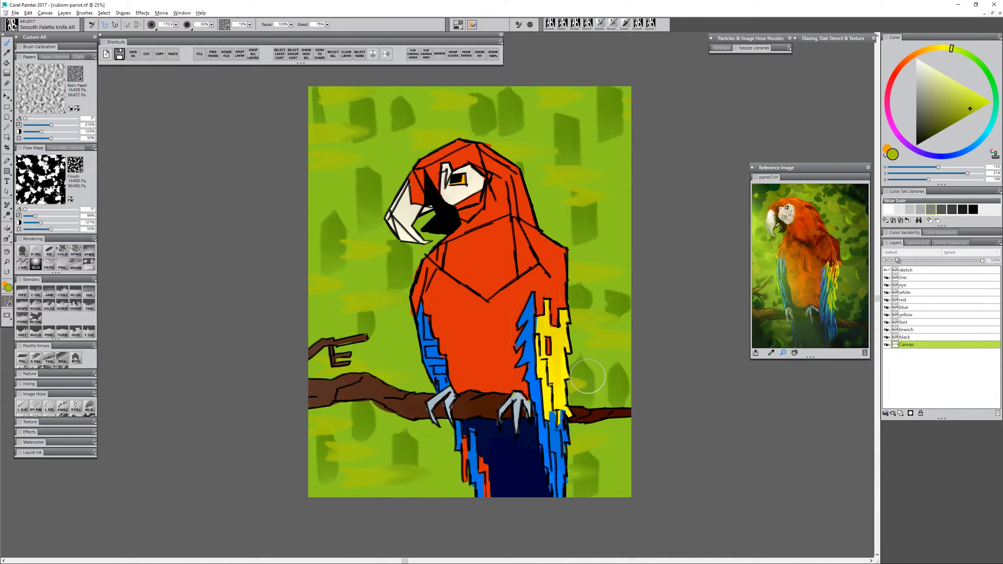
# Paint vertical leaf patches in a brighter yellow-green across the background with a smaller brush
pyautogui.click(980, 100)
pyautogui.press('[')
pyautogui.press('[')
pyautogui.press('[')
pyautogui.press('[')
pyautogui.press('[')
pyautogui.press('[')
pyautogui.moveTo(345, 99); pyautogui.dragTo(345, 125)
pyautogui.moveTo(338, 144); pyautogui.dragTo(338, 181)
pyautogui.moveTo(320, 222); pyautogui.dragTo(322, 282)
pyautogui.moveTo(406, 95); pyautogui.dragTo(407, 119)
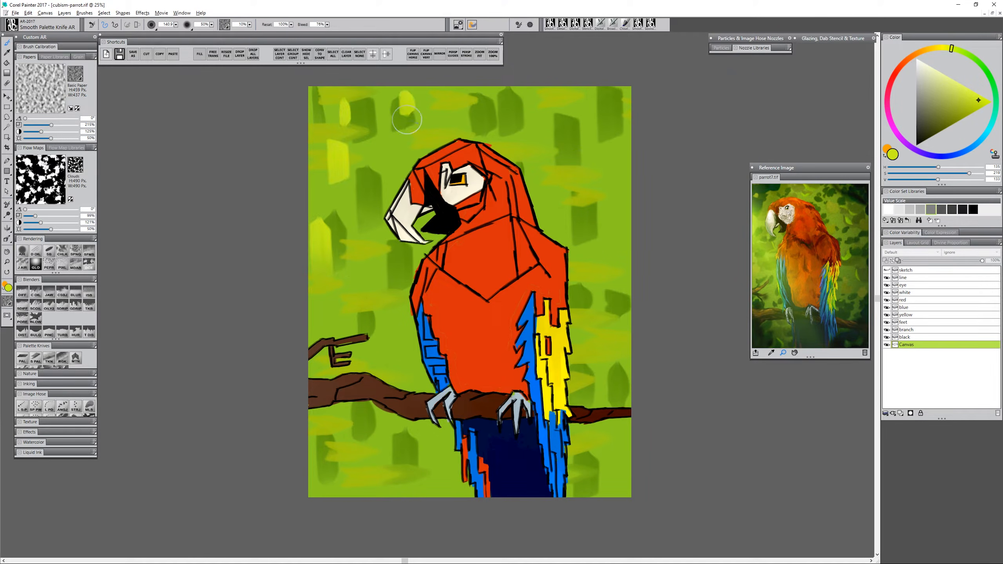
pyautogui.moveTo(522, 91); pyautogui.dragTo(521, 120)
pyautogui.moveTo(543, 132)
pyautogui.mouseDown()
pyautogui.moveTo(542, 163)
pyautogui.moveTo(581, 161)
pyautogui.mouseUp()
pyautogui.moveTo(614, 128); pyautogui.dragTo(614, 166)
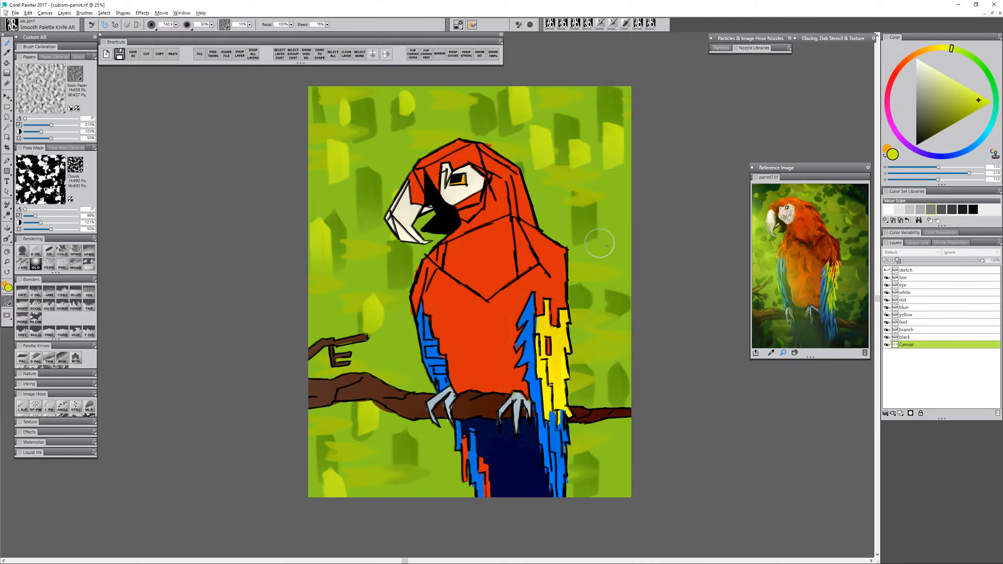
pyautogui.moveTo(599, 243); pyautogui.dragTo(601, 283)
pyautogui.moveTo(579, 339); pyautogui.dragTo(579, 376)
pyautogui.moveTo(606, 327); pyautogui.dragTo(606, 361)
pyautogui.moveTo(611, 436); pyautogui.dragTo(610, 458)
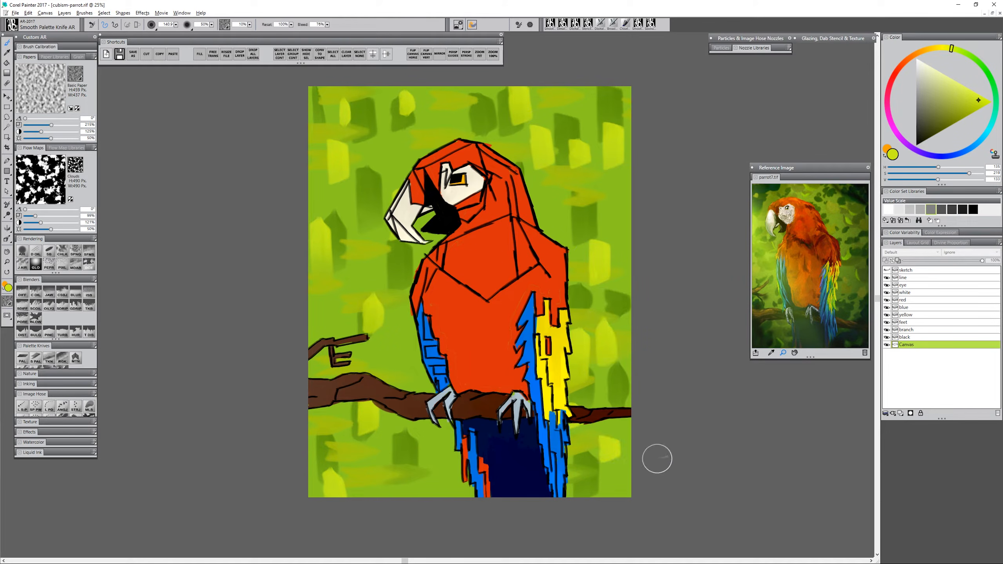
# Paint vertical dark teal-green patches along the background's outer edges and below the branch
pyautogui.click(944, 131)
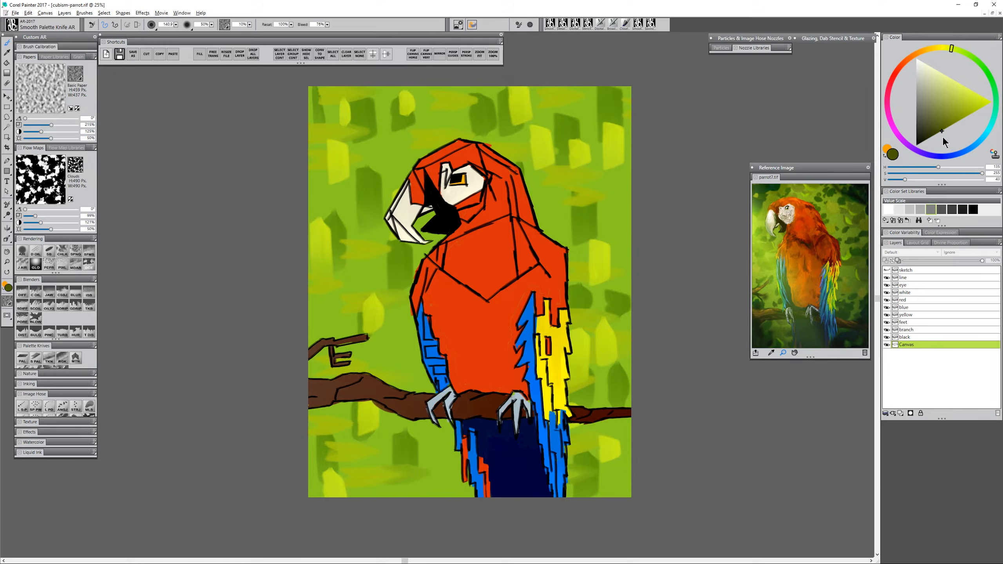
pyautogui.click(990, 128)
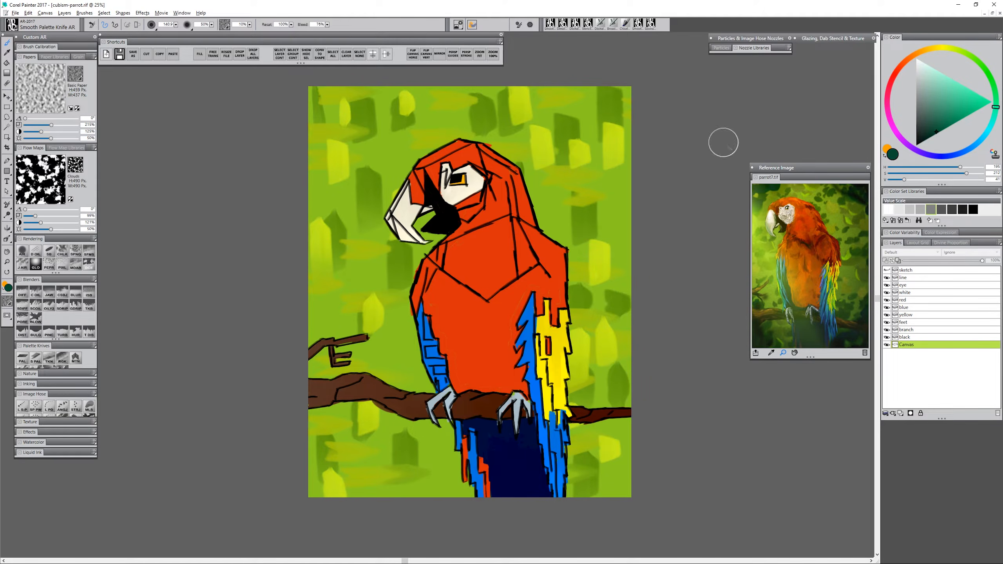
pyautogui.moveTo(607, 158); pyautogui.dragTo(607, 199)
pyautogui.moveTo(624, 178); pyautogui.dragTo(624, 233)
pyautogui.moveTo(370, 468); pyautogui.dragTo(370, 497)
pyautogui.moveTo(322, 144); pyautogui.dragTo(322, 177)
# Paint horizontal mid-green dashes in the background behind the head and below the branch
pyautogui.click(985, 69)
pyautogui.click(959, 114)
pyautogui.moveTo(511, 140); pyautogui.dragTo(555, 140)
pyautogui.moveTo(575, 437); pyautogui.dragTo(626, 437)
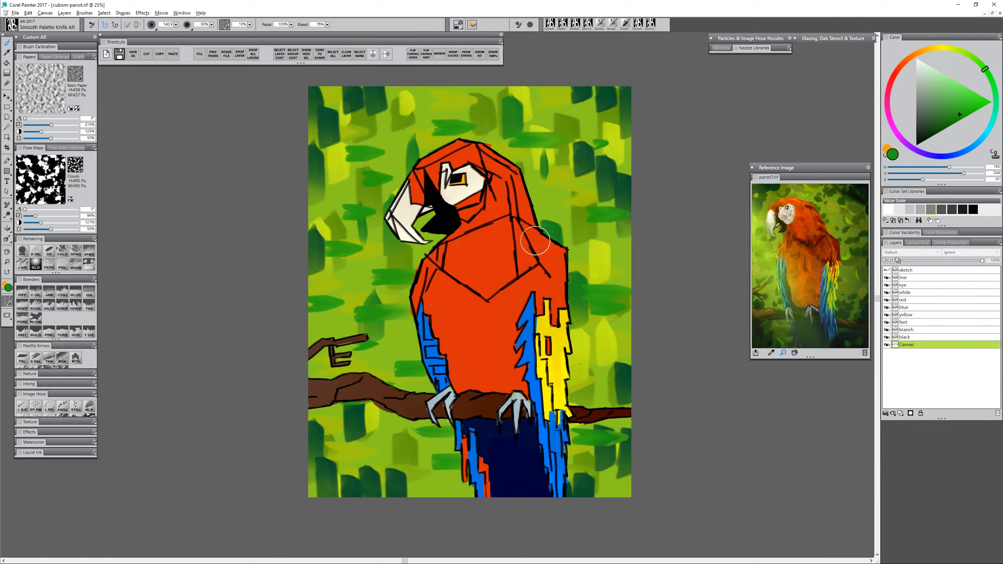
# Add bright yellow-green vertical leaf patches behind the head and beside the small wing
pyautogui.click(954, 50)
pyautogui.moveTo(548, 135); pyautogui.dragTo(548, 184)
pyautogui.moveTo(381, 290); pyautogui.dragTo(382, 358)
# Paint horizontal near-black teal patches in the corners and along the outer edges of the background
pyautogui.click(992, 121)
pyautogui.click(923, 141)
pyautogui.moveTo(316, 111); pyautogui.dragTo(383, 110)
pyautogui.moveTo(572, 482); pyautogui.dragTo(630, 480)
pyautogui.moveTo(604, 159); pyautogui.dragTo(630, 160)
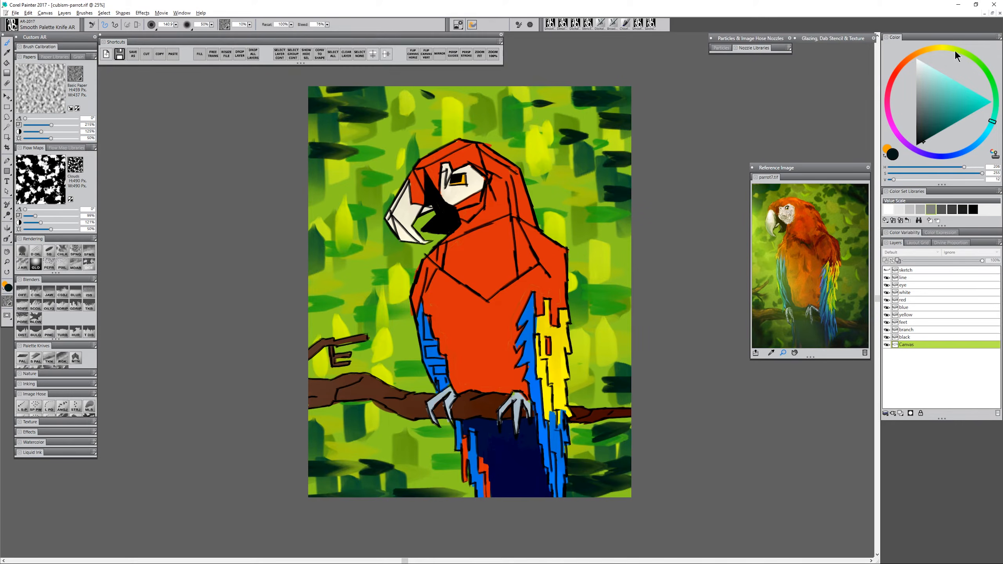
# Add vertical golden-yellow leaf patches in the background above and on both sides of the head
pyautogui.click(937, 48)
pyautogui.click(979, 109)
pyautogui.moveTo(546, 103); pyautogui.dragTo(546, 137)
pyautogui.moveTo(395, 143); pyautogui.dragTo(395, 176)
pyautogui.click(984, 67)
pyautogui.click(940, 133)
pyautogui.moveTo(586, 290); pyautogui.dragTo(626, 304)
pyautogui.hotkey('ctrl', 'z')
pyautogui.hotkey('ctrl', 'z')
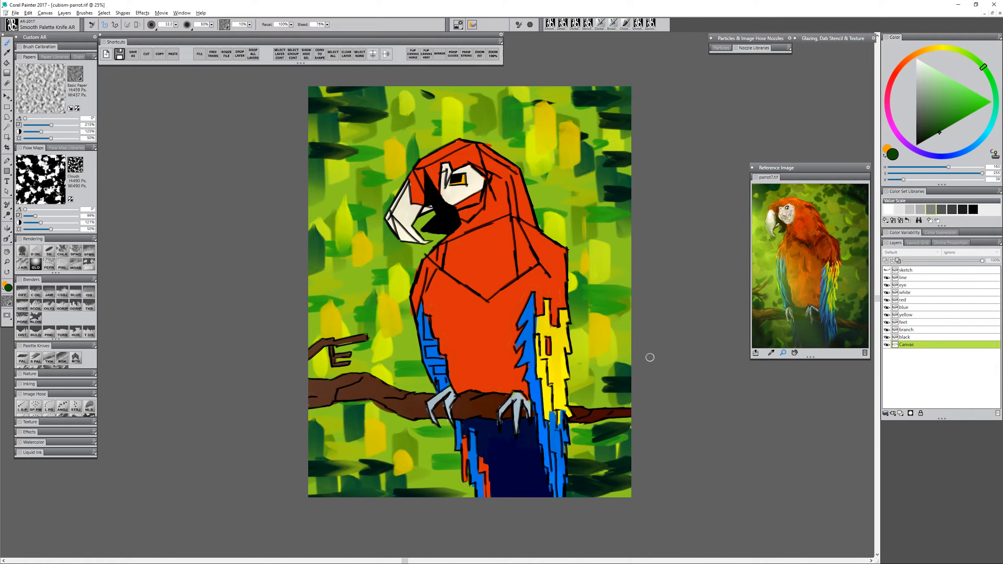
# Fill a new layer with yellow-green, lower its opacity and merge it into the background
pyautogui.click(962, 51)
pyautogui.click(966, 106)
pyautogui.hotkey('ctrl', 'shift', 'n')
pyautogui.hotkey('ctrl', 'f')
pyautogui.moveTo(982, 261); pyautogui.dragTo(929, 260)
pyautogui.hotkey('ctrl', 'e')
# Save the painting as a new version named cubism-parrot2
pyautogui.hotkey('ctrl', 'shift', 's')
pyautogui.click(80, 259)
pyautogui.write('2')
pyautogui.press('Return')
# Merge the parrot artwork layers into a single layer and name it parrot
pyautogui.press('m')
pyautogui.click(438, 211)
pyautogui.hotkey('ctrl', 'e')
pyautogui.click(904, 270)
pyautogui.doubleClick(905, 270)
pyautogui.write('parrot')
pyautogui.press('Return')
# Redraw and thicken the black lines on the beak, forehead, face patch and back of the crown
pyautogui.click(84, 12)
pyautogui.click(106, 261)
pyautogui.keyDown('alt'); pyautogui.click(567, 263); pyautogui.keyUp('alt')
pyautogui.moveTo(562, 301); pyautogui.dragTo(436, 307)
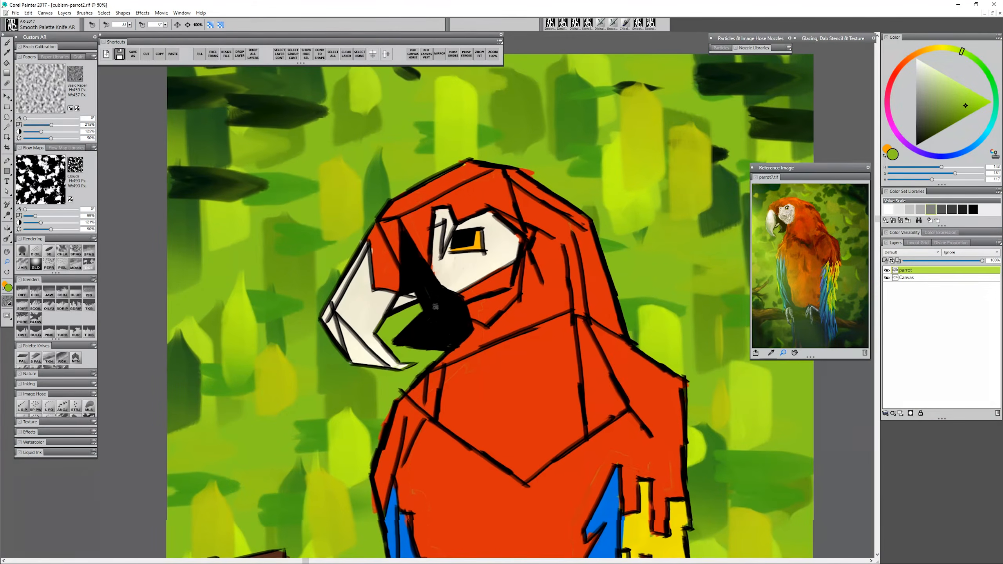
pyautogui.press('b')
pyautogui.keyDown('alt'); pyautogui.click(380, 233); pyautogui.keyUp('alt')
pyautogui.keyDown('alt'); pyautogui.click(380, 279); pyautogui.keyUp('alt')
pyautogui.moveTo(365, 234)
pyautogui.mouseDown()
pyautogui.moveTo(392, 199)
pyautogui.moveTo(398, 259)
pyautogui.mouseUp()
pyautogui.moveTo(389, 200)
pyautogui.mouseDown()
pyautogui.moveTo(458, 165)
pyautogui.moveTo(406, 214)
pyautogui.moveTo(494, 169)
pyautogui.mouseUp()
pyautogui.moveTo(431, 269)
pyautogui.mouseDown()
pyautogui.moveTo(438, 204)
pyautogui.moveTo(454, 232)
pyautogui.moveTo(519, 236)
pyautogui.moveTo(519, 260)
pyautogui.mouseUp()
pyautogui.moveTo(511, 184)
pyautogui.mouseDown()
pyautogui.moveTo(523, 221)
pyautogui.moveTo(508, 189)
pyautogui.mouseUp()
pyautogui.moveTo(566, 214); pyautogui.dragTo(591, 234)
pyautogui.moveTo(516, 166); pyautogui.dragTo(597, 220)
# Draw black lines linking the eye patch to the back of the head and down the neck
pyautogui.press('n')
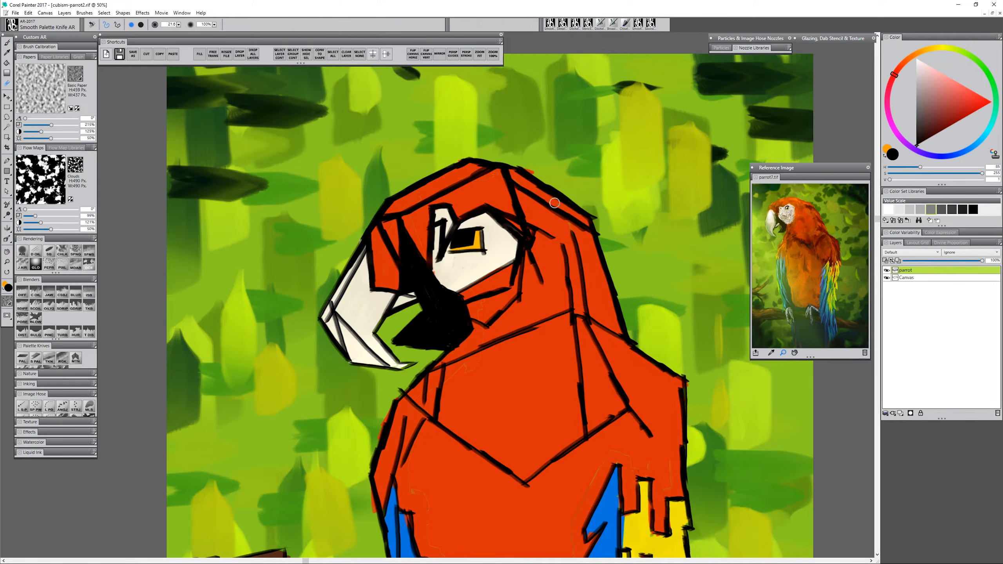
pyautogui.press('b')
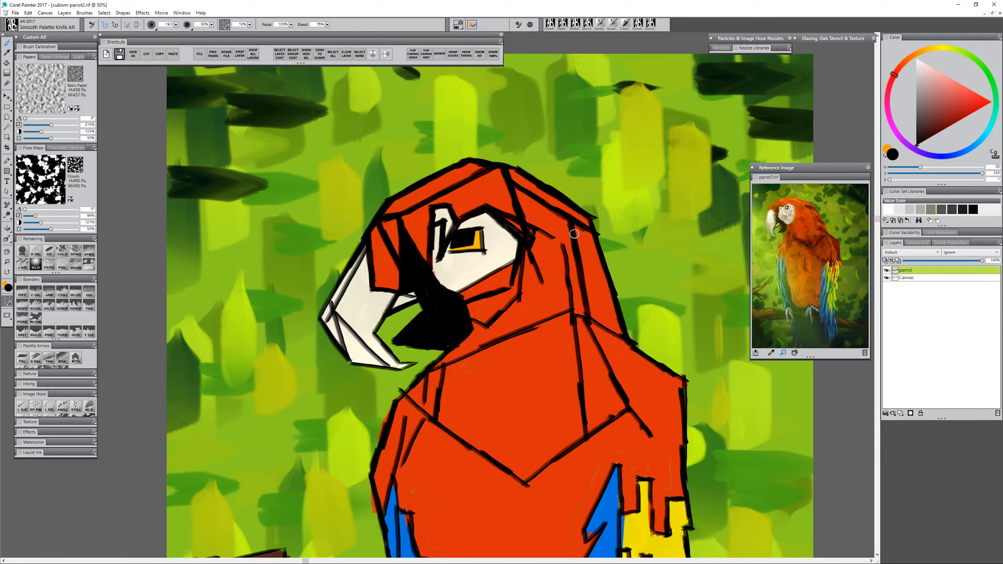
pyautogui.moveTo(561, 241); pyautogui.dragTo(569, 308)
pyautogui.moveTo(535, 224); pyautogui.dragTo(564, 239)
pyautogui.moveTo(529, 253); pyautogui.dragTo(548, 300)
# Clean up the white face patch and refine the eye with a pale highlight and a black outline
pyautogui.keyDown('alt'); pyautogui.click(485, 310); pyautogui.keyUp('alt')
pyautogui.keyDown('alt'); pyautogui.click(448, 262); pyautogui.keyUp('alt')
pyautogui.moveTo(436, 269); pyautogui.dragTo(435, 247)
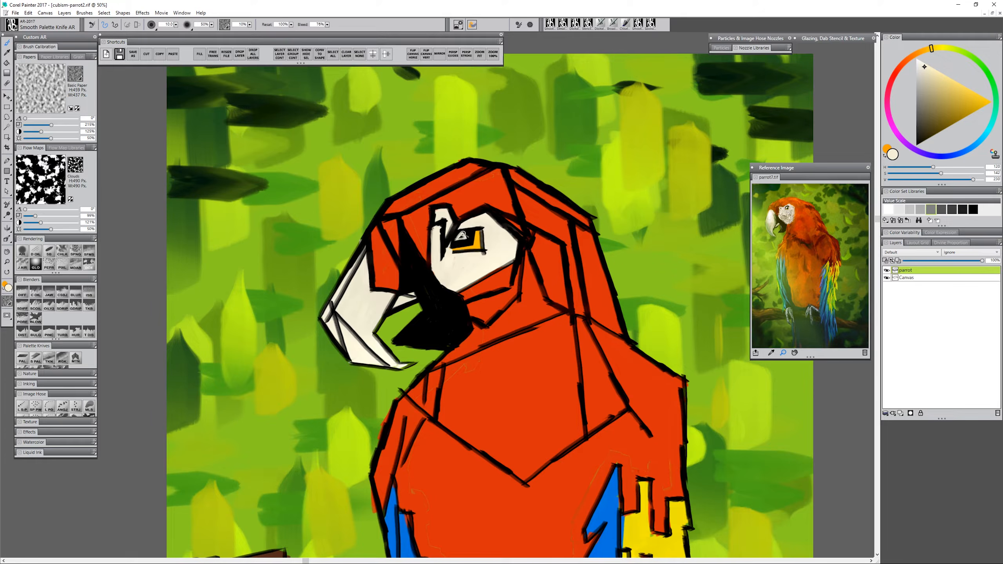
pyautogui.keyDown('alt'); pyautogui.click(471, 231); pyautogui.keyUp('alt')
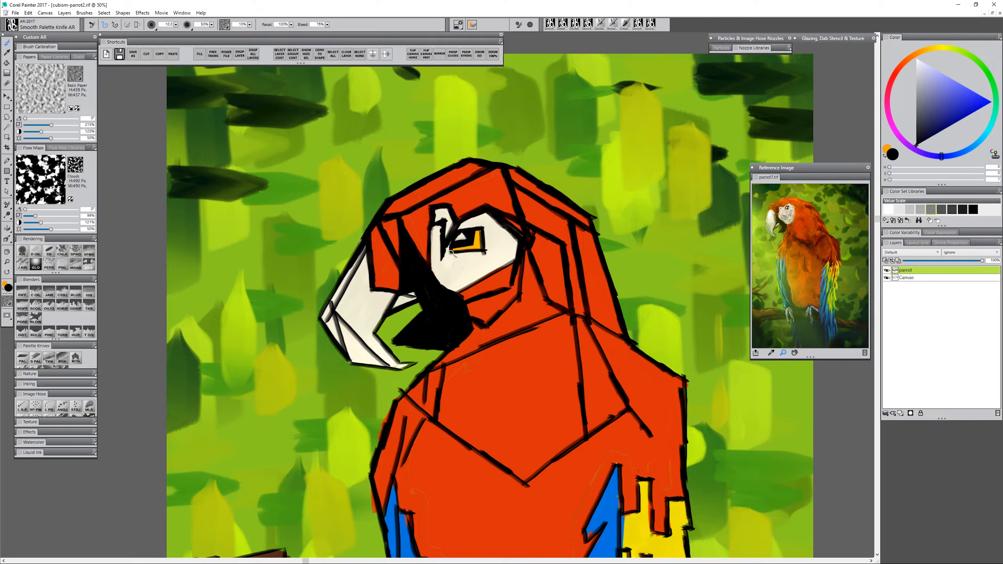
pyautogui.keyDown('alt'); pyautogui.click(490, 251); pyautogui.keyUp('alt')
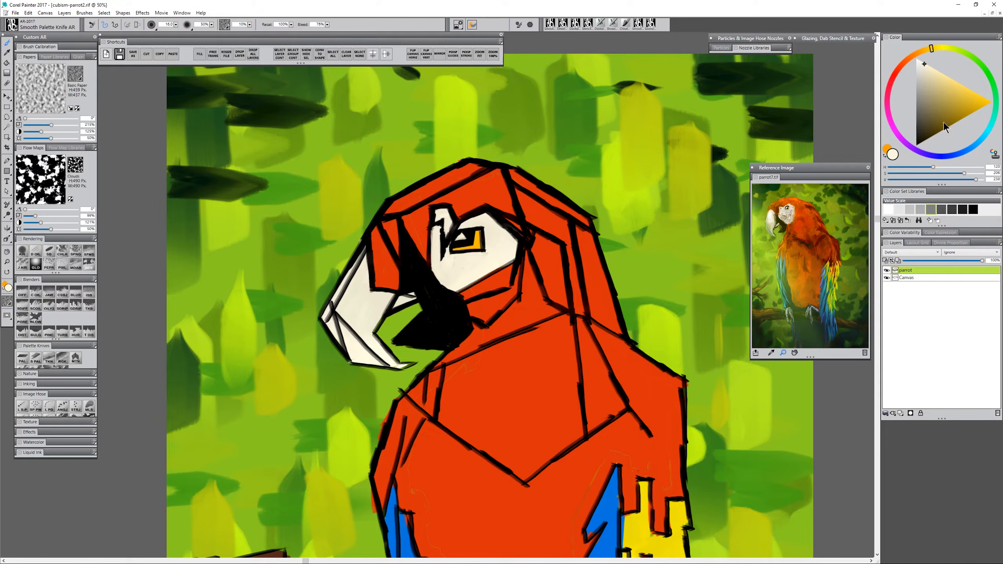
# Paint angular blue-grey highlights on the black lower beak
pyautogui.keyDown('alt'); pyautogui.click(430, 316); pyautogui.keyUp('alt')
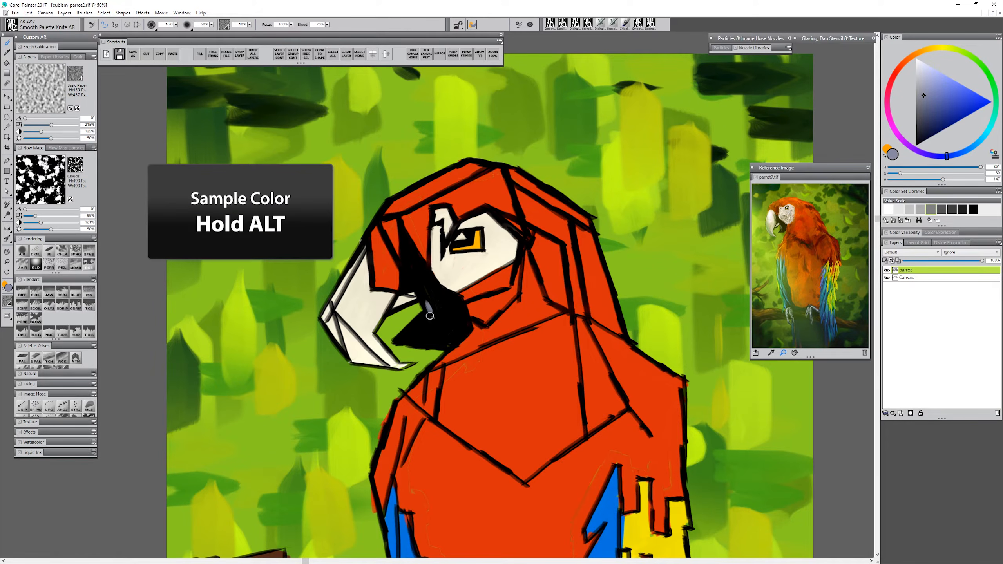
pyautogui.moveTo(431, 314)
pyautogui.mouseDown()
pyautogui.moveTo(425, 299)
pyautogui.moveTo(389, 344)
pyautogui.mouseUp()
pyautogui.keyDown('alt'); pyautogui.click(450, 332); pyautogui.keyUp('alt')
pyautogui.keyDown('alt'); pyautogui.click(435, 332); pyautogui.keyUp('alt')
# Straighten and thicken the black outlines of the neck, chest, shoulders and wings
pyautogui.moveTo(637, 367); pyautogui.dragTo(607, 275)
pyautogui.moveTo(565, 228); pyautogui.dragTo(604, 256)
pyautogui.moveTo(514, 276); pyautogui.dragTo(510, 308)
pyautogui.moveTo(536, 252); pyautogui.dragTo(383, 320)
pyautogui.moveTo(553, 480)
pyautogui.mouseDown()
pyautogui.moveTo(491, 334)
pyautogui.moveTo(544, 318)
pyautogui.mouseUp()
pyautogui.keyDown('alt'); pyautogui.click(493, 336); pyautogui.keyUp('alt')
pyautogui.keyDown('alt'); pyautogui.click(371, 317); pyautogui.keyUp('alt')
pyautogui.moveTo(356, 294); pyautogui.dragTo(395, 444)
pyautogui.moveTo(533, 403); pyautogui.dragTo(524, 428)
pyautogui.moveTo(570, 273); pyautogui.dragTo(577, 439)
# Touch up the colours and outlines of the yellow wing feathers, lower body and tail
pyautogui.keyDown('alt'); pyautogui.click(577, 373); pyautogui.keyUp('alt')
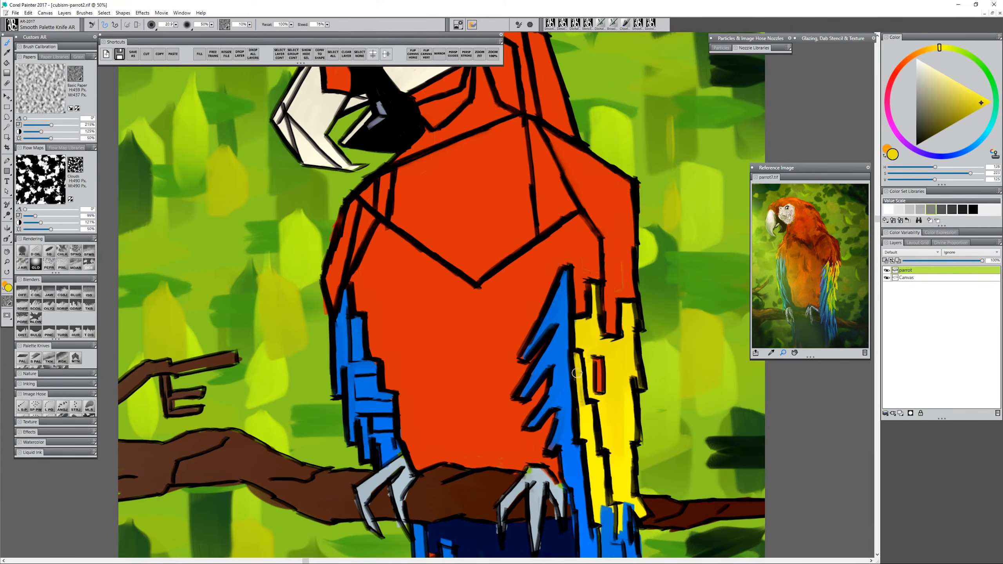
pyautogui.moveTo(577, 373); pyautogui.dragTo(537, 215)
pyautogui.keyDown('alt'); pyautogui.click(443, 439); pyautogui.keyUp('alt')
pyautogui.moveTo(442, 441); pyautogui.dragTo(422, 516)
pyautogui.moveTo(421, 277); pyautogui.dragTo(614, 294)
pyautogui.moveTo(553, 178)
pyautogui.mouseDown()
pyautogui.moveTo(352, 474)
pyautogui.moveTo(461, 515)
pyautogui.mouseUp()
# Paint a pattern of small grey triangles on the white face patch and brighten the iris with yellow
pyautogui.click(925, 84)
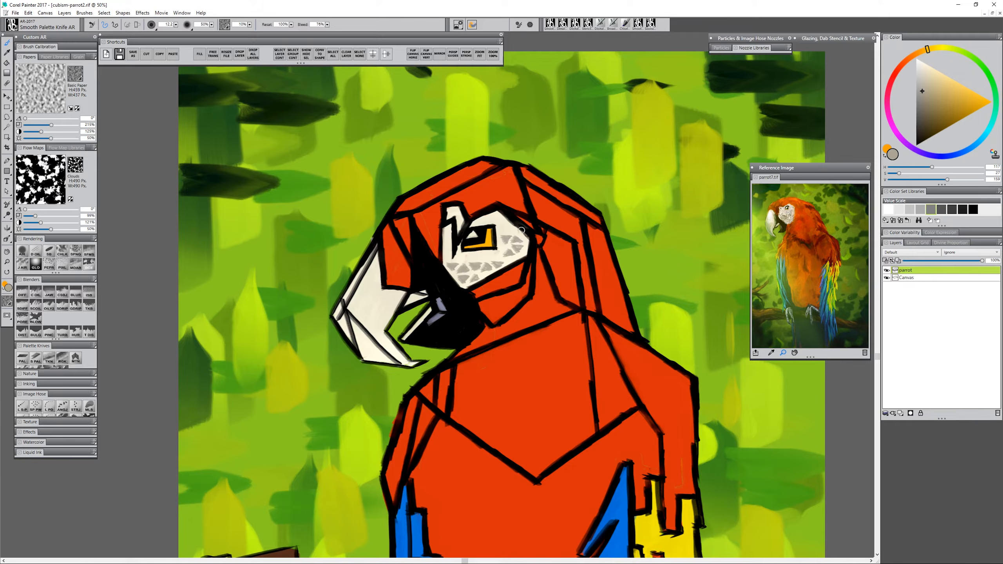
pyautogui.keyDown('alt'); pyautogui.click(481, 256); pyautogui.keyUp('alt')
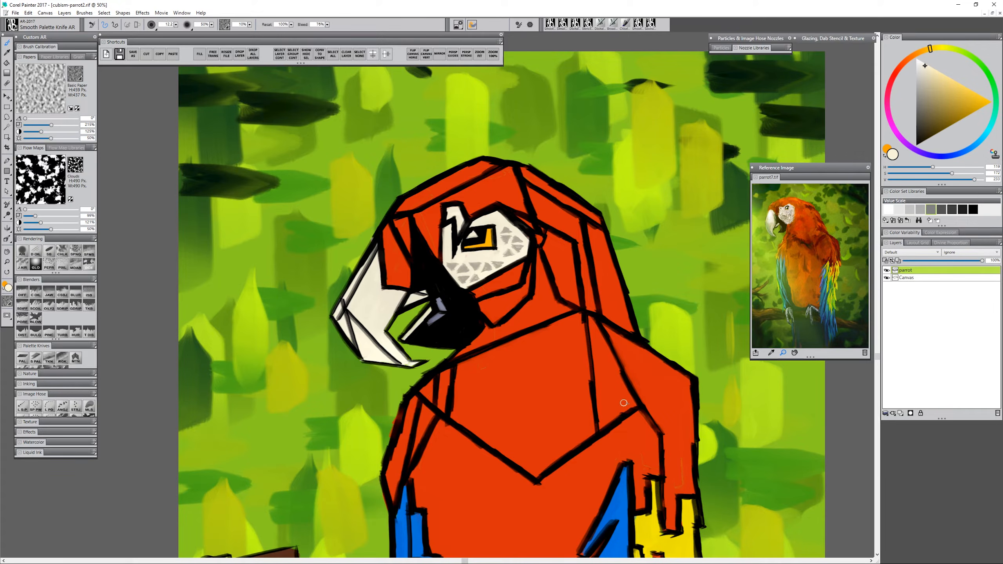
pyautogui.keyDown('alt'); pyautogui.click(482, 234); pyautogui.keyUp('alt')
pyautogui.moveTo(931, 49); pyautogui.dragTo(940, 48)
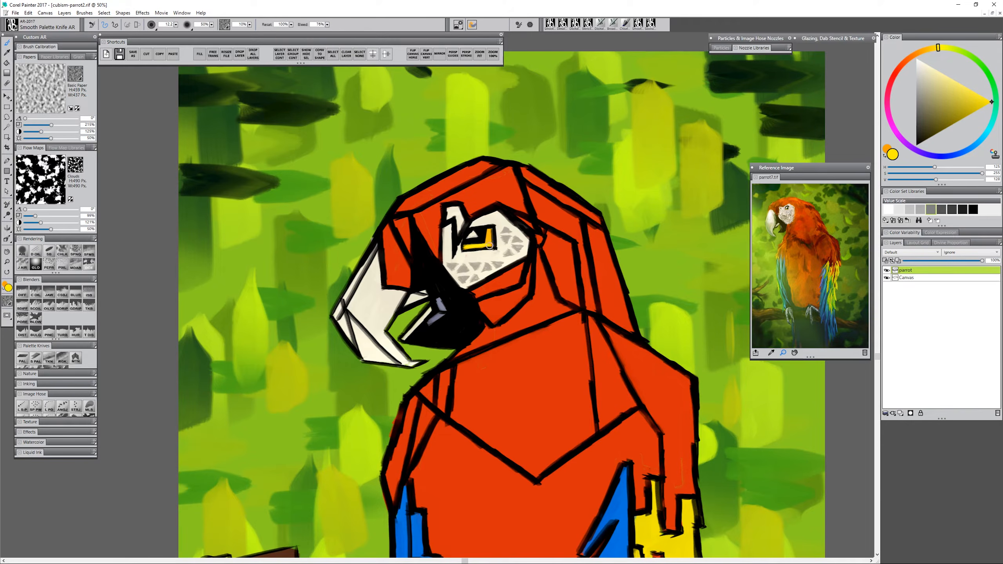
# Draw blocky black bark patterns along the branch and extra black feather lines on the blue wing and tail
pyautogui.keyDown('ctrl'); pyautogui.keyDown('alt'); pyautogui.click(574, 392); pyautogui.keyUp('alt'); pyautogui.keyUp('ctrl')
pyautogui.keyDown('ctrl'); pyautogui.keyDown('alt'); pyautogui.click(575, 392); pyautogui.keyUp('alt'); pyautogui.keyUp('ctrl')
pyautogui.moveTo(611, 489); pyautogui.dragTo(614, 385)
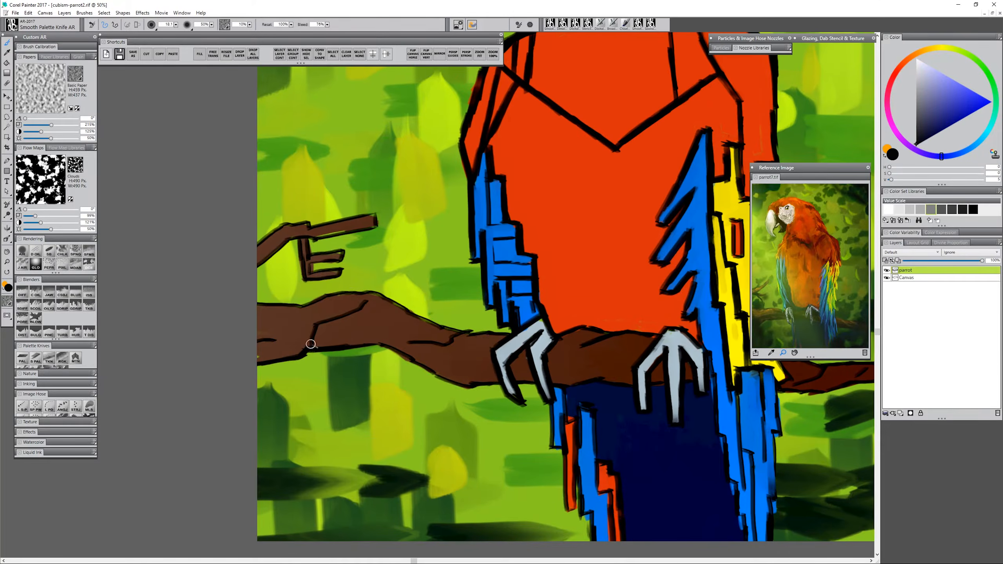
pyautogui.moveTo(311, 343); pyautogui.dragTo(546, 358)
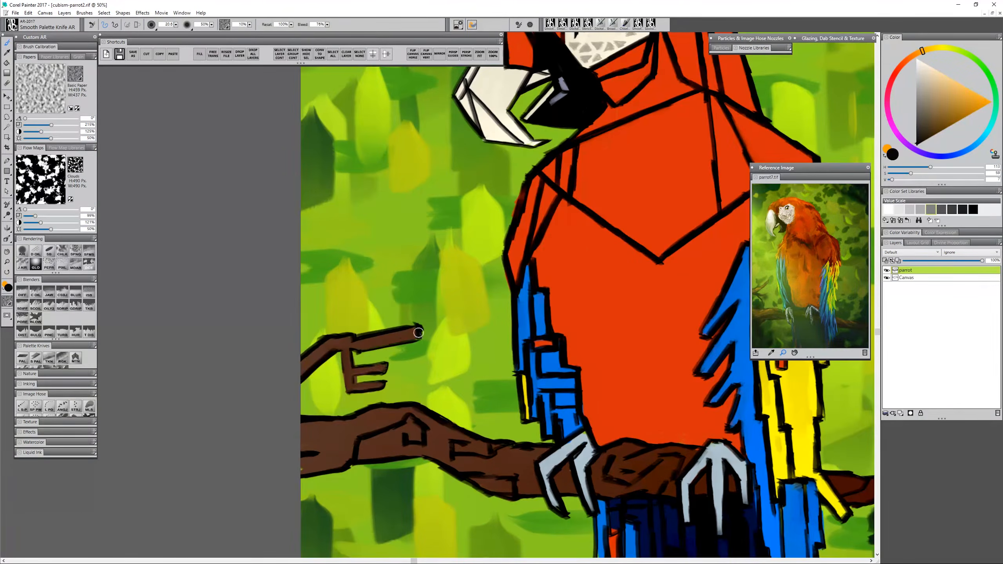
# Set the composite method of a new layer above the parrot to Multiply
pyautogui.click(911, 252)
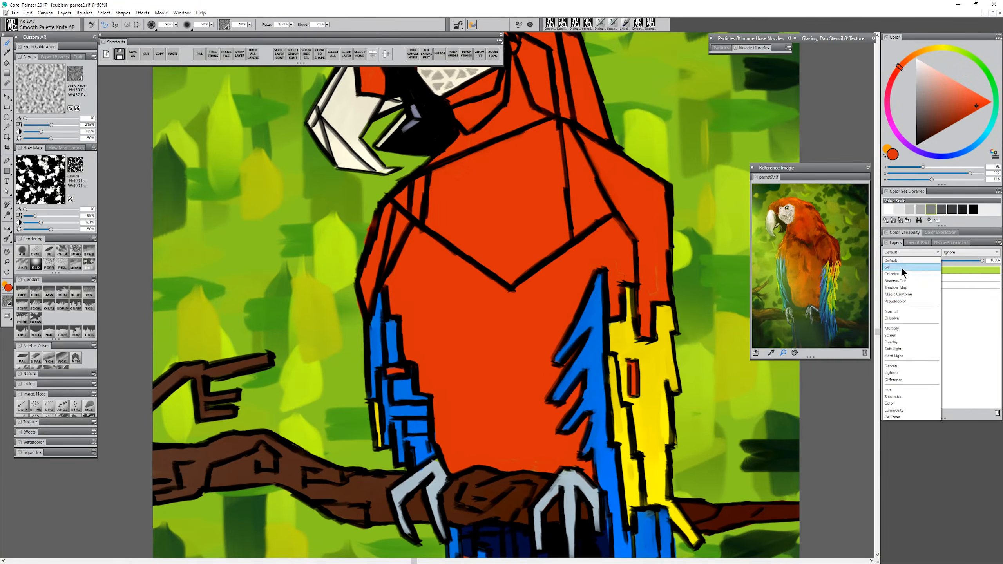
pyautogui.click(892, 329)
# Try red and mid-grey shadow patches on the parrot's belly and chest, and undo them
pyautogui.moveTo(441, 415)
pyautogui.mouseDown()
pyautogui.moveTo(437, 404)
pyautogui.moveTo(451, 466)
pyautogui.moveTo(470, 459)
pyautogui.moveTo(468, 435)
pyautogui.moveTo(506, 426)
pyautogui.moveTo(492, 463)
pyautogui.moveTo(563, 454)
pyautogui.mouseUp()
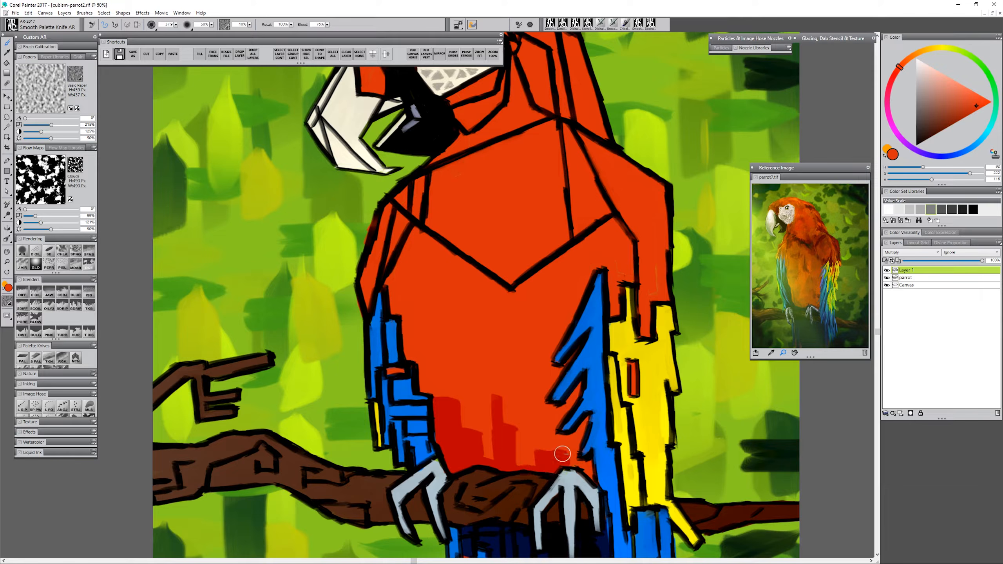
pyautogui.click(932, 211)
pyautogui.moveTo(494, 331); pyautogui.dragTo(514, 383)
pyautogui.moveTo(541, 304)
pyautogui.mouseDown()
pyautogui.moveTo(549, 355)
pyautogui.moveTo(571, 274)
pyautogui.mouseUp()
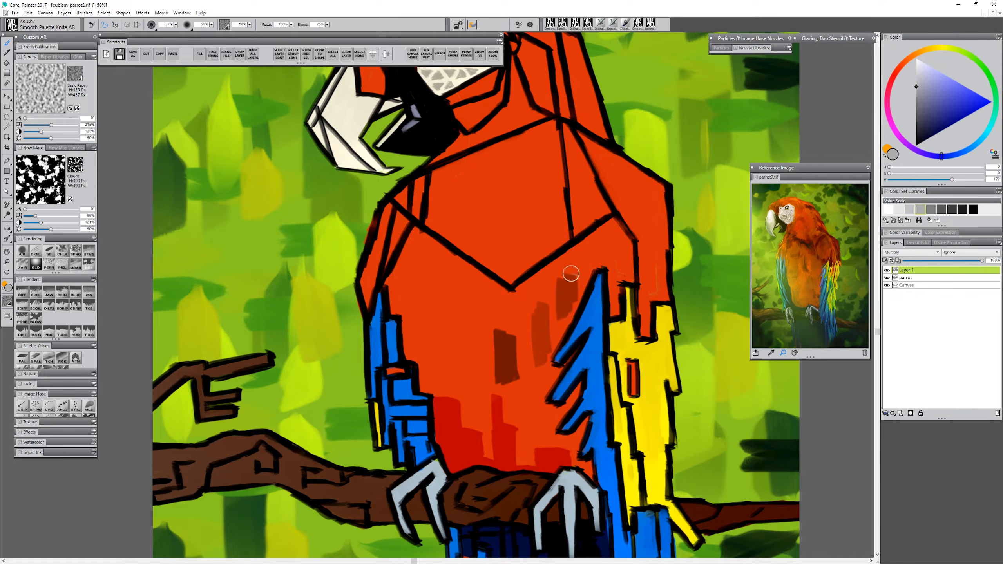
pyautogui.hotkey('ctrl', 'z')
pyautogui.hotkey('ctrl', 'z')
pyautogui.hotkey('ctrl', 'z')
pyautogui.hotkey('ctrl', 'z')
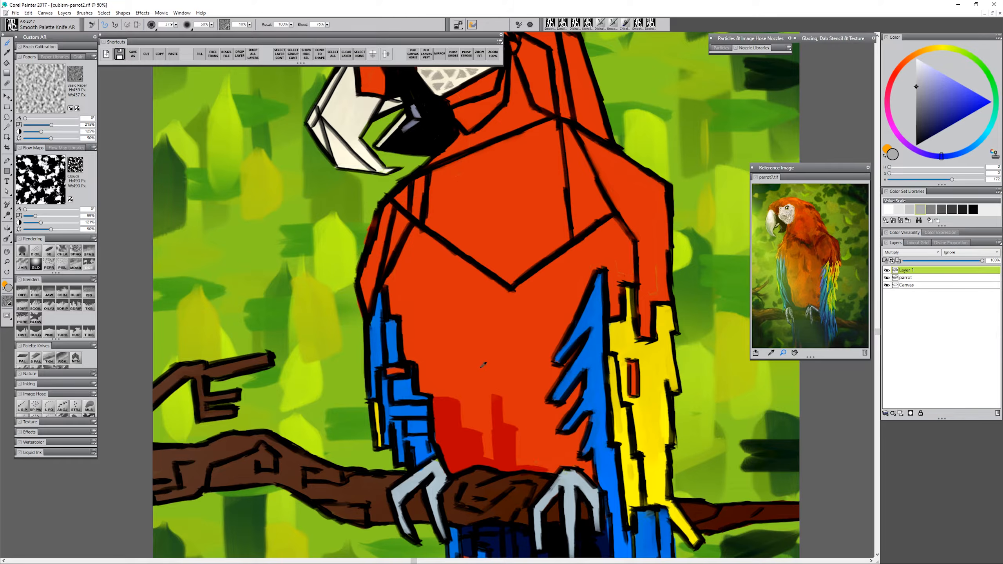
pyautogui.hotkey('ctrl', 'z')
pyautogui.hotkey('ctrl', 'z')
# Rename the Multiply layer as darken
pyautogui.doubleClick(907, 270)
pyautogui.write('darken')
pyautogui.press('Return')
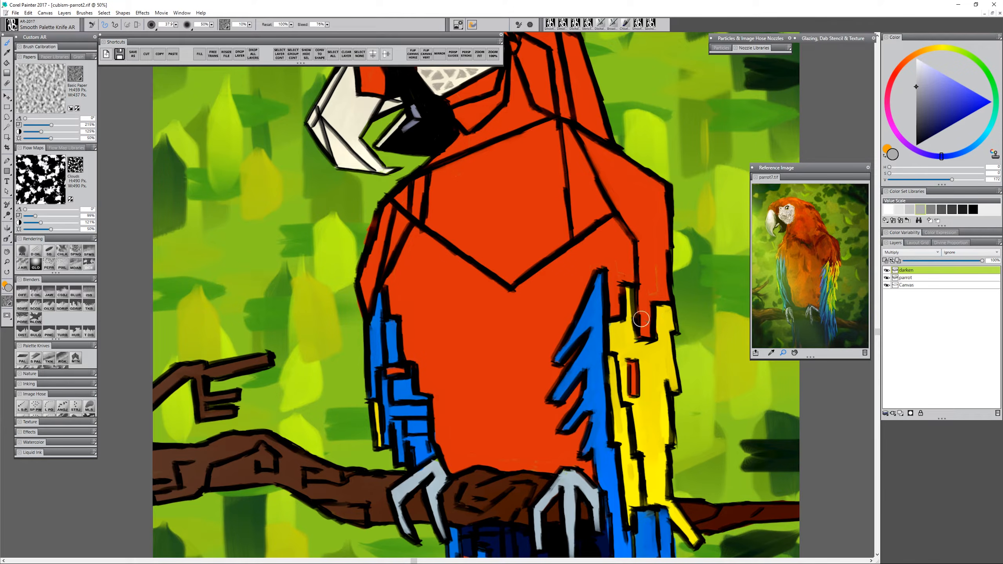
# Paint blocky mid-grey shadows along the lower belly above the branch and on the chest beside the small wing
pyautogui.moveTo(441, 405)
pyautogui.mouseDown()
pyautogui.moveTo(455, 460)
pyautogui.moveTo(483, 443)
pyautogui.moveTo(496, 459)
pyautogui.moveTo(511, 426)
pyautogui.moveTo(529, 464)
pyautogui.moveTo(543, 462)
pyautogui.moveTo(522, 470)
pyautogui.moveTo(567, 463)
pyautogui.moveTo(594, 472)
pyautogui.mouseUp()
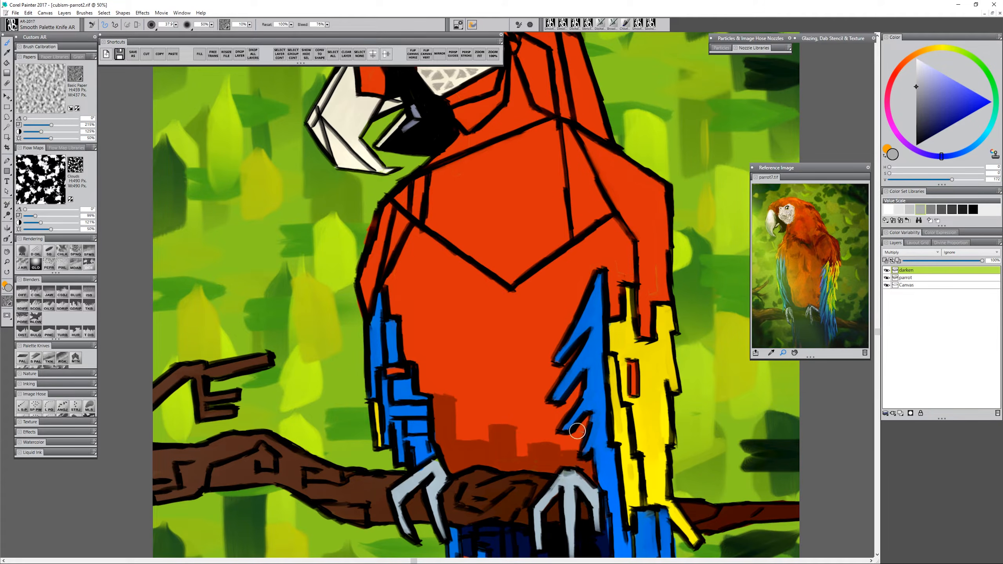
pyautogui.moveTo(402, 282)
pyautogui.mouseDown()
pyautogui.moveTo(406, 237)
pyautogui.moveTo(410, 274)
pyautogui.moveTo(430, 233)
pyautogui.moveTo(392, 326)
pyautogui.mouseUp()
pyautogui.moveTo(419, 181)
pyautogui.mouseDown()
pyautogui.moveTo(368, 239)
pyautogui.moveTo(386, 278)
pyautogui.mouseUp()
# Paint narrower mid-grey shadows over the small wing's edge, the neck, the crown and the front of the parrot's head
pyautogui.press('[')
pyautogui.press('[')
pyautogui.moveTo(377, 292); pyautogui.dragTo(364, 350)
pyautogui.moveTo(398, 272); pyautogui.dragTo(388, 300)
pyautogui.moveTo(438, 211); pyautogui.dragTo(424, 288)
pyautogui.moveTo(429, 292); pyautogui.dragTo(526, 254)
pyautogui.moveTo(501, 200)
pyautogui.mouseDown()
pyautogui.moveTo(506, 229)
pyautogui.moveTo(534, 255)
pyautogui.moveTo(458, 264)
pyautogui.mouseUp()
pyautogui.moveTo(435, 244); pyautogui.dragTo(480, 225)
pyautogui.moveTo(395, 197)
pyautogui.mouseDown()
pyautogui.moveTo(398, 159)
pyautogui.moveTo(438, 119)
pyautogui.mouseUp()
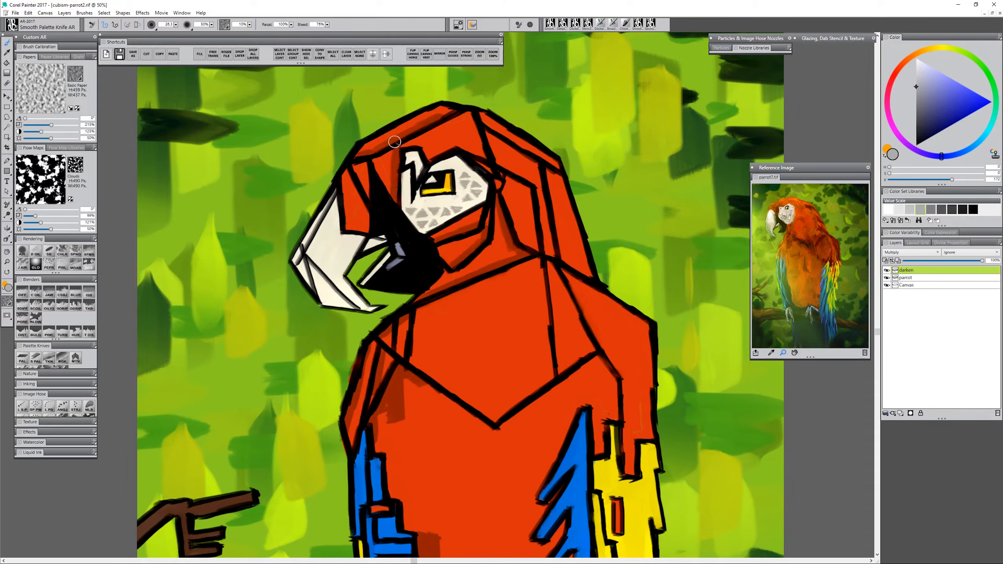
pyautogui.moveTo(355, 173); pyautogui.dragTo(364, 217)
pyautogui.moveTo(549, 266)
pyautogui.mouseDown()
pyautogui.moveTo(558, 353)
pyautogui.moveTo(611, 358)
pyautogui.moveTo(629, 475)
pyautogui.mouseUp()
pyautogui.moveTo(656, 423); pyautogui.dragTo(622, 220)
# Shade the blue and yellow feathers of the large wing with blocky mid-grey strokes
pyautogui.moveTo(542, 260)
pyautogui.mouseDown()
pyautogui.moveTo(513, 291)
pyautogui.moveTo(514, 327)
pyautogui.mouseUp()
pyautogui.moveTo(539, 301); pyautogui.dragTo(549, 412)
pyautogui.moveTo(565, 375); pyautogui.dragTo(563, 293)
pyautogui.moveTo(576, 343); pyautogui.dragTo(583, 437)
pyautogui.moveTo(583, 332); pyautogui.dragTo(601, 434)
pyautogui.moveTo(619, 310); pyautogui.dragTo(620, 374)
pyautogui.moveTo(618, 261); pyautogui.dragTo(619, 295)
pyautogui.moveTo(579, 277); pyautogui.dragTo(611, 279)
pyautogui.moveTo(603, 288); pyautogui.dragTo(604, 293)
# Add mid-grey shadow strokes to the tail feathers and both of the parrot's claws
pyautogui.moveTo(623, 441); pyautogui.dragTo(633, 455)
pyautogui.moveTo(633, 455)
pyautogui.mouseDown()
pyautogui.moveTo(606, 304)
pyautogui.moveTo(578, 460)
pyautogui.mouseUp()
pyautogui.moveTo(564, 408); pyautogui.dragTo(564, 438)
pyautogui.moveTo(410, 352); pyautogui.dragTo(411, 419)
pyautogui.moveTo(422, 394); pyautogui.dragTo(423, 409)
pyautogui.moveTo(363, 266); pyautogui.dragTo(363, 318)
pyautogui.moveTo(354, 261); pyautogui.dragTo(335, 314)
pyautogui.moveTo(478, 278); pyautogui.dragTo(461, 328)
pyautogui.moveTo(489, 277); pyautogui.dragTo(494, 342)
pyautogui.moveTo(507, 275); pyautogui.dragTo(518, 312)
# Shade the branch, the small wing's blue feathers and the beak with mid-grey strokes
pyautogui.moveTo(439, 279); pyautogui.dragTo(380, 311)
pyautogui.moveTo(374, 304)
pyautogui.mouseDown()
pyautogui.moveTo(403, 296)
pyautogui.moveTo(391, 284)
pyautogui.moveTo(401, 264)
pyautogui.mouseUp()
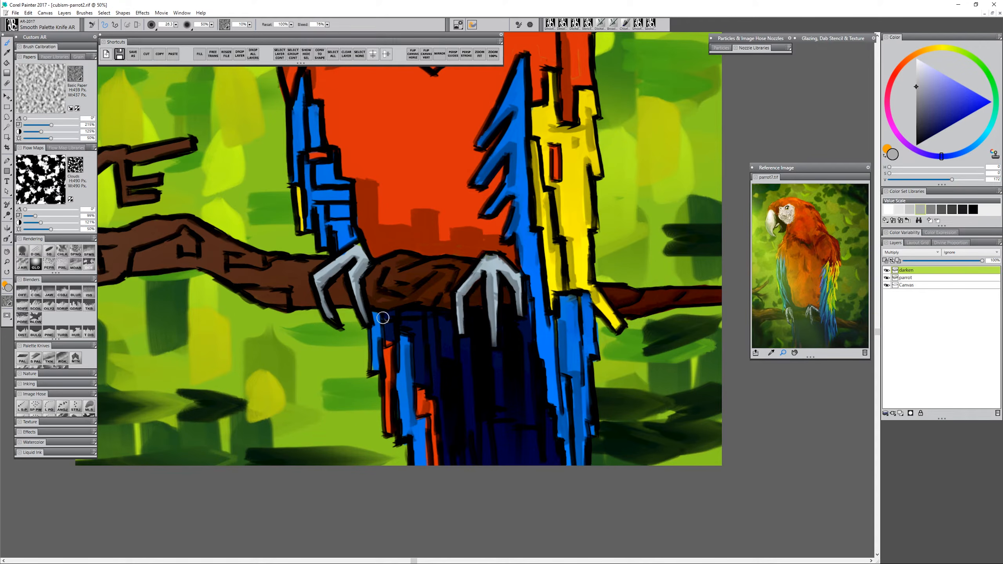
pyautogui.moveTo(342, 307); pyautogui.dragTo(618, 362)
pyautogui.moveTo(553, 352); pyautogui.dragTo(523, 331)
pyautogui.moveTo(465, 291); pyautogui.dragTo(470, 325)
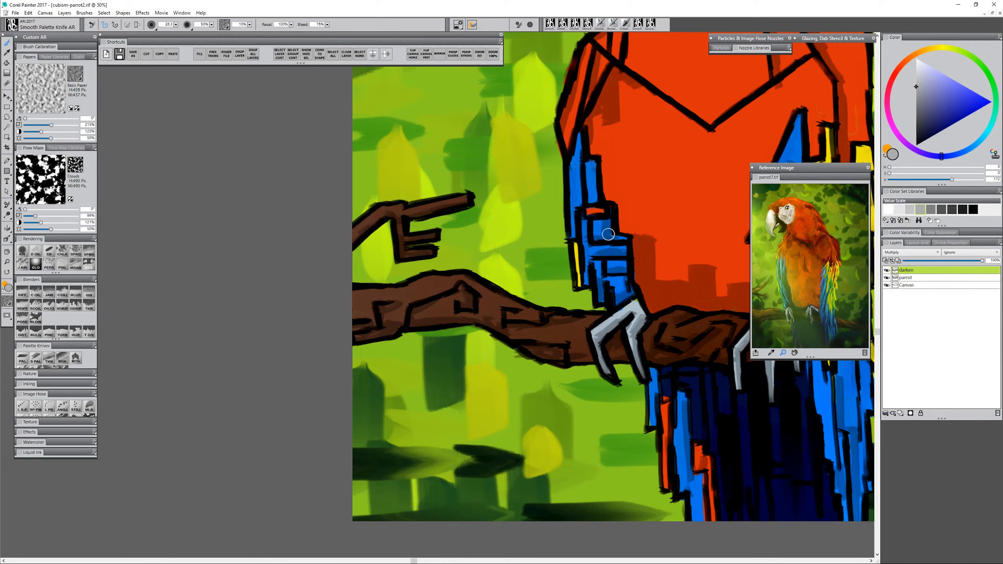
pyautogui.moveTo(577, 160); pyautogui.dragTo(576, 200)
pyautogui.moveTo(577, 212); pyautogui.dragTo(437, 381)
pyautogui.moveTo(656, 269); pyautogui.dragTo(686, 410)
pyautogui.keyDown('ctrl'); pyautogui.keyDown('alt'); pyautogui.click(556, 429); pyautogui.keyUp('alt'); pyautogui.keyUp('ctrl')
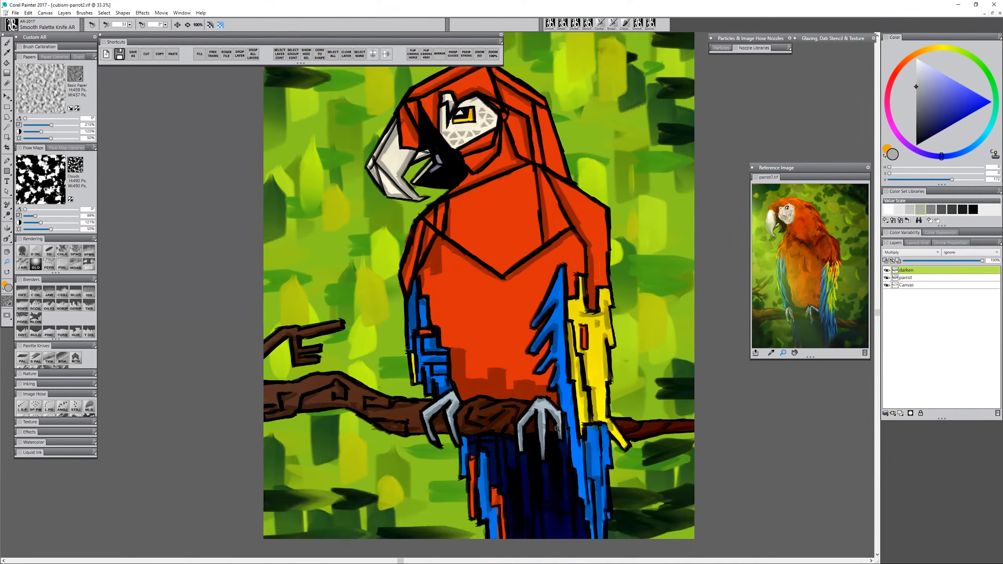
# Add a Screen layer named lighten above darken and paint red highlights along the top of the head
pyautogui.press('b')
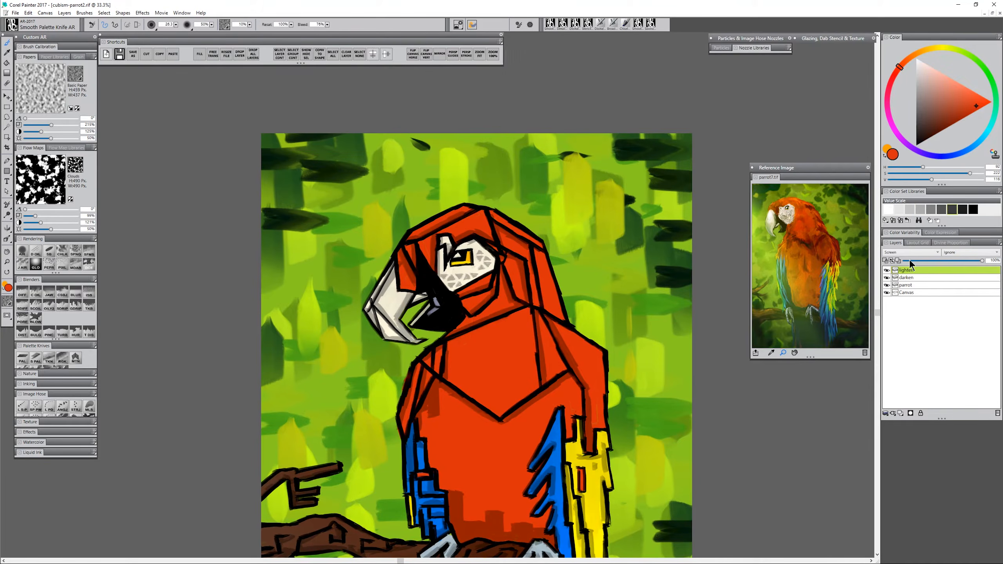
pyautogui.moveTo(450, 339)
pyautogui.mouseDown()
pyautogui.moveTo(584, 345)
pyautogui.moveTo(601, 372)
pyautogui.mouseUp()
pyautogui.moveTo(494, 214); pyautogui.dragTo(527, 233)
pyautogui.moveTo(458, 209); pyautogui.dragTo(417, 232)
pyautogui.moveTo(575, 395); pyautogui.dragTo(581, 225)
# Highlight the large wing's feathers with blue and yellow sampled from the parrot
pyautogui.keyDown('alt'); pyautogui.click(561, 277); pyautogui.keyUp('alt')
pyautogui.moveTo(563, 249); pyautogui.dragTo(537, 296)
pyautogui.keyDown('alt'); pyautogui.click(598, 336); pyautogui.keyUp('alt')
pyautogui.moveTo(610, 393); pyautogui.dragTo(621, 408)
# Paint thin red highlights along the belly shadow's blocky edge and the chest lines with a smaller brush
pyautogui.keyDown('alt'); pyautogui.click(546, 380); pyautogui.keyUp('alt')
pyautogui.press('[')
pyautogui.moveTo(540, 375); pyautogui.dragTo(525, 395)
pyautogui.keyDown('alt'); pyautogui.click(482, 316); pyautogui.keyUp('alt')
pyautogui.moveTo(449, 320); pyautogui.dragTo(550, 358)
pyautogui.moveTo(448, 219); pyautogui.dragTo(501, 253)
pyautogui.moveTo(585, 358); pyautogui.dragTo(585, 425)
pyautogui.moveTo(508, 320); pyautogui.dragTo(581, 279)
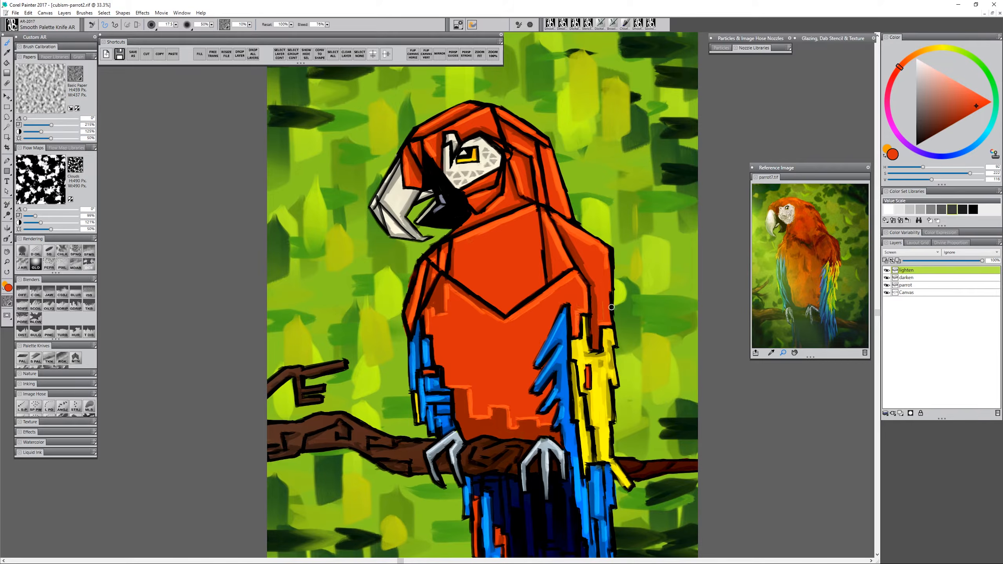
# Merge the lighten and darken layers into the parrot layer and draw a small black-outlined mark in front of the eye
pyautogui.keyDown('alt'); pyautogui.click(454, 225); pyautogui.keyUp('alt')
pyautogui.keyDown('alt'); pyautogui.click(511, 250); pyautogui.keyUp('alt')
pyautogui.hotkey('ctrl', 'e')
pyautogui.keyDown('alt'); pyautogui.click(454, 209); pyautogui.keyUp('alt')
pyautogui.moveTo(435, 147); pyautogui.dragTo(439, 162)
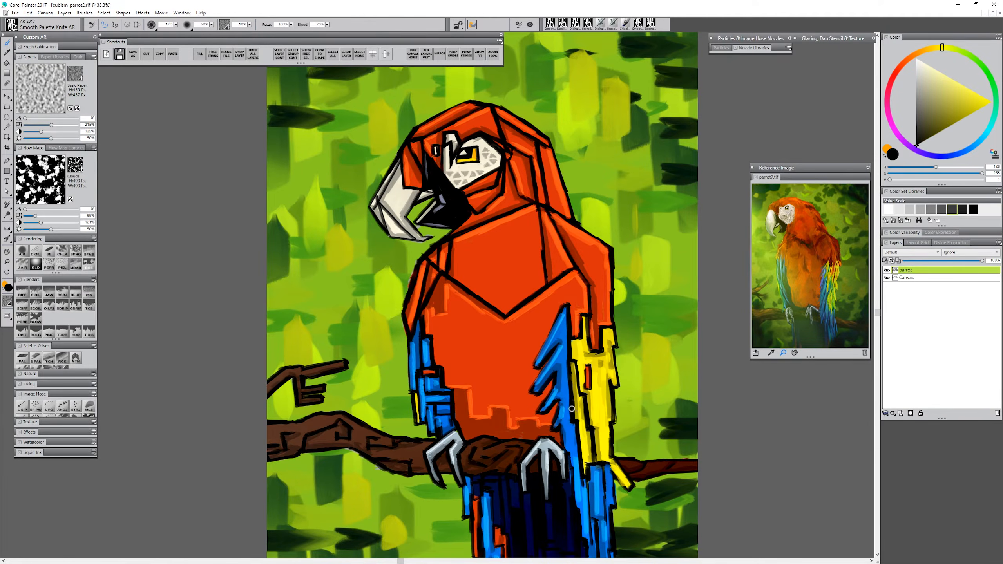
# Draw short black angular feather marks on the shoulder beside the large wing and across the upper chest
pyautogui.press('m')
pyautogui.keyDown('alt'); pyautogui.click(556, 435); pyautogui.keyUp('alt')
pyautogui.keyDown('alt'); pyautogui.click(556, 435); pyautogui.keyUp('alt')
pyautogui.click(572, 439)
pyautogui.click(571, 439)
pyautogui.press('b')
pyautogui.keyDown('alt'); pyautogui.click(556, 252); pyautogui.keyUp('alt')
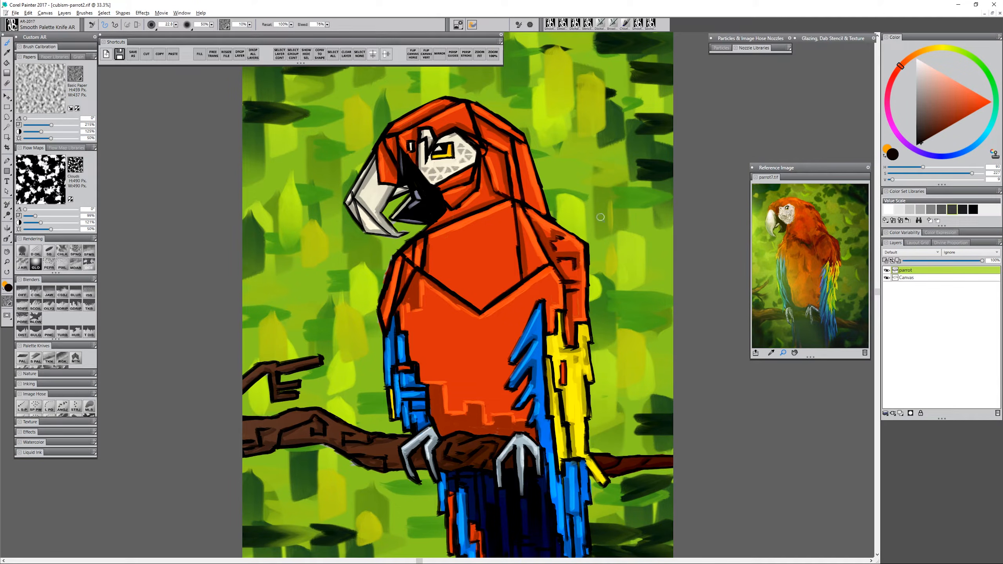
pyautogui.keyDown('alt'); pyautogui.click(473, 256); pyautogui.keyUp('alt')
# Add a loose blue feather on the belly side of the large wing and a black-outlined yellow one beyond its outer edge
pyautogui.keyDown('alt'); pyautogui.click(546, 327); pyautogui.keyUp('alt')
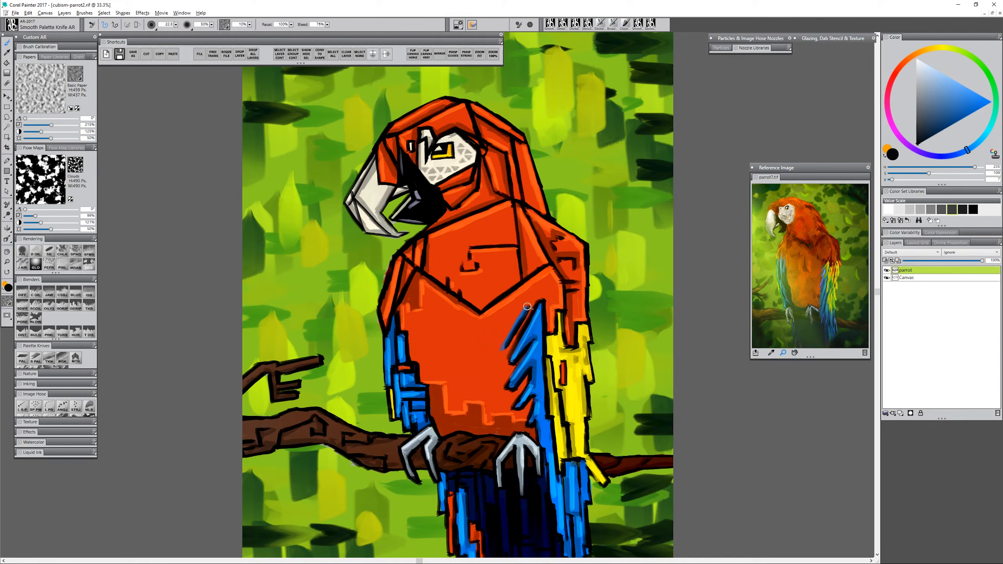
pyautogui.keyDown('alt'); pyautogui.click(598, 404); pyautogui.keyUp('alt')
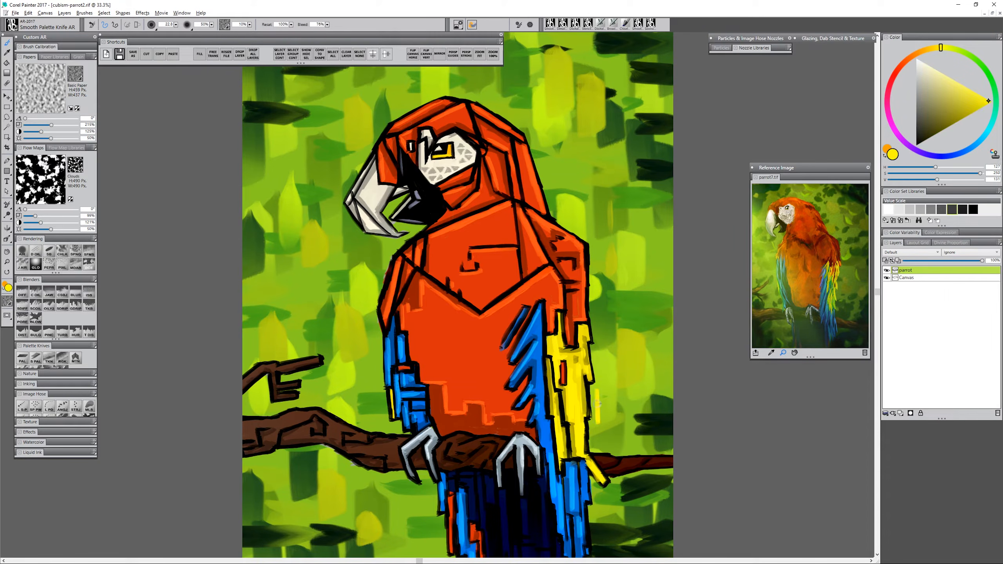
pyautogui.keyDown('alt'); pyautogui.click(597, 390); pyautogui.keyUp('alt')
pyautogui.moveTo(539, 448); pyautogui.dragTo(580, 378)
# Paint short brown highlight strokes along the branch with a sampled brown
pyautogui.keyDown('alt'); pyautogui.click(527, 386); pyautogui.keyUp('alt')
pyautogui.keyDown('alt'); pyautogui.click(494, 376); pyautogui.keyUp('alt')
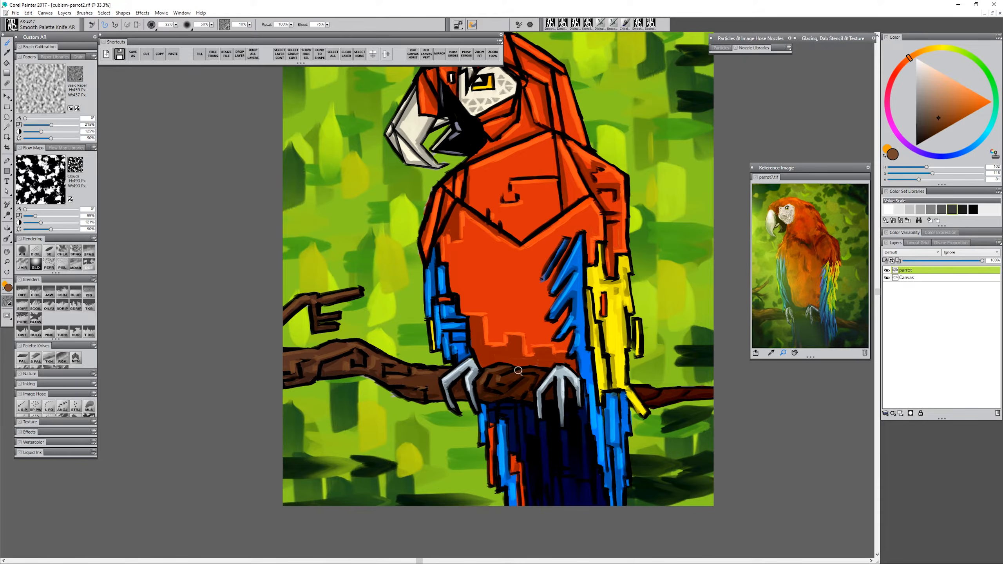
pyautogui.moveTo(518, 371); pyautogui.dragTo(388, 371)
pyautogui.moveTo(503, 393); pyautogui.dragTo(607, 441)
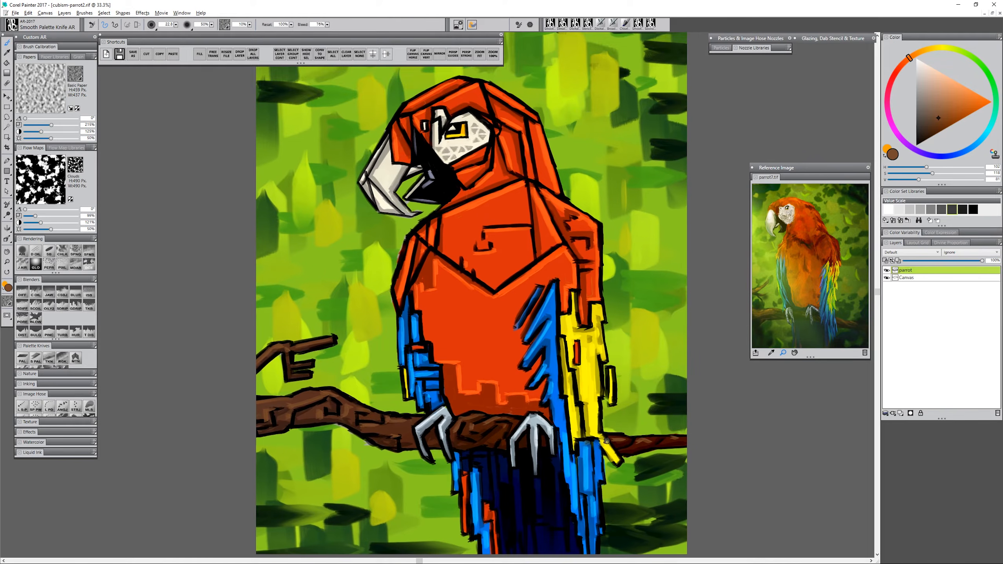
# Paint small rectangular marks in dark red, mid red and light orange across the belly shadow, belly and chest
pyautogui.keyDown('alt'); pyautogui.click(547, 409); pyautogui.keyUp('alt')
pyautogui.keyDown('alt'); pyautogui.click(632, 443); pyautogui.keyUp('alt')
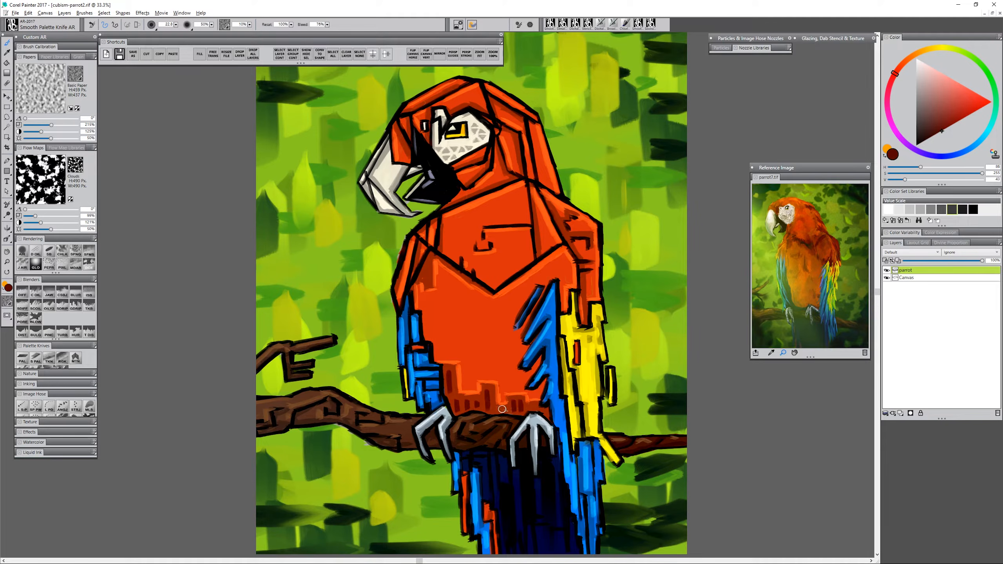
pyautogui.keyDown('alt'); pyautogui.click(435, 302); pyautogui.keyUp('alt')
pyautogui.moveTo(463, 331); pyautogui.dragTo(463, 310)
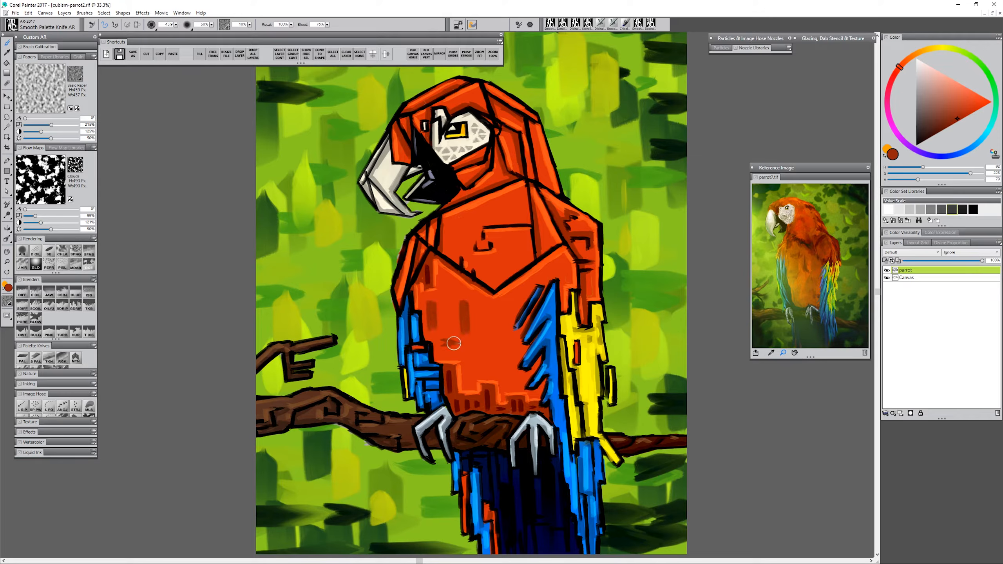
pyautogui.keyDown('alt'); pyautogui.click(492, 215); pyautogui.keyUp('alt')
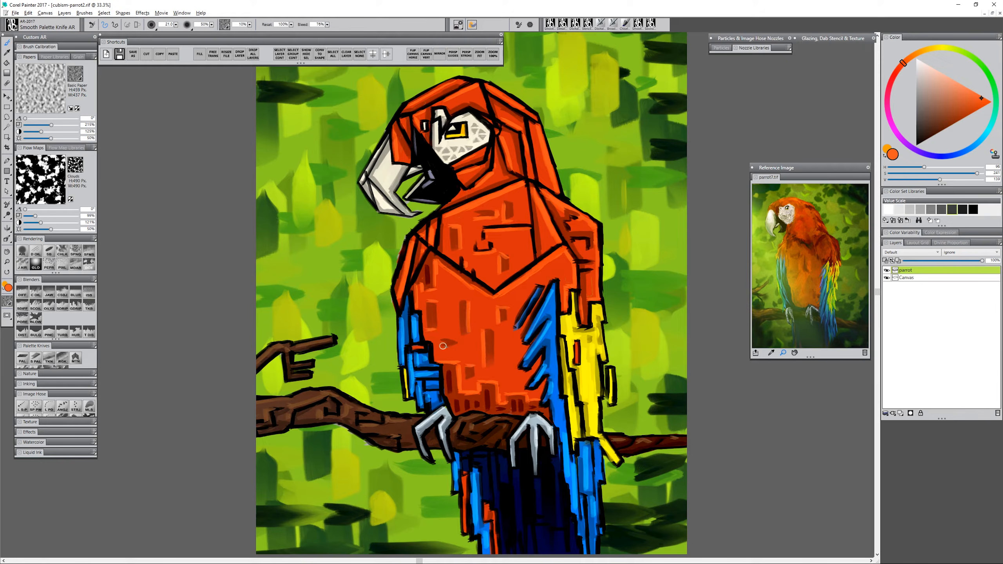
# Paint vertical navy-blue strokes over the dark central tail feathers below the claws
pyautogui.moveTo(637, 383); pyautogui.dragTo(616, 258)
pyautogui.keyDown('alt'); pyautogui.click(518, 419); pyautogui.keyUp('alt')
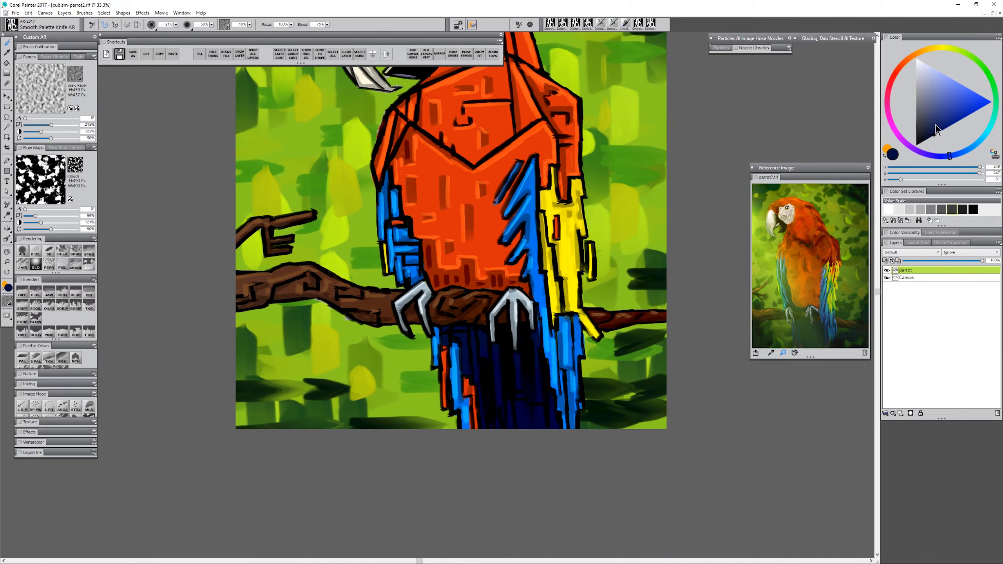
pyautogui.hotkey('ctrl', 'z')
pyautogui.moveTo(532, 298); pyautogui.dragTo(540, 423)
pyautogui.click(7, 262)
pyautogui.keyDown('alt'); pyautogui.click(425, 334); pyautogui.keyUp('alt')
pyautogui.moveTo(554, 381); pyautogui.dragTo(557, 431)
# Add a layer named tint between the canvas and the parrot layer and set its composite method to Multiply
pyautogui.keyDown('ctrl'); pyautogui.click(591, 394); pyautogui.keyUp('ctrl')
pyautogui.keyDown('ctrl'); pyautogui.click(592, 393); pyautogui.keyUp('ctrl')
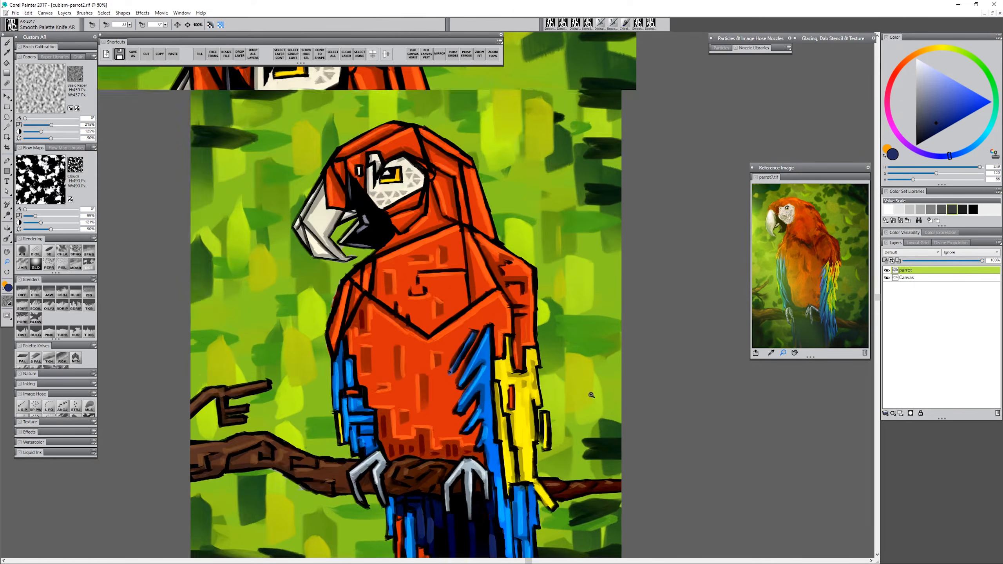
pyautogui.click(909, 277)
pyautogui.click(900, 413)
pyautogui.doubleClick(908, 278)
pyautogui.write('tint')
pyautogui.click(911, 252)
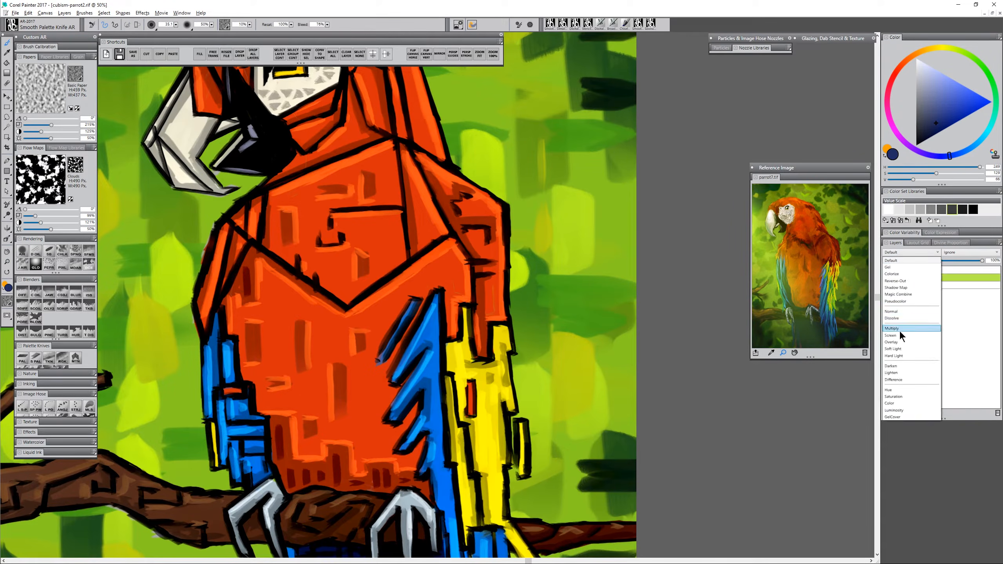
pyautogui.click(900, 332)
# Outline the leaf patches beside the large wing in mid-grey with a smaller brush, redoing the first stroke
pyautogui.click(931, 209)
pyautogui.moveTo(545, 275)
pyautogui.mouseDown()
pyautogui.moveTo(545, 300)
pyautogui.moveTo(635, 273)
pyautogui.moveTo(538, 287)
pyautogui.moveTo(634, 334)
pyautogui.mouseUp()
pyautogui.hotkey('ctrl', 'z')
pyautogui.press('[')
pyautogui.moveTo(552, 359)
pyautogui.mouseDown()
pyautogui.moveTo(594, 353)
pyautogui.moveTo(553, 425)
pyautogui.mouseUp()
pyautogui.moveTo(595, 340)
pyautogui.mouseDown()
pyautogui.moveTo(595, 370)
pyautogui.moveTo(561, 420)
pyautogui.mouseUp()
pyautogui.moveTo(569, 420); pyautogui.dragTo(558, 450)
pyautogui.moveTo(570, 437); pyautogui.dragTo(605, 438)
pyautogui.moveTo(602, 374); pyautogui.dragTo(634, 438)
pyautogui.moveTo(547, 372); pyautogui.dragTo(515, 362)
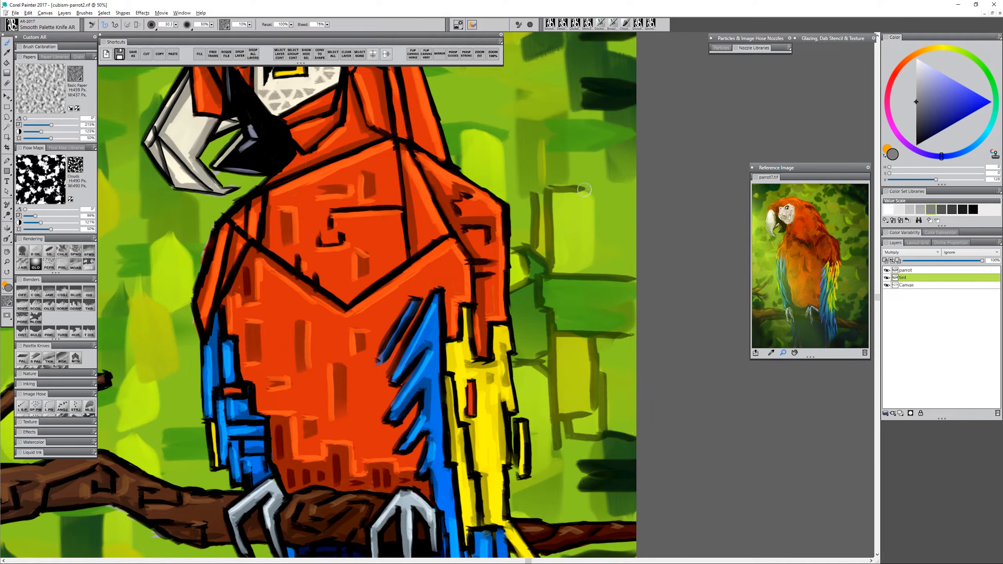
# Draw angular mid-grey outlines around the leaf patches beside the shoulder and lower in the background
pyautogui.moveTo(585, 189); pyautogui.dragTo(596, 270)
pyautogui.moveTo(543, 142); pyautogui.dragTo(543, 211)
pyautogui.moveTo(460, 131); pyautogui.dragTo(510, 132)
pyautogui.moveTo(561, 445); pyautogui.dragTo(563, 522)
pyautogui.moveTo(562, 557)
pyautogui.mouseDown()
pyautogui.moveTo(629, 460)
pyautogui.moveTo(784, 336)
pyautogui.mouseUp()
pyautogui.moveTo(389, 448); pyautogui.dragTo(521, 450)
pyautogui.moveTo(284, 308)
pyautogui.mouseDown()
pyautogui.moveTo(294, 346)
pyautogui.moveTo(425, 520)
pyautogui.mouseUp()
# Outline the leaf patches on the beak side and across the upper background in mid-grey
pyautogui.moveTo(539, 194); pyautogui.dragTo(542, 305)
pyautogui.moveTo(495, 199); pyautogui.dragTo(498, 277)
pyautogui.moveTo(455, 67); pyautogui.dragTo(491, 271)
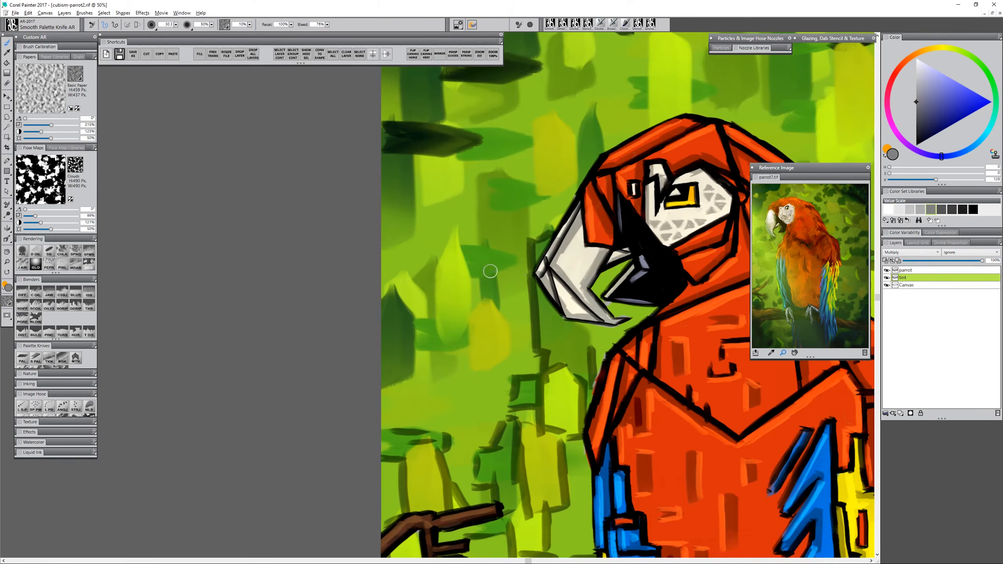
pyautogui.moveTo(484, 310); pyautogui.dragTo(504, 368)
pyautogui.moveTo(474, 158); pyautogui.dragTo(489, 330)
pyautogui.moveTo(587, 300); pyautogui.dragTo(589, 366)
pyautogui.moveTo(470, 395); pyautogui.dragTo(476, 458)
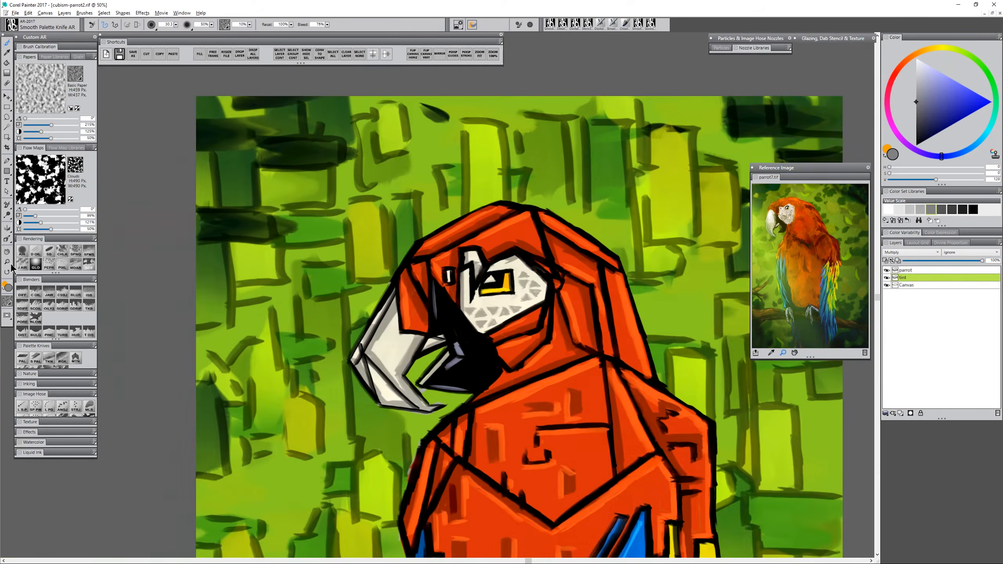
# Add a Screen layer above tint and brighten the leaf patches above the parrot's head with a sampled yellow-green
pyautogui.hotkey('ctrl', 'shift', 'n')
pyautogui.press('b')
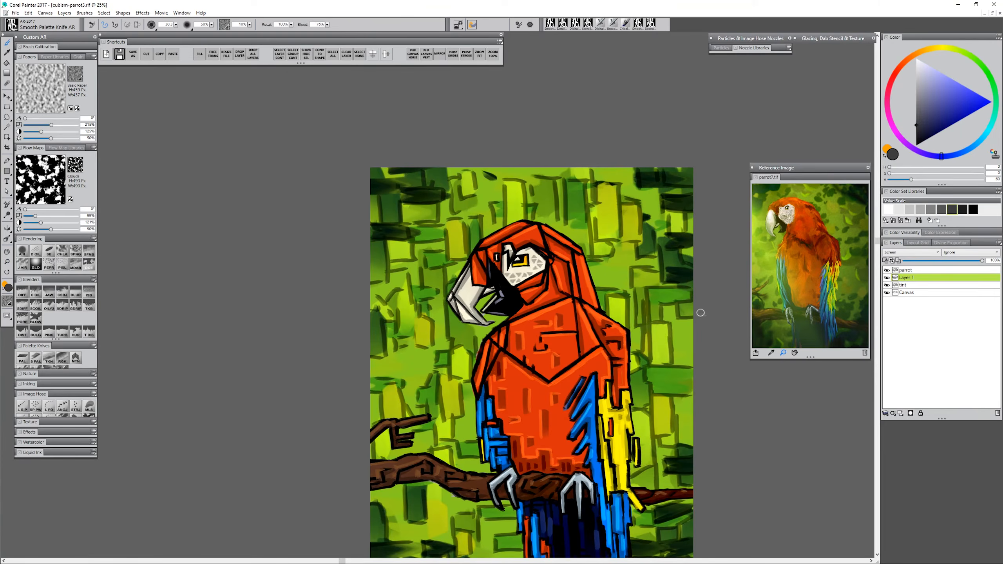
pyautogui.click(49, 358)
pyautogui.keyDown('alt'); pyautogui.click(610, 198); pyautogui.keyUp('alt')
pyautogui.keyDown('alt'); pyautogui.click(577, 192); pyautogui.keyUp('alt')
pyautogui.click(350, 25)
pyautogui.click(343, 107)
pyautogui.press('b')
pyautogui.keyDown('alt'); pyautogui.click(609, 190); pyautogui.keyUp('alt')
pyautogui.moveTo(597, 185); pyautogui.dragTo(597, 236)
pyautogui.moveTo(569, 184); pyautogui.dragTo(571, 228)
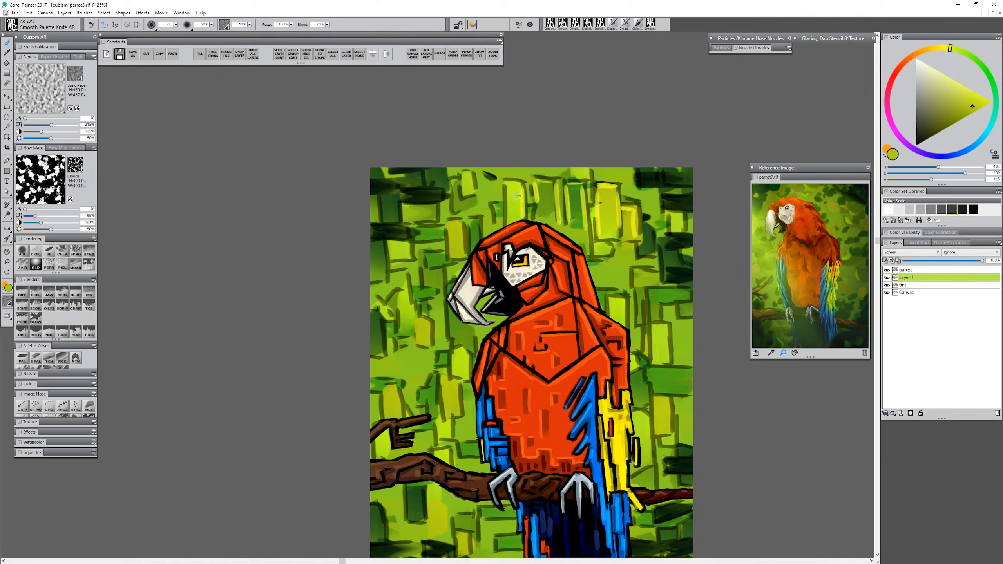
# Brighten the leaf patches across the upper background and down the large-wing side with yellow-green strokes on the Screen layer
pyautogui.moveTo(507, 186); pyautogui.dragTo(507, 216)
pyautogui.moveTo(403, 205); pyautogui.dragTo(435, 206)
pyautogui.moveTo(373, 189); pyautogui.dragTo(396, 190)
pyautogui.moveTo(658, 190); pyautogui.dragTo(657, 218)
pyautogui.moveTo(642, 174); pyautogui.dragTo(641, 215)
pyautogui.moveTo(674, 233); pyautogui.dragTo(675, 256)
pyautogui.moveTo(652, 370); pyautogui.dragTo(691, 370)
pyautogui.moveTo(670, 405); pyautogui.dragTo(669, 432)
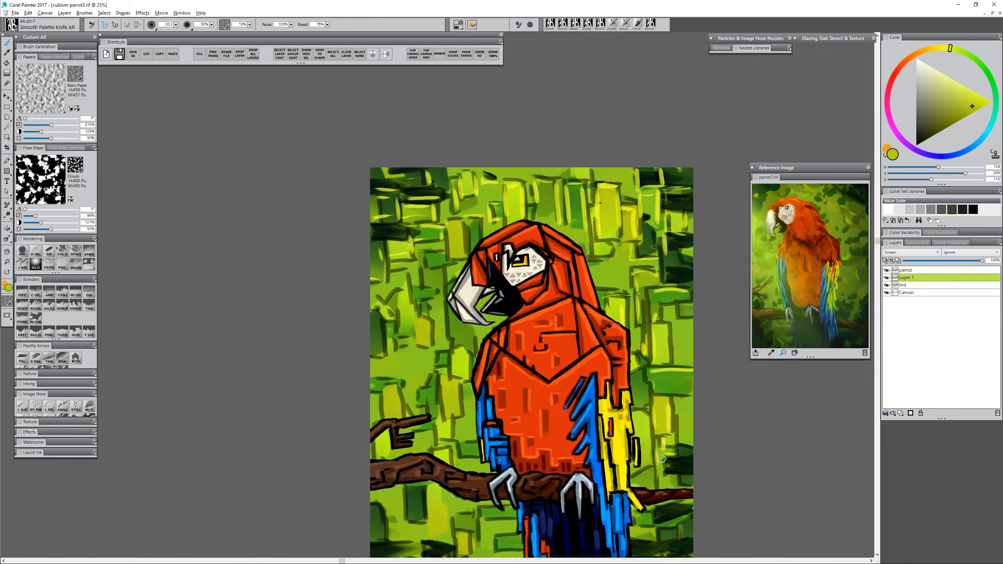
# Add yellow-green highlight strokes to leaf patches on the beak side and around the lower background
pyautogui.moveTo(593, 396); pyautogui.dragTo(577, 325)
pyautogui.moveTo(387, 314); pyautogui.dragTo(387, 343)
pyautogui.moveTo(422, 327); pyautogui.dragTo(422, 352)
pyautogui.moveTo(388, 416)
pyautogui.mouseDown()
pyautogui.moveTo(389, 449)
pyautogui.moveTo(411, 442)
pyautogui.mouseUp()
pyautogui.moveTo(441, 451); pyautogui.dragTo(498, 452)
pyautogui.moveTo(486, 484); pyautogui.dragTo(507, 484)
# Sample another background colour and add more highlight strokes to leaf patches below the branch, beside the beak and across the upper background
pyautogui.keyDown('alt'); pyautogui.click(648, 469); pyautogui.keyUp('alt')
pyautogui.moveTo(617, 465); pyautogui.dragTo(677, 474)
pyautogui.moveTo(389, 491); pyautogui.dragTo(427, 490)
pyautogui.moveTo(401, 421); pyautogui.dragTo(401, 452)
pyautogui.moveTo(447, 253); pyautogui.dragTo(445, 277)
pyautogui.moveTo(411, 284); pyautogui.dragTo(385, 287)
pyautogui.moveTo(585, 205); pyautogui.dragTo(635, 207)
pyautogui.moveTo(576, 182); pyautogui.dragTo(614, 184)
pyautogui.moveTo(543, 103); pyautogui.dragTo(545, 158)
pyautogui.moveTo(494, 111); pyautogui.dragTo(512, 111)
pyautogui.moveTo(380, 109); pyautogui.dragTo(406, 115)
pyautogui.moveTo(429, 424); pyautogui.dragTo(428, 464)
# Flip the canvas horizontally and dock the Reference Image panel beside the other collapsed palettes
pyautogui.click(412, 54)
pyautogui.moveTo(763, 170); pyautogui.dragTo(616, 39)
# Merge the tint and highlight layers into the Canvas and save the painting as cubism-parrot4.rif
pyautogui.click(908, 288)
pyautogui.hotkey('ctrl', 'e')
pyautogui.click(908, 280)
pyautogui.hotkey('ctrl', 'e')
pyautogui.click(133, 54)
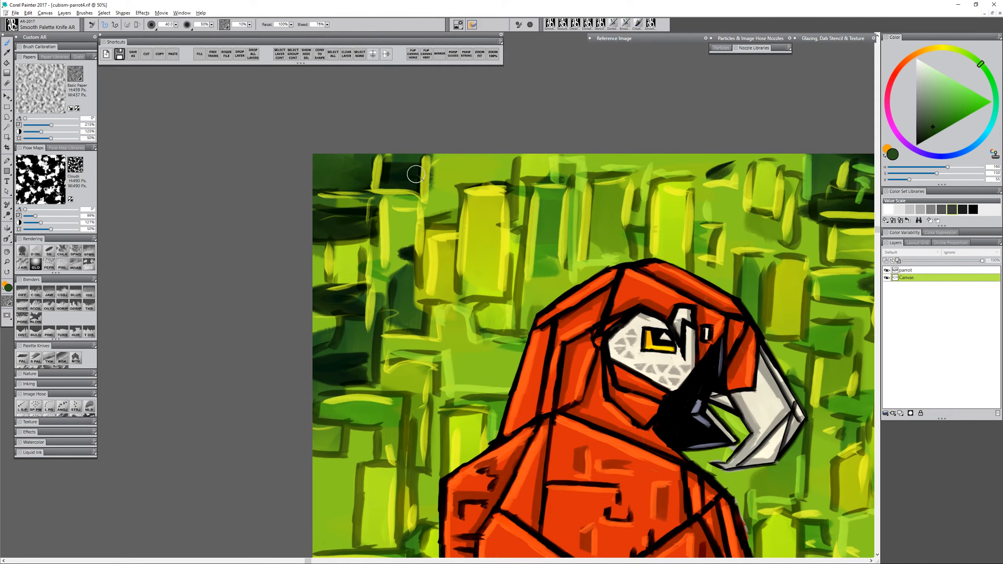
# Square up the dark leaf patches in the upper corner behind the parrot's head with sampled greens
pyautogui.keyDown('alt'); pyautogui.click(376, 171); pyautogui.keyUp('alt')
pyautogui.moveTo(428, 159); pyautogui.dragTo(425, 212)
pyautogui.moveTo(324, 194)
pyautogui.mouseDown()
pyautogui.moveTo(374, 193)
pyautogui.moveTo(387, 266)
pyautogui.mouseUp()
pyautogui.keyDown('alt'); pyautogui.click(409, 216); pyautogui.keyUp('alt')
pyautogui.moveTo(407, 233); pyautogui.dragTo(403, 327)
pyautogui.keyDown('alt'); pyautogui.click(396, 287); pyautogui.keyUp('alt')
pyautogui.keyDown('alt'); pyautogui.click(333, 284); pyautogui.keyUp('alt')
pyautogui.moveTo(325, 257)
pyautogui.mouseDown()
pyautogui.moveTo(318, 277)
pyautogui.moveTo(320, 250)
pyautogui.mouseUp()
pyautogui.keyDown('alt'); pyautogui.click(338, 211); pyautogui.keyUp('alt')
pyautogui.moveTo(338, 211)
pyautogui.mouseDown()
pyautogui.moveTo(363, 220)
pyautogui.moveTo(373, 202)
pyautogui.mouseUp()
# Rework the leaf patches lower along the canvas edge behind the head into solid blocks with sampled dark and light greens
pyautogui.keyDown('alt'); pyautogui.click(329, 204); pyautogui.keyUp('alt')
pyautogui.keyDown('alt'); pyautogui.click(344, 262); pyautogui.keyUp('alt')
pyautogui.moveTo(321, 276)
pyautogui.mouseDown()
pyautogui.moveTo(347, 250)
pyautogui.moveTo(365, 248)
pyautogui.moveTo(324, 247)
pyautogui.moveTo(364, 277)
pyautogui.mouseUp()
pyautogui.keyDown('alt'); pyautogui.click(336, 295); pyautogui.keyUp('alt')
pyautogui.moveTo(322, 289)
pyautogui.mouseDown()
pyautogui.moveTo(361, 289)
pyautogui.moveTo(343, 300)
pyautogui.moveTo(369, 320)
pyautogui.mouseUp()
pyautogui.keyDown('alt'); pyautogui.click(373, 284); pyautogui.keyUp('alt')
pyautogui.moveTo(365, 320); pyautogui.dragTo(319, 320)
pyautogui.keyDown('alt'); pyautogui.click(379, 277); pyautogui.keyUp('alt')
pyautogui.moveTo(379, 273); pyautogui.dragTo(380, 321)
pyautogui.keyDown('alt'); pyautogui.click(408, 296); pyautogui.keyUp('alt')
# Sharpen the edges of the bright leaf patches behind the parrot's head with sampled yellow and yellow-green
pyautogui.keyDown('alt'); pyautogui.click(432, 268); pyautogui.keyUp('alt')
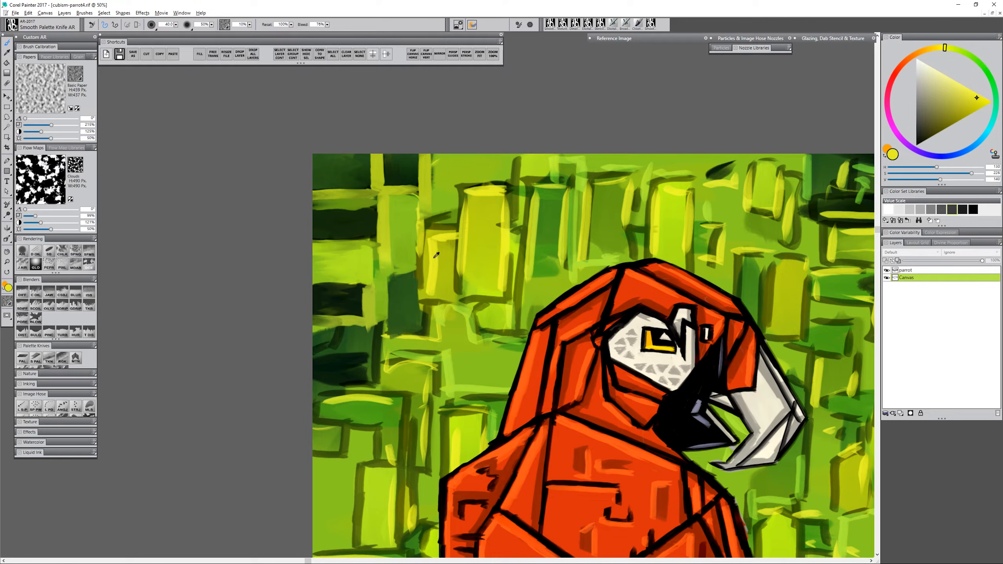
pyautogui.moveTo(427, 237); pyautogui.dragTo(421, 304)
pyautogui.keyDown('alt'); pyautogui.click(432, 296); pyautogui.keyUp('alt')
pyautogui.moveTo(433, 221); pyautogui.dragTo(456, 219)
pyautogui.moveTo(458, 182); pyautogui.dragTo(508, 182)
pyautogui.moveTo(453, 292); pyautogui.dragTo(554, 154)
pyautogui.keyDown('alt'); pyautogui.click(455, 221); pyautogui.keyUp('alt')
pyautogui.moveTo(427, 237); pyautogui.dragTo(470, 206)
# Square up the leaf patches directly above the parrot's head with sampled greens
pyautogui.keyDown('alt'); pyautogui.click(576, 162); pyautogui.keyUp('alt')
pyautogui.moveTo(565, 164)
pyautogui.mouseDown()
pyautogui.moveTo(622, 161)
pyautogui.moveTo(493, 191)
pyautogui.mouseUp()
pyautogui.moveTo(555, 91); pyautogui.dragTo(555, 170)
pyautogui.moveTo(747, 396)
pyautogui.mouseDown()
pyautogui.moveTo(641, 424)
pyautogui.moveTo(603, 537)
pyautogui.mouseUp()
pyautogui.hotkey('ctrl', '+')
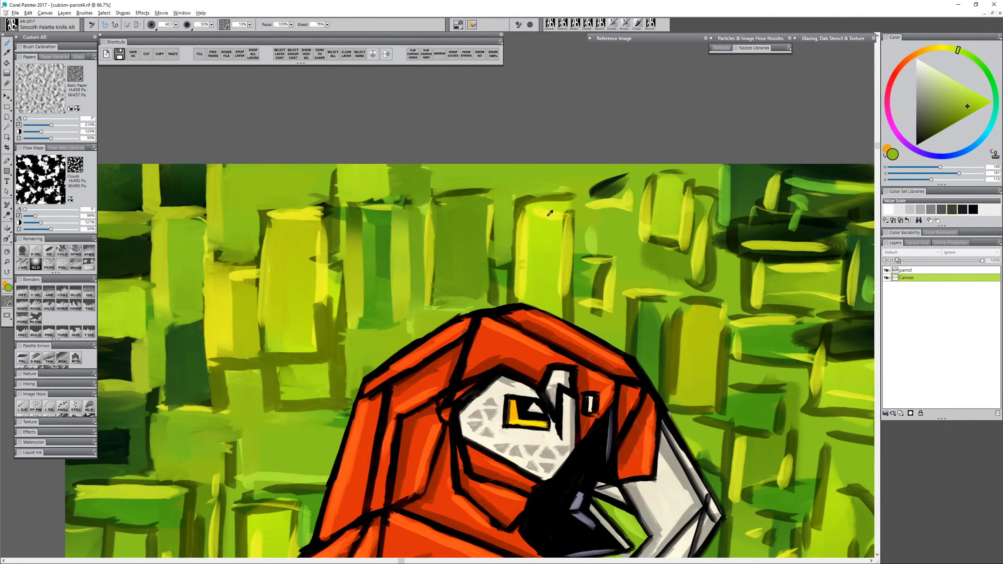
pyautogui.moveTo(572, 253); pyautogui.dragTo(585, 301)
pyautogui.keyDown('alt'); pyautogui.click(738, 211); pyautogui.keyUp('alt')
pyautogui.moveTo(739, 211); pyautogui.dragTo(519, 210)
pyautogui.moveTo(569, 198); pyautogui.dragTo(672, 197)
# Rework the leaf patches on the beak side into cleaner blocks with sampled greens
pyautogui.keyDown('alt'); pyautogui.click(662, 364); pyautogui.keyUp('alt')
pyautogui.moveTo(662, 364)
pyautogui.mouseDown()
pyautogui.moveTo(563, 250)
pyautogui.moveTo(560, 335)
pyautogui.mouseUp()
pyautogui.moveTo(422, 241); pyautogui.dragTo(493, 240)
pyautogui.moveTo(454, 356)
pyautogui.mouseDown()
pyautogui.moveTo(522, 235)
pyautogui.moveTo(478, 336)
pyautogui.mouseUp()
pyautogui.moveTo(478, 361); pyautogui.dragTo(520, 237)
pyautogui.keyDown('alt'); pyautogui.click(721, 210); pyautogui.keyUp('alt')
pyautogui.moveTo(711, 300); pyautogui.dragTo(530, 407)
pyautogui.moveTo(541, 483)
pyautogui.mouseDown()
pyautogui.moveTo(563, 373)
pyautogui.moveTo(711, 447)
pyautogui.mouseUp()
pyautogui.moveTo(593, 495); pyautogui.dragTo(554, 158)
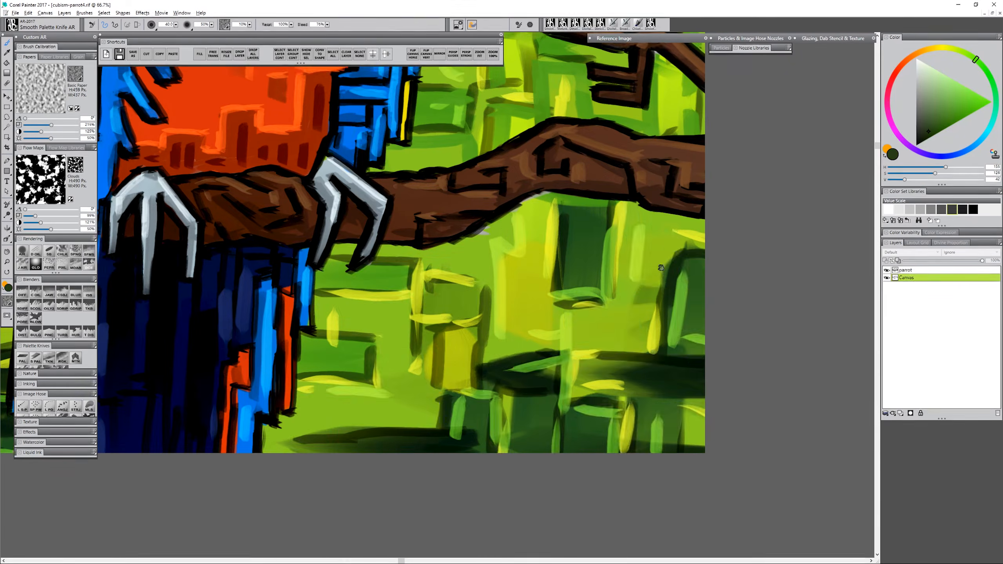
# Refine the leaf patches below the branch and beside the yellow wing feathers with sampled greens
pyautogui.moveTo(688, 395); pyautogui.dragTo(530, 415)
pyautogui.keyDown('alt'); pyautogui.click(454, 316); pyautogui.keyUp('alt')
pyautogui.moveTo(529, 268); pyautogui.dragTo(336, 292)
pyautogui.moveTo(237, 395); pyautogui.dragTo(535, 395)
pyautogui.keyDown('alt'); pyautogui.click(244, 165); pyautogui.keyUp('alt')
pyautogui.moveTo(244, 166)
pyautogui.mouseDown()
pyautogui.moveTo(476, 372)
pyautogui.moveTo(484, 403)
pyautogui.mouseUp()
pyautogui.moveTo(443, 391); pyautogui.dragTo(378, 399)
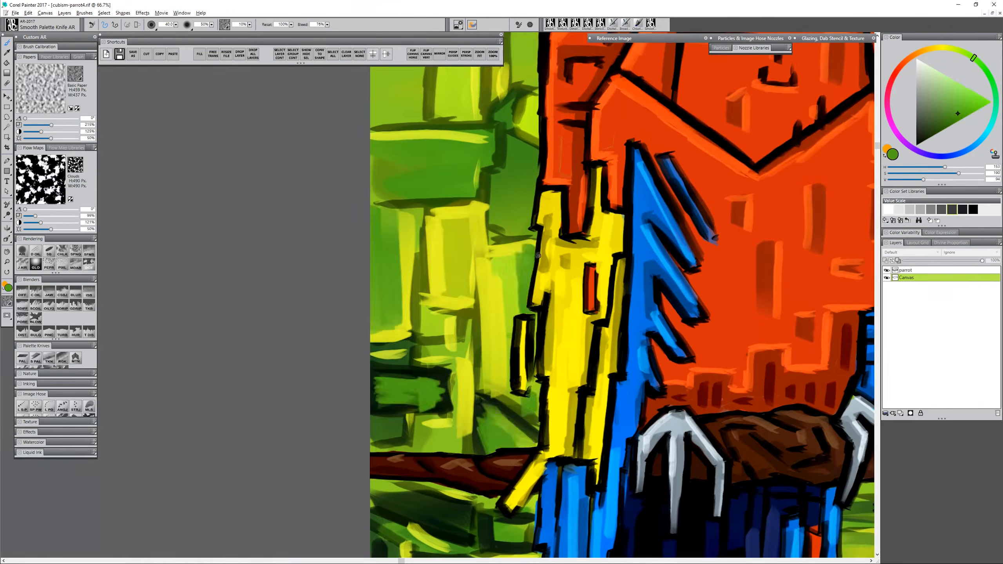
pyautogui.moveTo(385, 72); pyautogui.dragTo(401, 428)
pyautogui.keyDown('alt'); pyautogui.click(569, 534); pyautogui.keyUp('alt')
# Touch up the leaf patches below the branch on the beak side with a sampled yellow-green
pyautogui.hotkey('ctrl', '-')
pyautogui.hotkey('ctrl', '-')
pyautogui.hotkey('ctrl', '-')
pyautogui.hotkey('ctrl', '-')
pyautogui.hotkey('ctrl', '+')
pyautogui.hotkey('ctrl', '+')
pyautogui.moveTo(671, 514); pyautogui.dragTo(502, 296)
pyautogui.moveTo(596, 439); pyautogui.dragTo(593, 469)
pyautogui.keyDown('alt'); pyautogui.click(661, 412); pyautogui.keyUp('alt')
pyautogui.moveTo(658, 464); pyautogui.dragTo(717, 463)
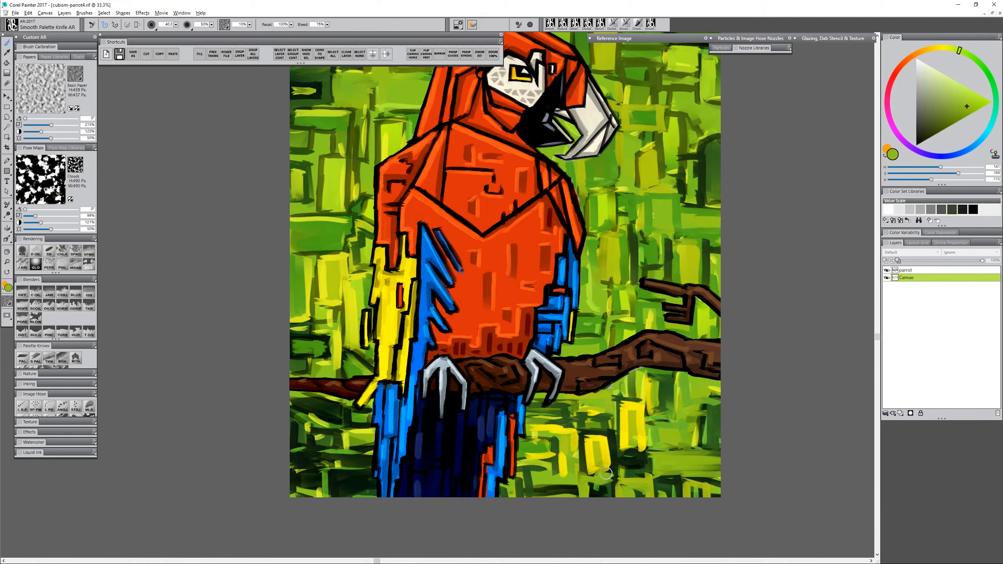
# Sample a colour from the lower background and add accent strokes to leaf patches around the parrot
pyautogui.keyDown('alt'); pyautogui.click(594, 484); pyautogui.keyUp('alt')
pyautogui.moveTo(593, 317); pyautogui.dragTo(616, 457)
pyautogui.moveTo(378, 170); pyautogui.dragTo(378, 211)
pyautogui.moveTo(694, 219); pyautogui.dragTo(693, 116)
pyautogui.moveTo(365, 526); pyautogui.dragTo(395, 520)
pyautogui.moveTo(533, 526); pyautogui.dragTo(586, 524)
pyautogui.moveTo(369, 510); pyautogui.dragTo(375, 529)
pyautogui.moveTo(319, 170); pyautogui.dragTo(334, 186)
pyautogui.moveTo(332, 178); pyautogui.dragTo(337, 309)
# Sample a near-black green and start outlining the leaf patches behind the parrot's head with a smaller brush
pyautogui.hotkey('ctrl', '-')
pyautogui.hotkey('ctrl', '-')
pyautogui.hotkey('ctrl', '+')
pyautogui.hotkey('ctrl', '+')
pyautogui.hotkey('ctrl', '+')
pyautogui.keyDown('alt'); pyautogui.click(411, 399); pyautogui.keyUp('alt')
pyautogui.moveTo(383, 262); pyautogui.dragTo(458, 260)
pyautogui.moveTo(465, 197)
pyautogui.mouseDown()
pyautogui.moveTo(503, 177)
pyautogui.moveTo(546, 404)
pyautogui.mouseUp()
pyautogui.moveTo(561, 144); pyautogui.dragTo(588, 174)
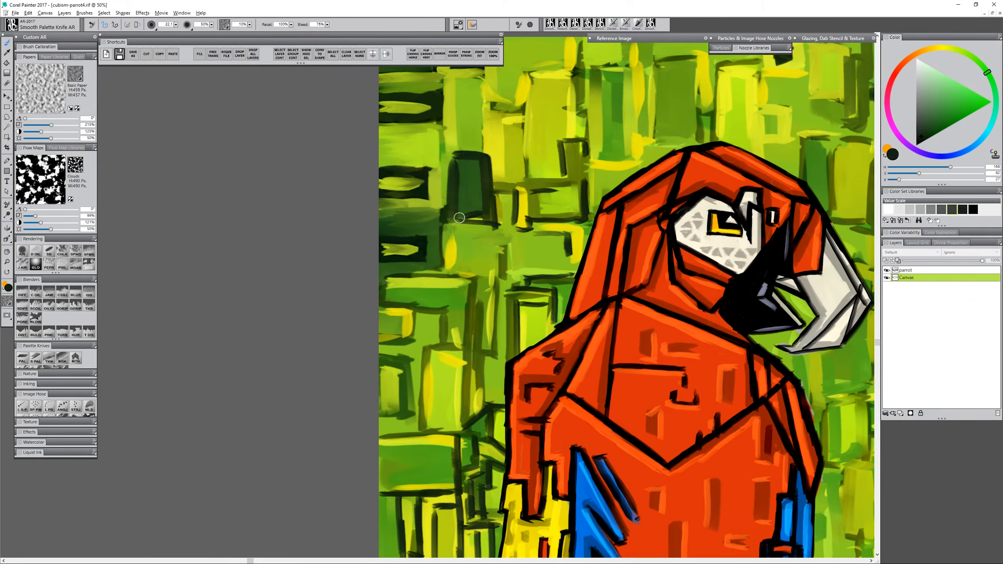
# Outline the leaf patches beside the shoulder and across the background above the head in near-black green
pyautogui.moveTo(422, 354); pyautogui.dragTo(418, 431)
pyautogui.moveTo(514, 237); pyautogui.dragTo(481, 387)
pyautogui.moveTo(403, 292); pyautogui.dragTo(408, 356)
pyautogui.moveTo(464, 196); pyautogui.dragTo(466, 238)
pyautogui.moveTo(671, 277); pyautogui.dragTo(466, 260)
pyautogui.moveTo(530, 180); pyautogui.dragTo(529, 229)
pyautogui.moveTo(577, 194); pyautogui.dragTo(579, 237)
pyautogui.moveTo(561, 277); pyautogui.dragTo(464, 231)
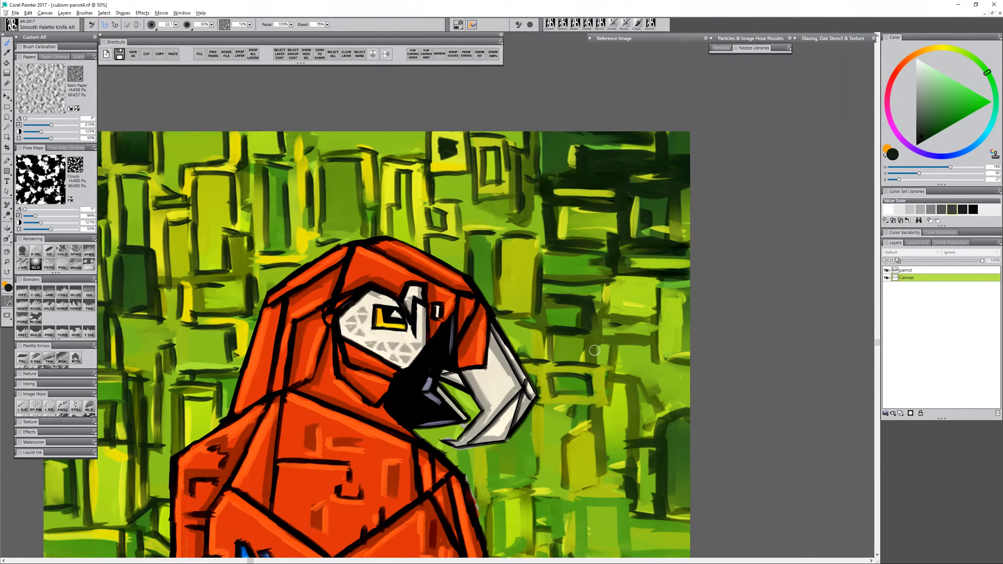
# Draw near-black green outlines around the leaf patches on the beak side and in the lower background
pyautogui.moveTo(617, 300); pyautogui.dragTo(620, 356)
pyautogui.moveTo(533, 415); pyautogui.dragTo(516, 235)
pyautogui.moveTo(525, 316); pyautogui.dragTo(521, 371)
pyautogui.moveTo(513, 474); pyautogui.dragTo(517, 526)
pyautogui.moveTo(648, 388); pyautogui.dragTo(648, 438)
pyautogui.hotkey('ctrl', '-')
pyautogui.hotkey('ctrl', '-')
pyautogui.moveTo(626, 322); pyautogui.dragTo(614, 208)
pyautogui.moveTo(557, 421); pyautogui.dragTo(573, 450)
pyautogui.moveTo(569, 423); pyautogui.dragTo(616, 392)
pyautogui.moveTo(517, 411); pyautogui.dragTo(482, 437)
# Fill leaf patches beside the beak, above the branch and behind the head with sampled greens, using a larger brush
pyautogui.keyDown('alt'); pyautogui.click(569, 203); pyautogui.keyUp('alt')
pyautogui.press(']')
pyautogui.moveTo(558, 201)
pyautogui.mouseDown()
pyautogui.moveTo(581, 203)
pyautogui.moveTo(552, 245)
pyautogui.moveTo(547, 287)
pyautogui.mouseUp()
pyautogui.keyDown('alt'); pyautogui.click(548, 273); pyautogui.keyUp('alt')
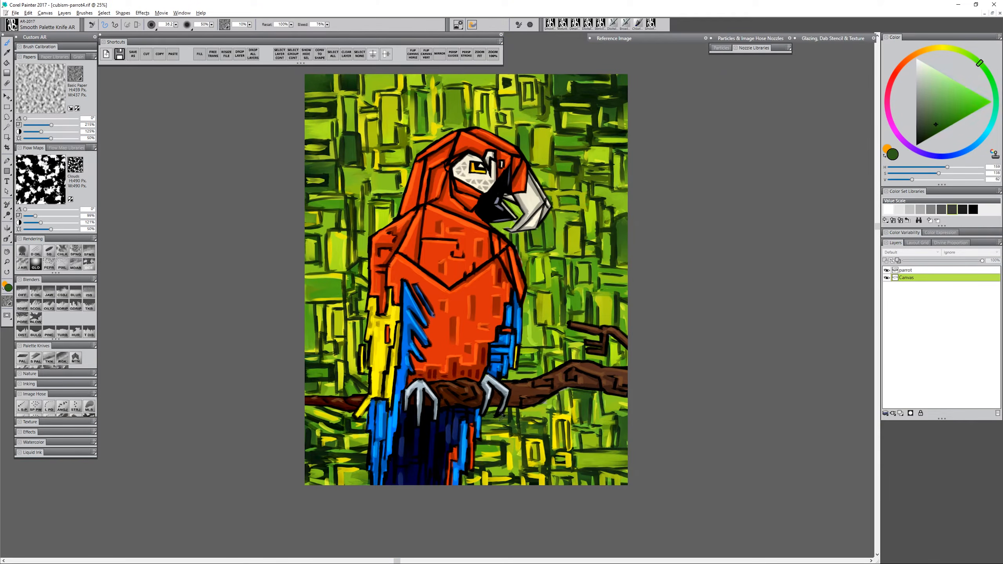
pyautogui.moveTo(530, 351); pyautogui.dragTo(542, 412)
pyautogui.moveTo(363, 199); pyautogui.dragTo(363, 225)
# Sample a green above the head and block in leaf patches at the upper and lower beak-side corners
pyautogui.keyDown('alt'); pyautogui.click(364, 136); pyautogui.keyUp('alt')
pyautogui.moveTo(590, 149); pyautogui.dragTo(613, 150)
pyautogui.moveTo(594, 521); pyautogui.dragTo(639, 521)
pyautogui.moveTo(612, 539); pyautogui.dragTo(632, 540)
# Fill selected leaf patches on the beak side with pale yellow highlights, using a larger brush
pyautogui.keyDown('alt'); pyautogui.click(608, 215); pyautogui.keyUp('alt')
pyautogui.press(']')
pyautogui.moveTo(600, 217); pyautogui.dragTo(620, 217)
pyautogui.moveTo(555, 197); pyautogui.dragTo(554, 220)
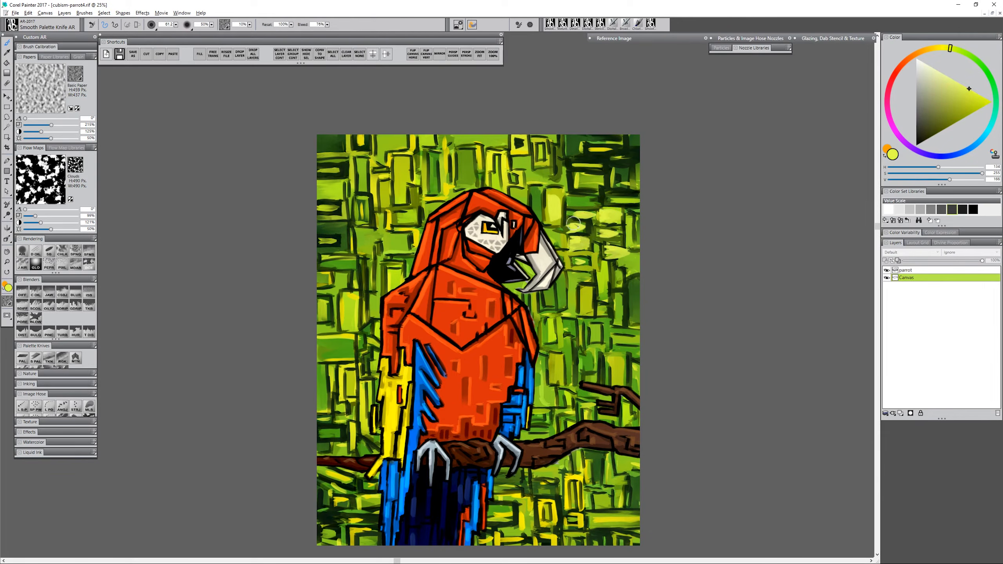
pyautogui.moveTo(575, 181); pyautogui.dragTo(601, 182)
pyautogui.moveTo(586, 288); pyautogui.dragTo(586, 313)
pyautogui.keyDown('alt'); pyautogui.click(629, 209); pyautogui.keyUp('alt')
pyautogui.moveTo(594, 221); pyautogui.dragTo(595, 268)
# Paint teal accents into leaf patches behind the shoulder and above the branch beside the small wing
pyautogui.keyDown('alt'); pyautogui.click(425, 369); pyautogui.keyUp('alt')
pyautogui.moveTo(335, 301); pyautogui.dragTo(324, 330)
pyautogui.keyDown('alt'); pyautogui.click(331, 318); pyautogui.keyUp('alt')
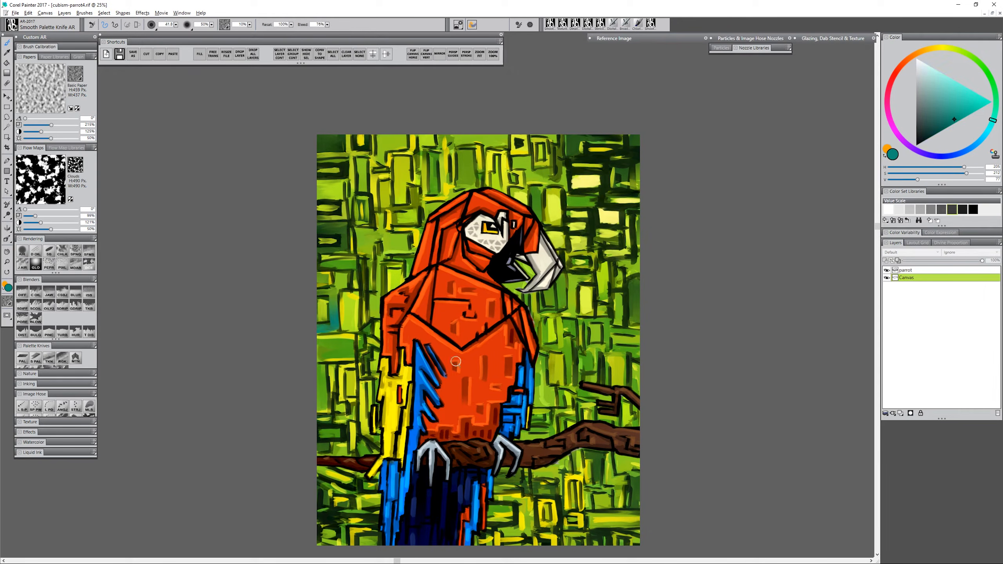
pyautogui.moveTo(534, 434); pyautogui.dragTo(566, 416)
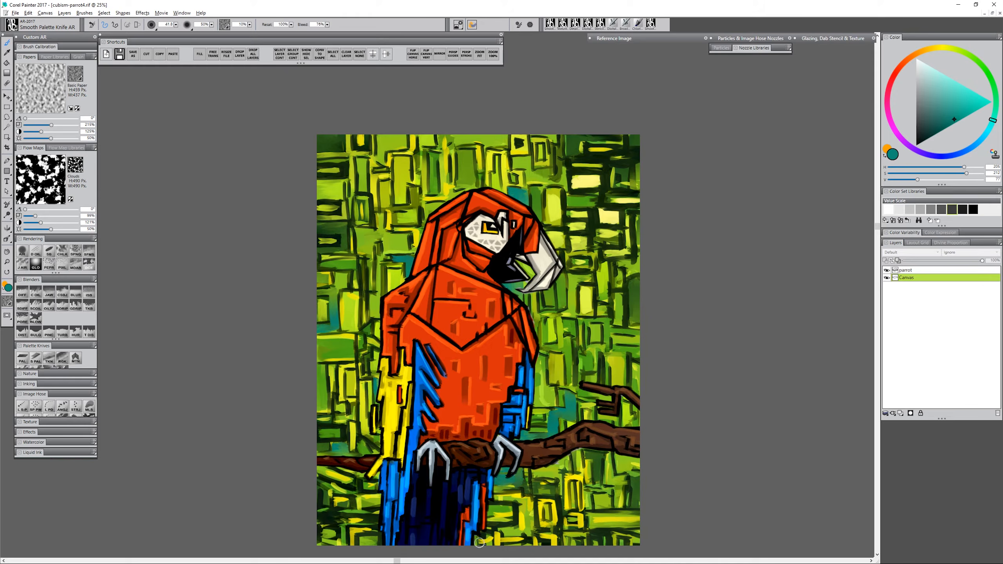
# Paint golden-brown accents into leaf patches beside the tail tip, the yellow wing, behind the head and at the beak-side edge
pyautogui.click(927, 49)
pyautogui.moveTo(479, 543); pyautogui.dragTo(488, 537)
pyautogui.moveTo(362, 383); pyautogui.dragTo(374, 447)
pyautogui.moveTo(380, 217)
pyautogui.mouseDown()
pyautogui.moveTo(365, 237)
pyautogui.moveTo(405, 237)
pyautogui.mouseUp()
pyautogui.moveTo(635, 167); pyautogui.dragTo(636, 187)
# Sample background colours and extend the golden-brown accents in leaf patches behind the head and in front of the beak
pyautogui.keyDown('alt'); pyautogui.click(382, 209); pyautogui.keyUp('alt')
pyautogui.moveTo(382, 211)
pyautogui.mouseDown()
pyautogui.moveTo(382, 228)
pyautogui.moveTo(407, 252)
pyautogui.mouseUp()
pyautogui.moveTo(349, 236); pyautogui.dragTo(349, 256)
pyautogui.moveTo(612, 260); pyautogui.dragTo(631, 259)
pyautogui.keyDown('alt'); pyautogui.click(446, 166); pyautogui.keyUp('alt')
pyautogui.moveTo(363, 234); pyautogui.dragTo(363, 249)
pyautogui.moveTo(630, 268); pyautogui.dragTo(639, 264)
pyautogui.moveTo(638, 185); pyautogui.dragTo(637, 172)
# Add red, yellow and white accents to selected leaf patches around the parrot, sampling the breast's red for the red ones
pyautogui.moveTo(324, 142); pyautogui.dragTo(336, 143)
pyautogui.keyDown('alt'); pyautogui.click(516, 195); pyautogui.keyUp('alt')
pyautogui.moveTo(465, 160); pyautogui.dragTo(465, 176)
pyautogui.keyDown('alt'); pyautogui.click(499, 373); pyautogui.keyUp('alt')
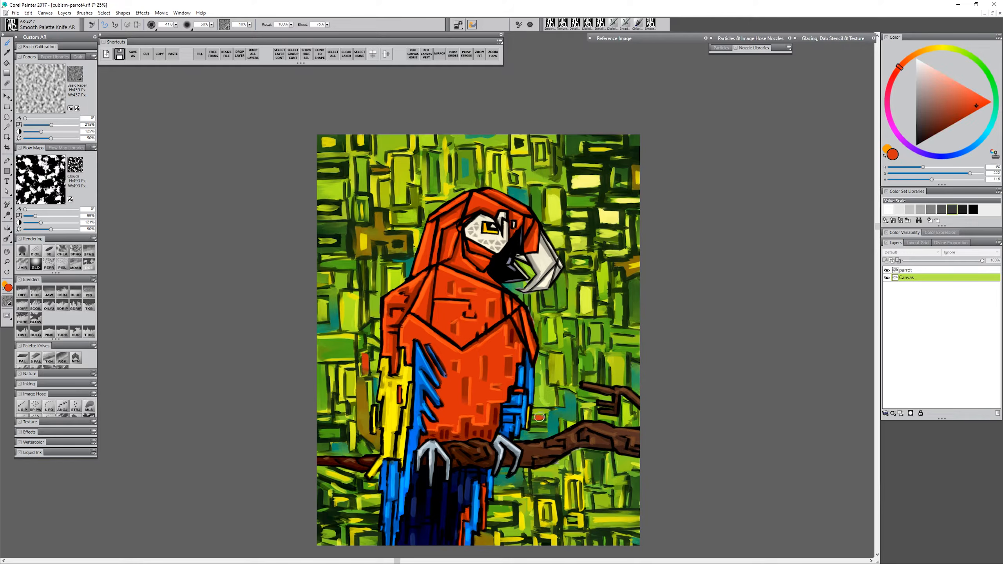
pyautogui.keyDown('alt'); pyautogui.click(632, 264); pyautogui.keyUp('alt')
pyautogui.moveTo(612, 261); pyautogui.dragTo(626, 259)
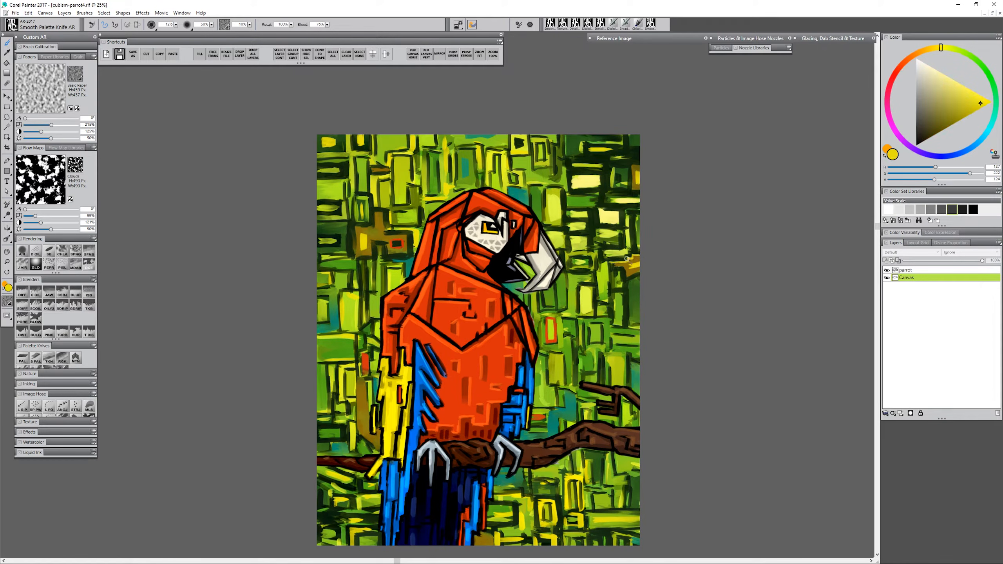
pyautogui.keyDown('alt'); pyautogui.click(608, 216); pyautogui.keyUp('alt')
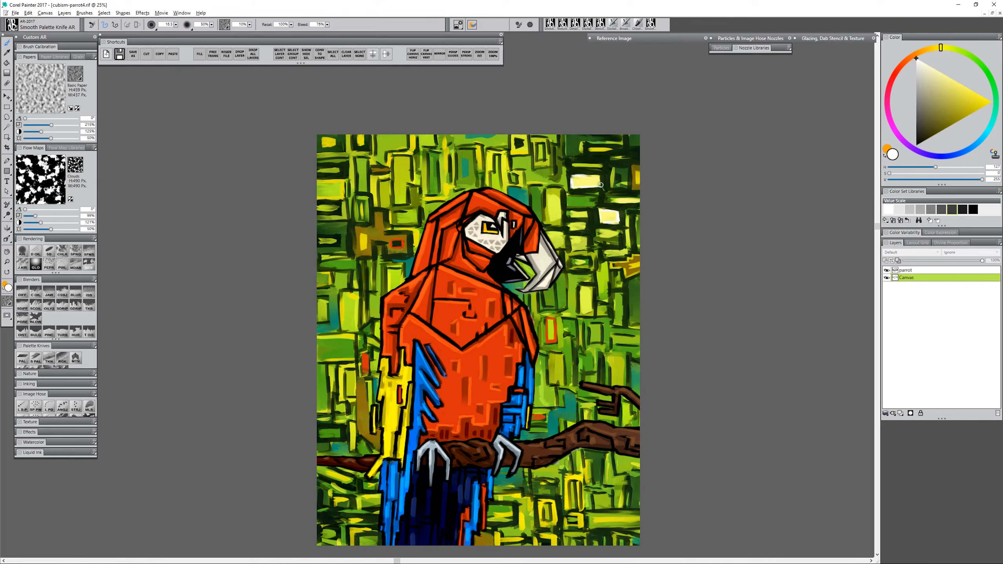
# Mirror the canvas horizontally and paint a sampled green into the leaf patches in front of the beak, using a larger brush
pyautogui.hotkey('shift', 'h')
pyautogui.hotkey('ctrl', '+')
pyautogui.keyDown('alt'); pyautogui.click(389, 265); pyautogui.keyUp('alt')
pyautogui.press(']')
pyautogui.moveTo(378, 261)
pyautogui.mouseDown()
pyautogui.moveTo(400, 272)
pyautogui.moveTo(403, 299)
pyautogui.moveTo(438, 305)
pyautogui.moveTo(391, 358)
pyautogui.mouseUp()
# Sample more colours near the beak and work broad strokes into the surrounding leaf patches with a much larger brush
pyautogui.keyDown('alt'); pyautogui.click(427, 295); pyautogui.keyUp('alt')
pyautogui.keyDown('alt'); pyautogui.click(428, 303); pyautogui.keyUp('alt')
pyautogui.keyDown('alt'); pyautogui.click(433, 302); pyautogui.keyUp('alt')
pyautogui.press(']')
pyautogui.press(']')
pyautogui.press(']')
pyautogui.moveTo(413, 327); pyautogui.dragTo(448, 326)
pyautogui.moveTo(395, 360); pyautogui.dragTo(395, 372)
pyautogui.moveTo(393, 292); pyautogui.dragTo(363, 248)
# Sample greens above the head and rework the leaf patches above the head and behind the neck and back
pyautogui.keyDown('alt'); pyautogui.click(474, 187); pyautogui.keyUp('alt')
pyautogui.keyDown('alt'); pyautogui.click(394, 138); pyautogui.keyUp('alt')
pyautogui.keyDown('alt'); pyautogui.click(609, 147); pyautogui.keyUp('alt')
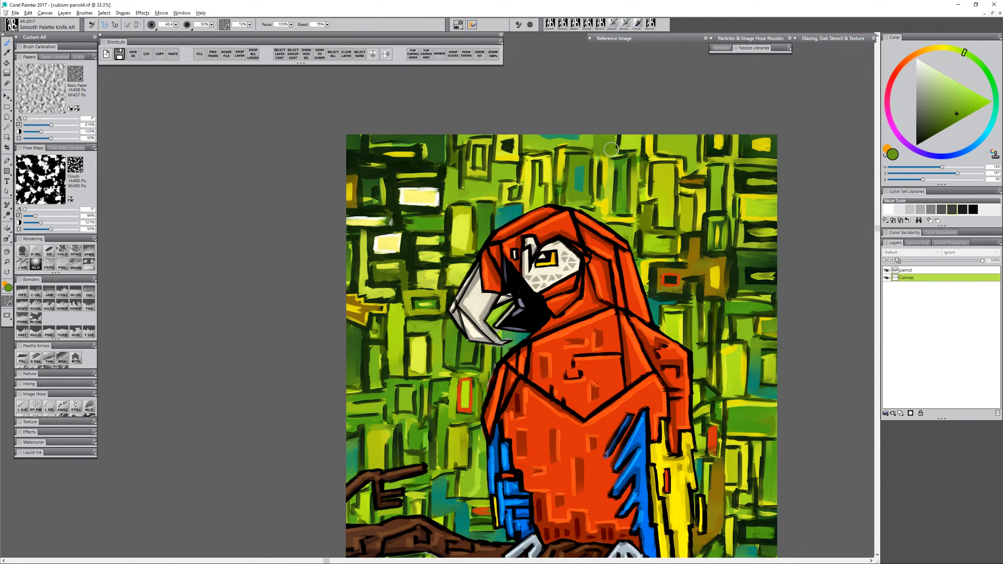
pyautogui.keyDown('alt'); pyautogui.click(592, 213); pyautogui.keyUp('alt')
pyautogui.moveTo(601, 178); pyautogui.dragTo(595, 216)
pyautogui.moveTo(644, 245); pyautogui.dragTo(652, 290)
pyautogui.moveTo(696, 296); pyautogui.dragTo(696, 369)
pyautogui.moveTo(736, 292); pyautogui.dragTo(772, 293)
pyautogui.moveTo(719, 419)
pyautogui.mouseDown()
pyautogui.moveTo(674, 338)
pyautogui.moveTo(770, 197)
pyautogui.mouseUp()
# Sample further colours and rework the leaf patches below the beak and in front of the shoulder
pyautogui.moveTo(437, 386); pyautogui.dragTo(467, 386)
pyautogui.keyDown('alt'); pyautogui.click(411, 407); pyautogui.keyUp('alt')
pyautogui.moveTo(408, 368); pyautogui.dragTo(409, 409)
pyautogui.keyDown('alt'); pyautogui.click(549, 415); pyautogui.keyUp('alt')
pyautogui.moveTo(547, 446)
pyautogui.mouseDown()
pyautogui.moveTo(591, 395)
pyautogui.moveTo(595, 441)
pyautogui.mouseUp()
pyautogui.keyDown('alt'); pyautogui.click(569, 447); pyautogui.keyUp('alt')
pyautogui.moveTo(513, 446); pyautogui.dragTo(537, 411)
pyautogui.moveTo(472, 439)
pyautogui.mouseDown()
pyautogui.moveTo(500, 439)
pyautogui.moveTo(496, 423)
pyautogui.mouseUp()
pyautogui.moveTo(490, 390); pyautogui.dragTo(502, 340)
pyautogui.moveTo(446, 385); pyautogui.dragTo(446, 354)
pyautogui.moveTo(407, 412); pyautogui.dragTo(407, 363)
pyautogui.moveTo(399, 435); pyautogui.dragTo(466, 435)
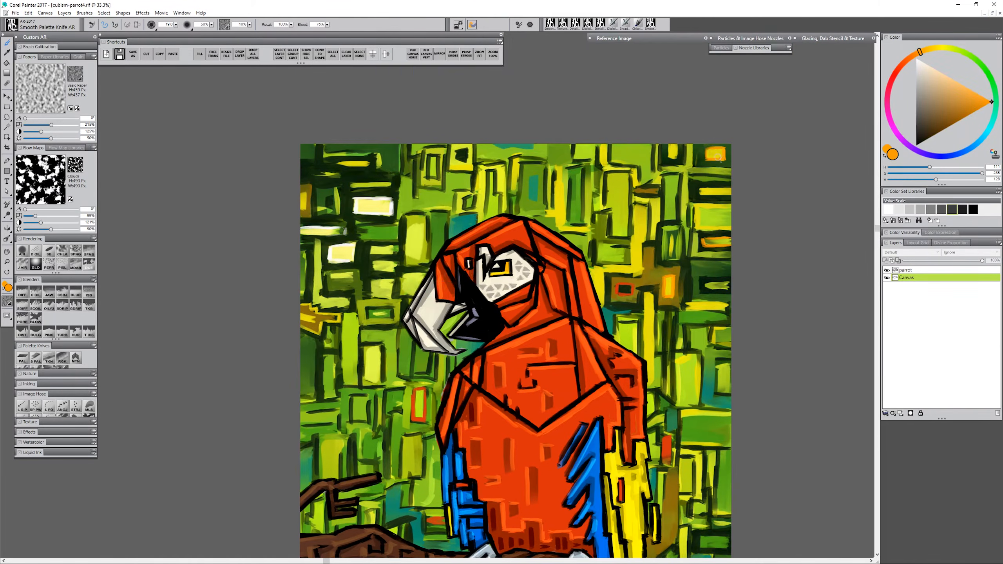
# Paint orange accents into leaf patches above the head and along the beak side of the background
pyautogui.moveTo(457, 149); pyautogui.dragTo(468, 162)
pyautogui.moveTo(341, 167); pyautogui.dragTo(365, 167)
pyautogui.moveTo(314, 245); pyautogui.dragTo(315, 308)
pyautogui.moveTo(366, 347); pyautogui.dragTo(380, 375)
pyautogui.moveTo(463, 319); pyautogui.dragTo(451, 262)
pyautogui.moveTo(426, 397); pyautogui.dragTo(427, 446)
# Sample background colours and add more strokes to the background around the head and back, varying the brush size
pyautogui.keyDown('alt'); pyautogui.click(547, 170); pyautogui.keyUp('alt')
pyautogui.moveTo(553, 175); pyautogui.dragTo(578, 228)
pyautogui.keyDown('alt'); pyautogui.click(420, 174); pyautogui.keyUp('alt')
pyautogui.moveTo(553, 356)
pyautogui.mouseDown()
pyautogui.moveTo(546, 269)
pyautogui.moveTo(527, 222)
pyautogui.mouseUp()
pyautogui.press(']')
pyautogui.moveTo(606, 458)
pyautogui.mouseDown()
pyautogui.moveTo(704, 461)
pyautogui.moveTo(688, 448)
pyautogui.mouseUp()
pyautogui.keyDown('alt'); pyautogui.click(648, 401); pyautogui.keyUp('alt')
pyautogui.press('[')
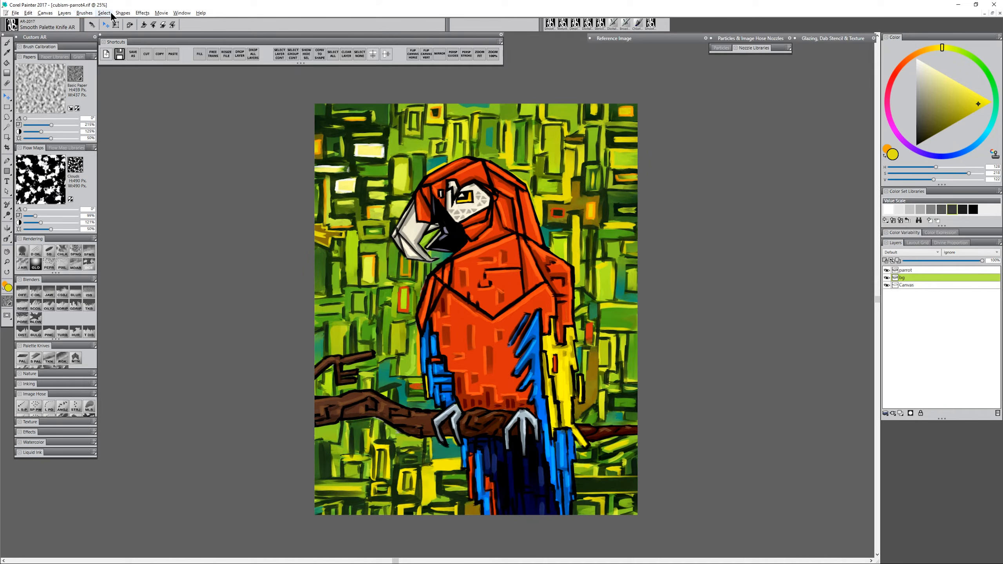
# Apply a perspective free transform to the bg layer, stretching its lower corners outward beyond the canvas
pyautogui.click(29, 13)
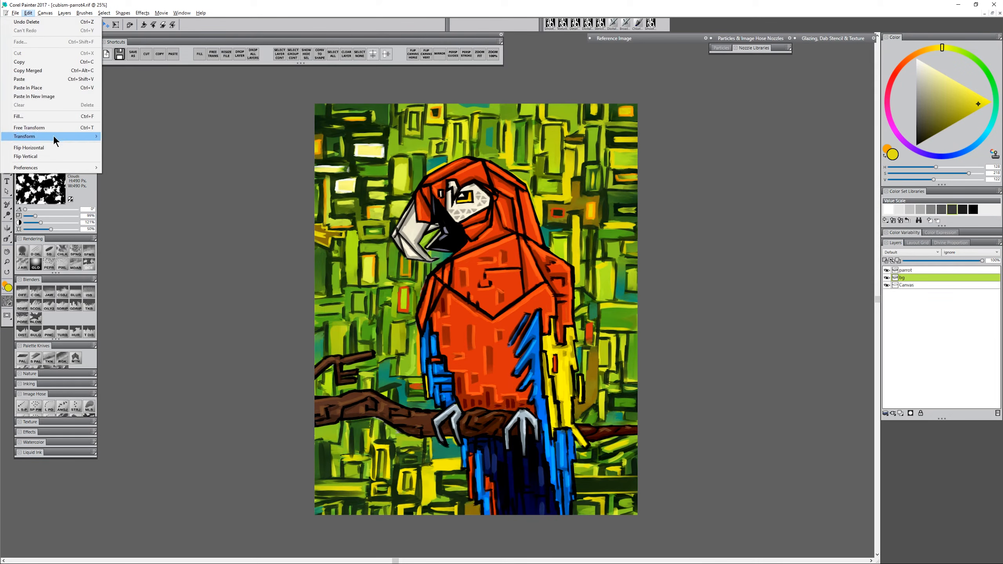
pyautogui.moveTo(57, 139)
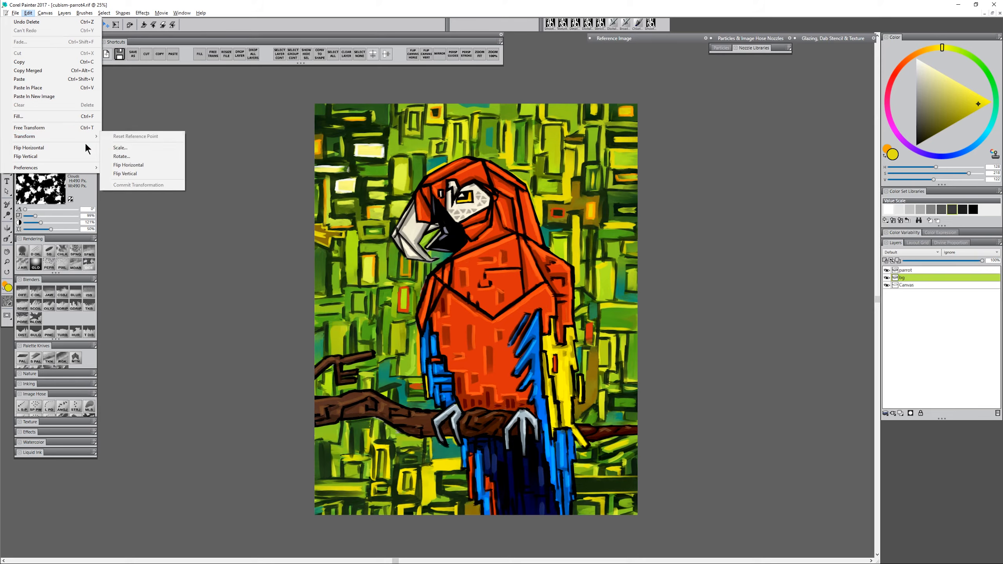
pyautogui.click(84, 130)
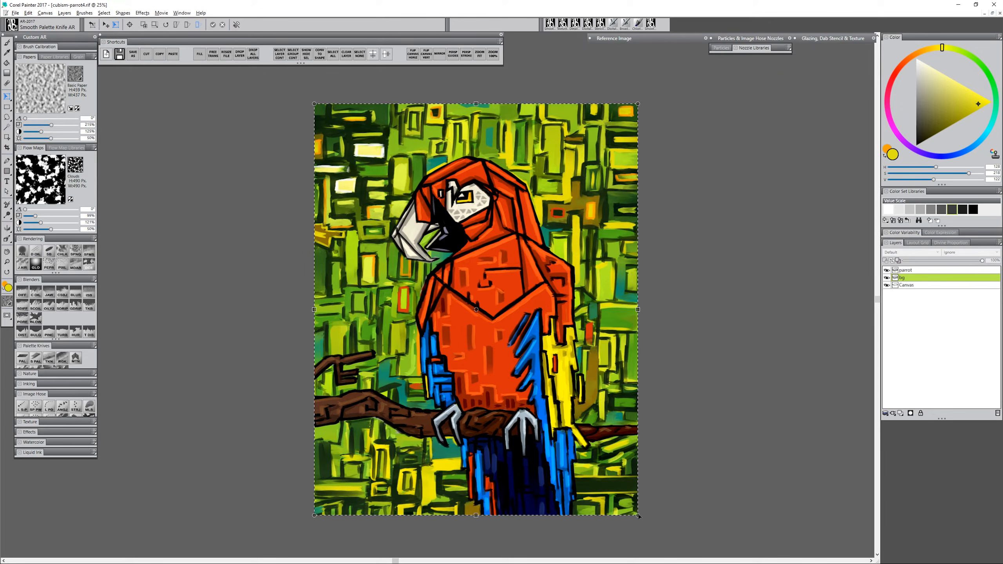
pyautogui.moveTo(639, 516)
pyautogui.mouseDown()
pyautogui.moveTo(683, 513)
pyautogui.moveTo(652, 517)
pyautogui.mouseUp()
pyautogui.moveTo(314, 516); pyautogui.dragTo(247, 525)
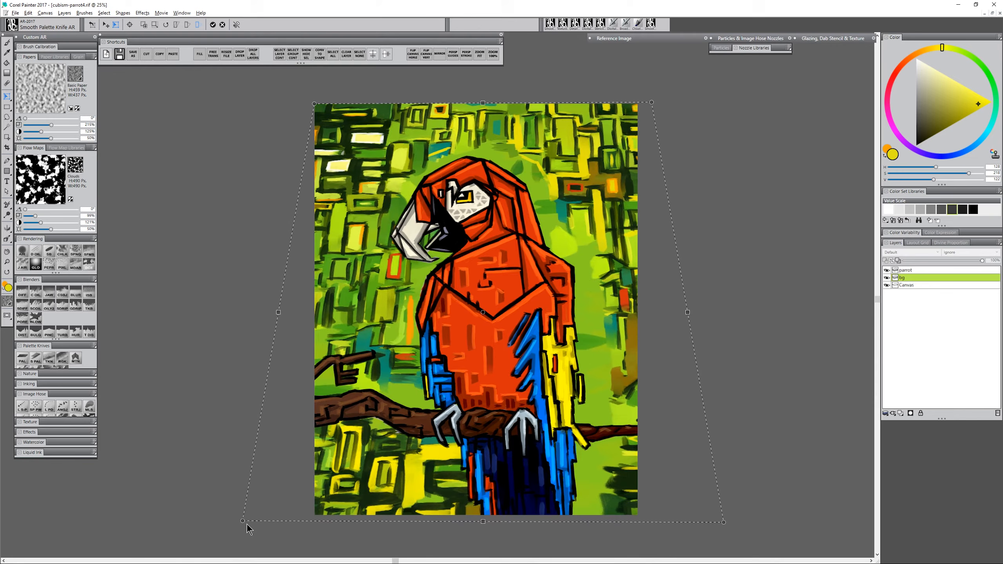
pyautogui.press('f')
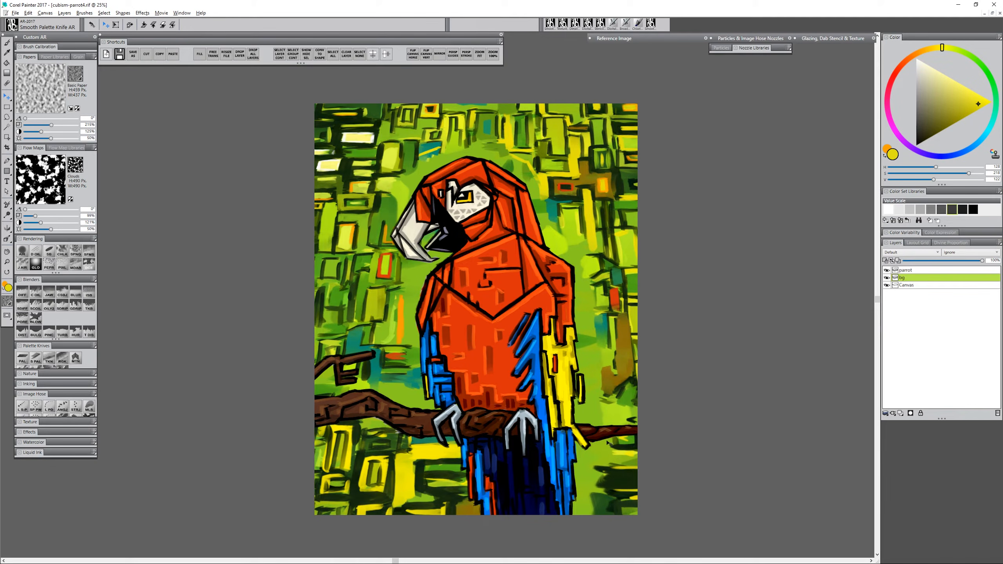
# Select the stacked bg layers and merge them down into the canvas
pyautogui.keyDown('alt'); pyautogui.click(510, 409); pyautogui.keyUp('alt')
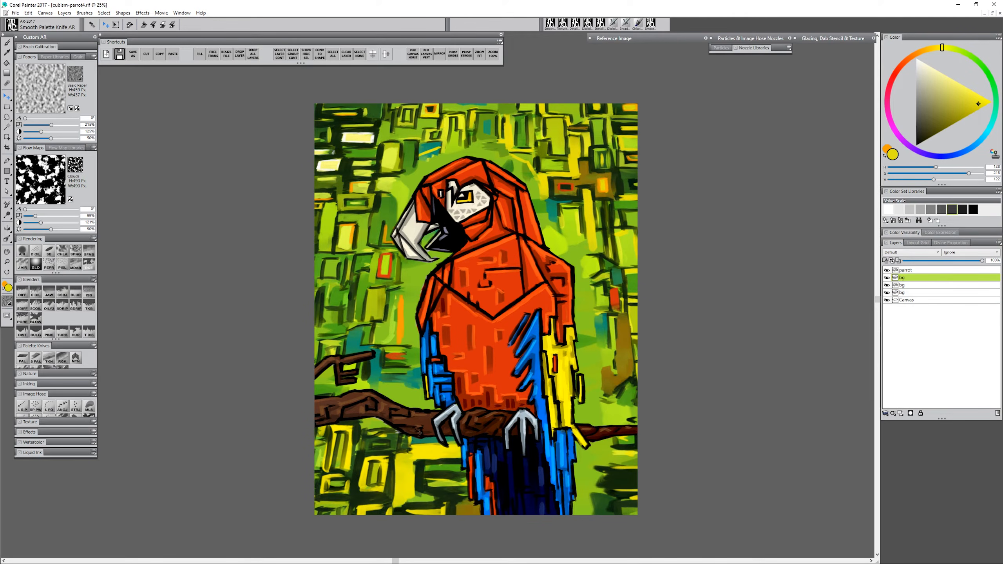
pyautogui.click(7, 262)
pyautogui.keyDown('alt'); pyautogui.click(487, 446); pyautogui.keyUp('alt')
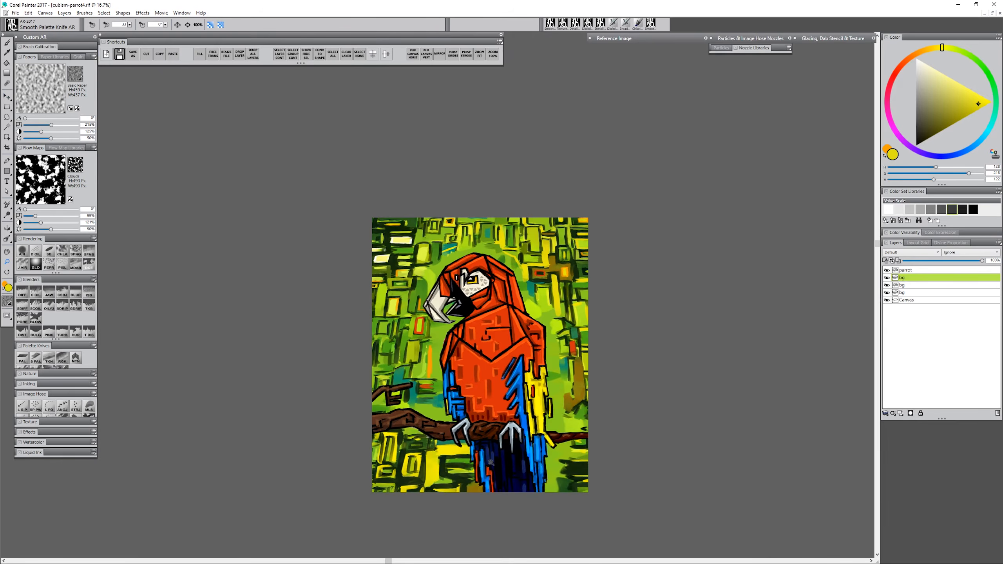
pyautogui.keyDown('alt'); pyautogui.click(490, 463); pyautogui.keyUp('alt')
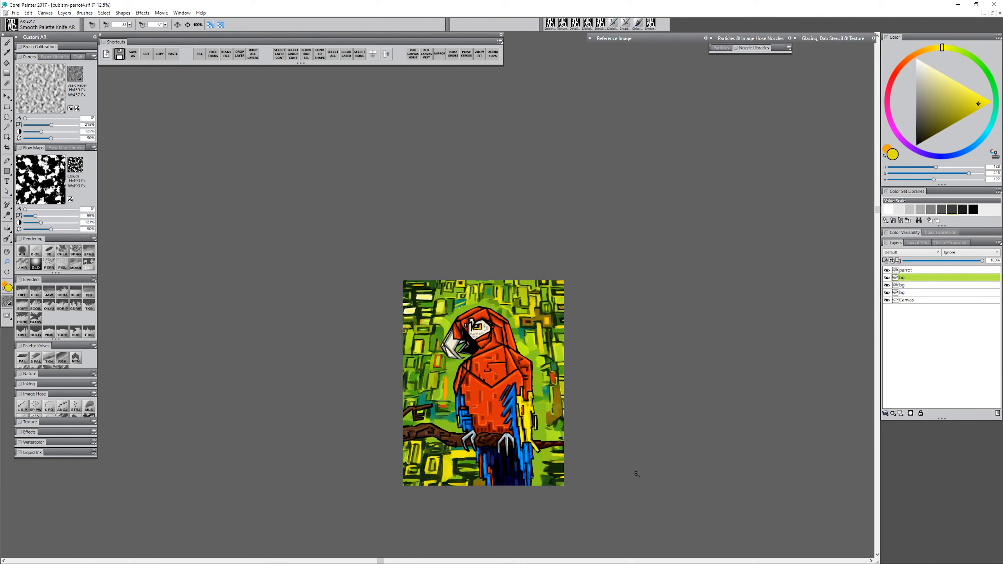
pyautogui.click(542, 456)
pyautogui.click(543, 466)
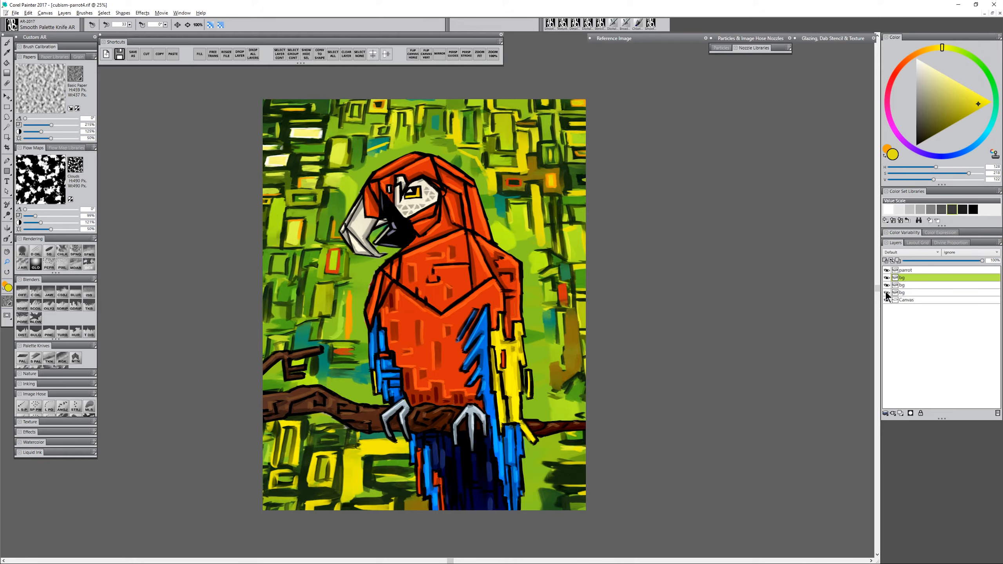
pyautogui.keyDown('shift'); pyautogui.click(911, 290); pyautogui.keyUp('shift')
pyautogui.hotkey('ctrl', 'e')
pyautogui.hotkey('ctrl', 'e')
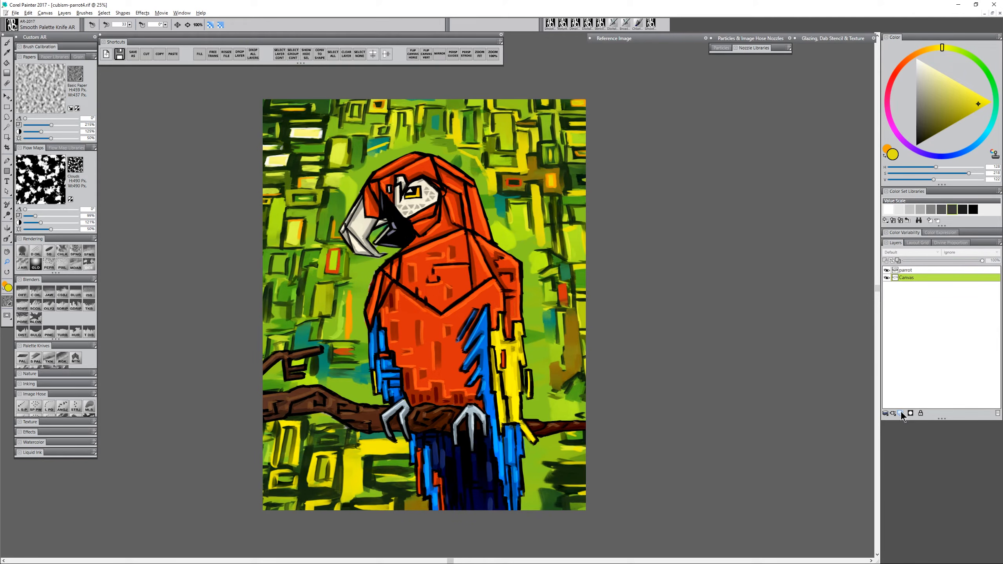
# Thicken the parrot's outer contour with black strokes on the parrot layer, along the back, tail, front, beak and head
pyautogui.click(912, 271)
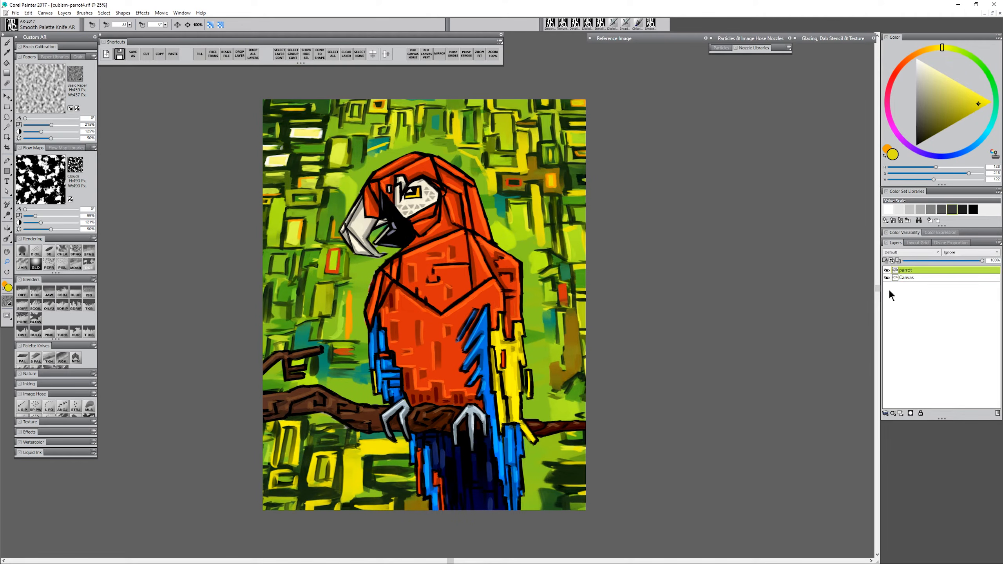
pyautogui.click(916, 146)
pyautogui.press('b')
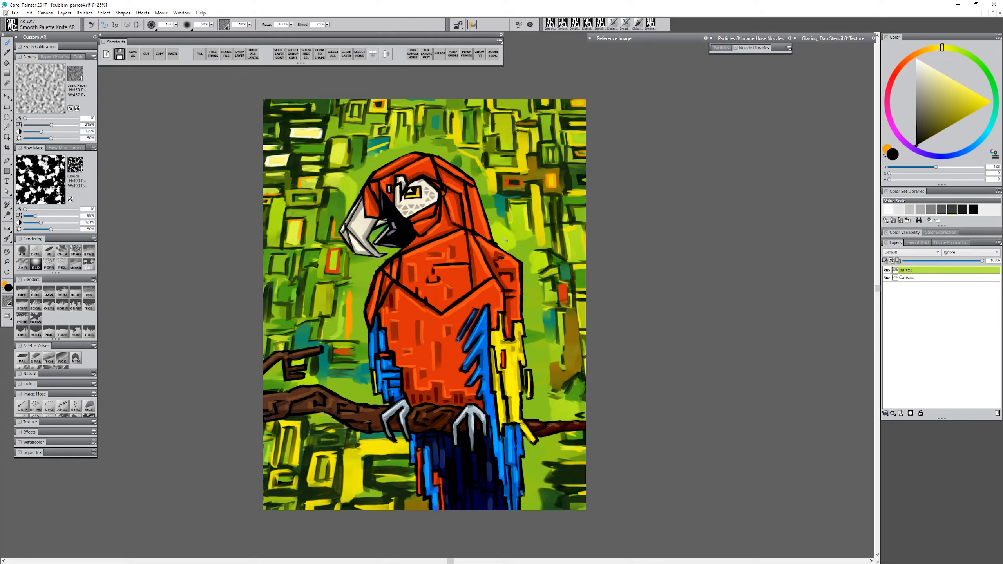
pyautogui.moveTo(499, 242)
pyautogui.mouseDown()
pyautogui.moveTo(521, 267)
pyautogui.moveTo(522, 407)
pyautogui.moveTo(537, 441)
pyautogui.moveTo(522, 459)
pyautogui.moveTo(522, 510)
pyautogui.mouseUp()
pyautogui.moveTo(428, 503); pyautogui.dragTo(424, 508)
pyautogui.moveTo(415, 468)
pyautogui.mouseDown()
pyautogui.moveTo(418, 496)
pyautogui.moveTo(407, 445)
pyautogui.moveTo(381, 433)
pyautogui.moveTo(360, 285)
pyautogui.moveTo(367, 298)
pyautogui.mouseUp()
pyautogui.moveTo(379, 247); pyautogui.dragTo(407, 248)
pyautogui.moveTo(341, 232)
pyautogui.mouseDown()
pyautogui.moveTo(355, 253)
pyautogui.moveTo(341, 229)
pyautogui.moveTo(364, 182)
pyautogui.moveTo(348, 209)
pyautogui.moveTo(369, 189)
pyautogui.mouseUp()
pyautogui.moveTo(354, 253); pyautogui.dragTo(382, 256)
pyautogui.moveTo(375, 176)
pyautogui.mouseDown()
pyautogui.moveTo(412, 154)
pyautogui.moveTo(445, 158)
pyautogui.moveTo(478, 189)
pyautogui.moveTo(496, 242)
pyautogui.mouseUp()
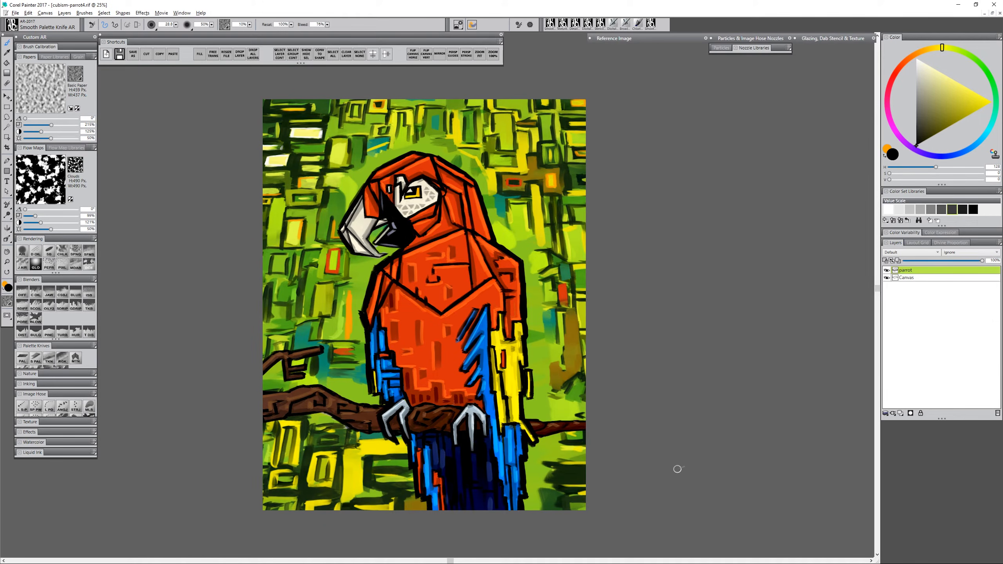
# Rotate the parrot layer slightly clockwise with a free transform and apply it
pyautogui.hotkey('ctrl', 'alt', 't')
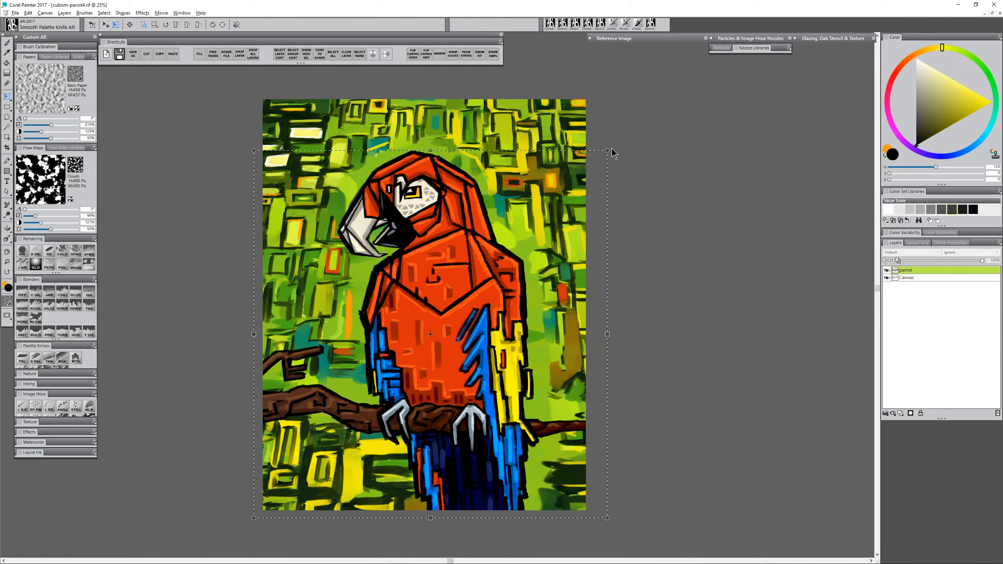
pyautogui.moveTo(610, 152); pyautogui.dragTo(613, 159)
pyautogui.click(213, 24)
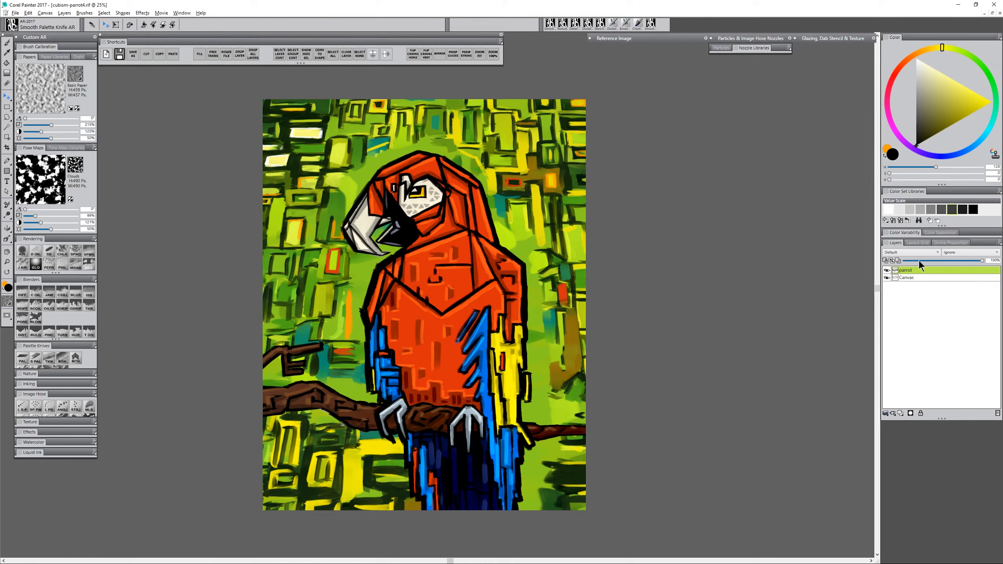
# Duplicate the parrot layer, select the lower copy and hide the upper one
pyautogui.rightClick(909, 270)
pyautogui.click(904, 287)
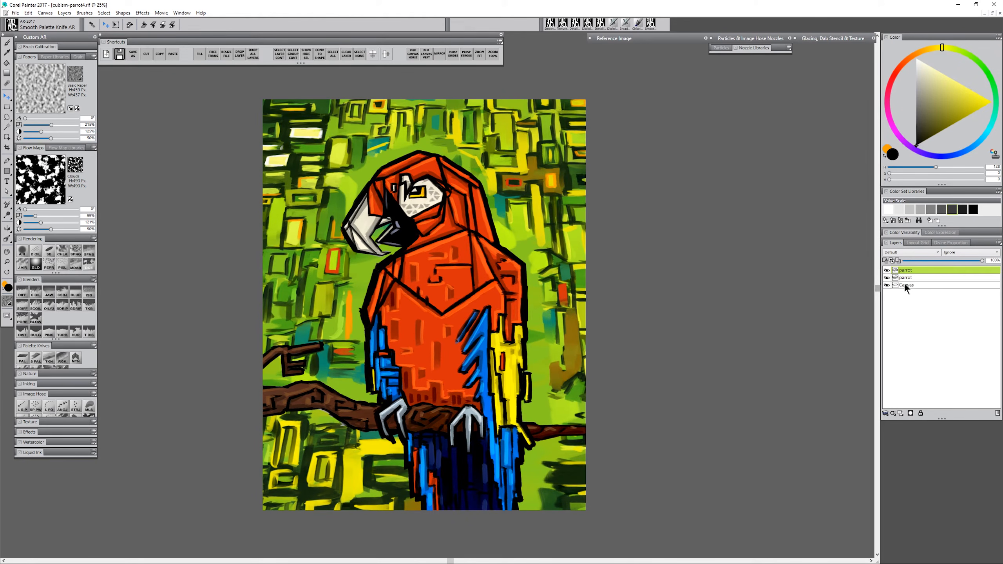
pyautogui.click(907, 278)
pyautogui.click(887, 270)
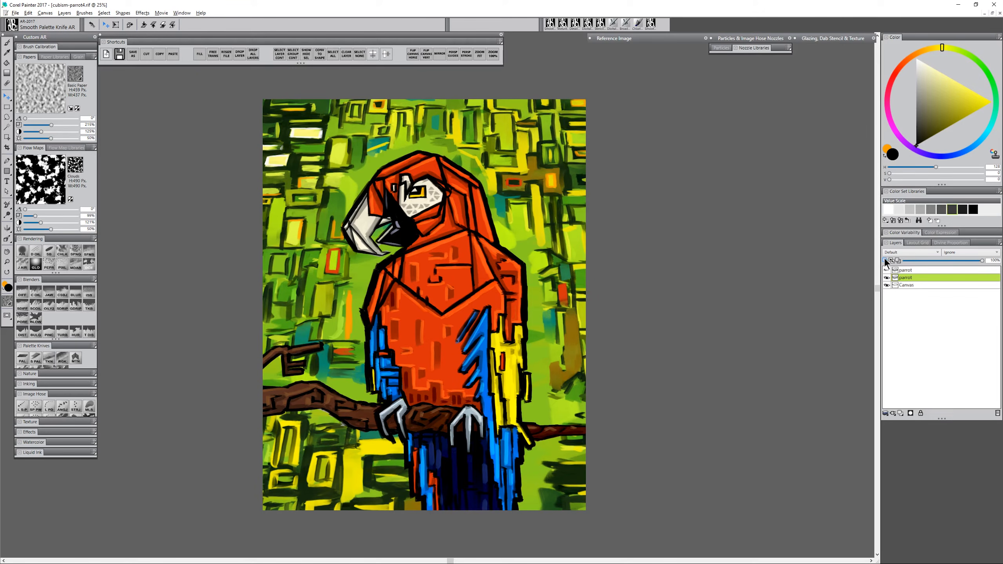
# Fill the lower parrot copy with white, preserving its transparency, and show the upper copy again
pyautogui.click(888, 207)
pyautogui.hotkey('ctrl', 'f')
pyautogui.press('Return')
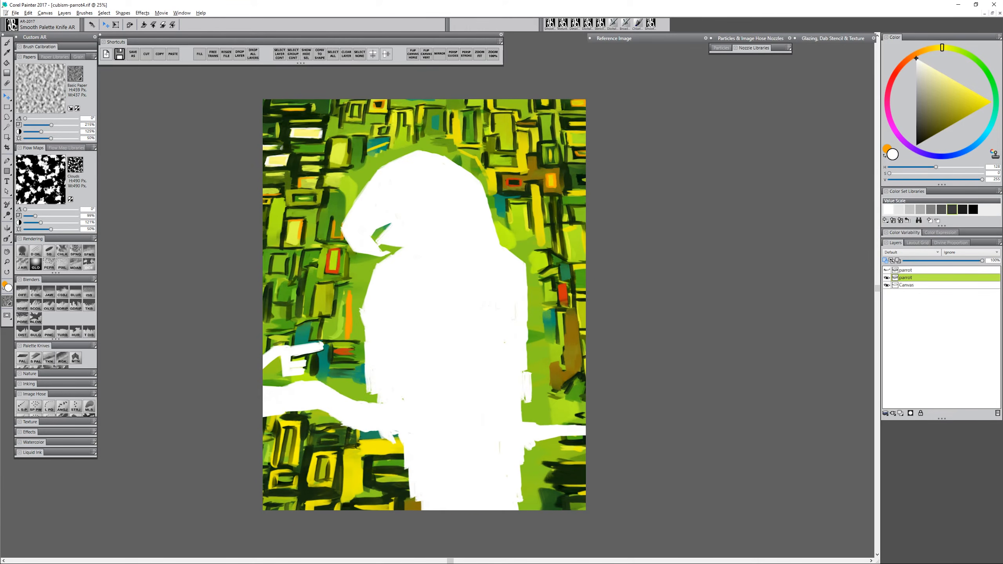
pyautogui.click(888, 270)
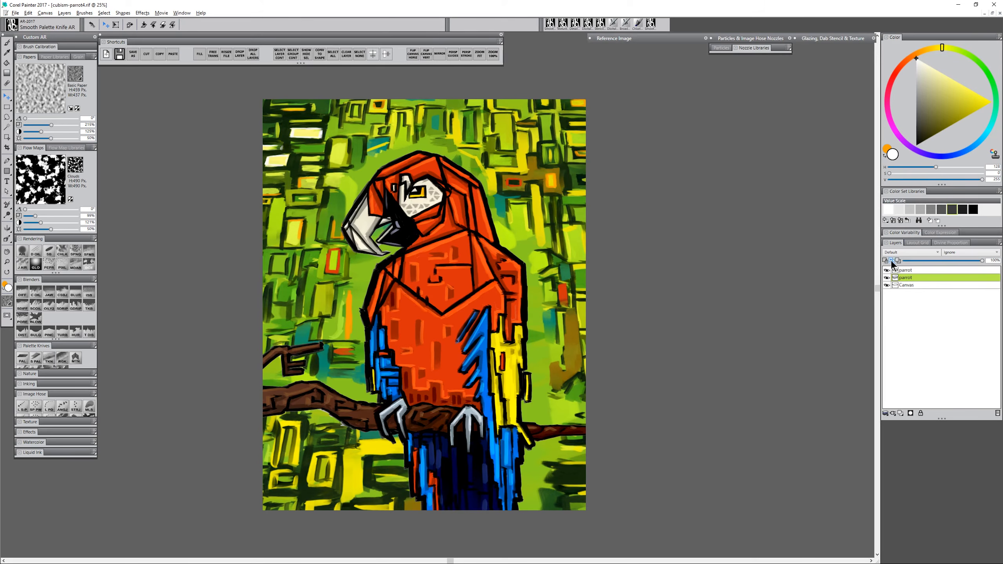
# Nudge the white parrot copy up and to the left so it forms a thin white edge behind the parrot
pyautogui.click(8, 98)
pyautogui.press('Left')
pyautogui.press('Left')
pyautogui.press('Left')
pyautogui.press('Left')
pyautogui.press('Up')
pyautogui.press('Up')
pyautogui.press('Up')
pyautogui.press('Down')
pyautogui.press('Down')
pyautogui.press('Down')
pyautogui.press('Down')
pyautogui.press('Up')
pyautogui.press('Down')
pyautogui.press('Right')
pyautogui.press('Up')
pyautogui.press('Up')
pyautogui.press('Up')
pyautogui.press('Up')
pyautogui.press('Up')
pyautogui.press('Down')
pyautogui.press('Down')
pyautogui.press('Up')
pyautogui.press('Right')
pyautogui.press('Right')
pyautogui.press('Up')
pyautogui.press('Up')
pyautogui.press('Left')
pyautogui.press('Right')
pyautogui.click(7, 262)
pyautogui.keyDown('alt'); pyautogui.click(447, 351); pyautogui.keyUp('alt')
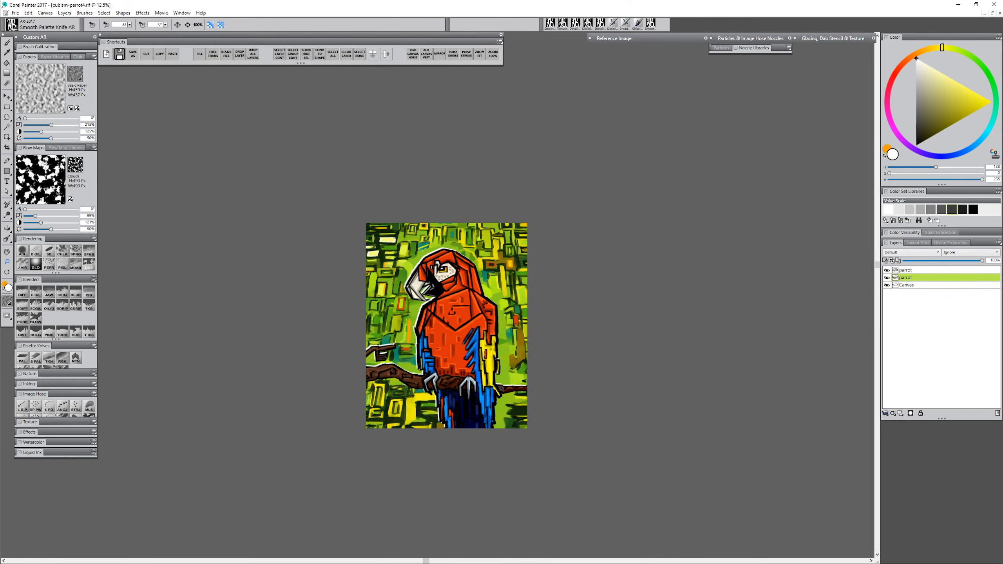
pyautogui.click(469, 404)
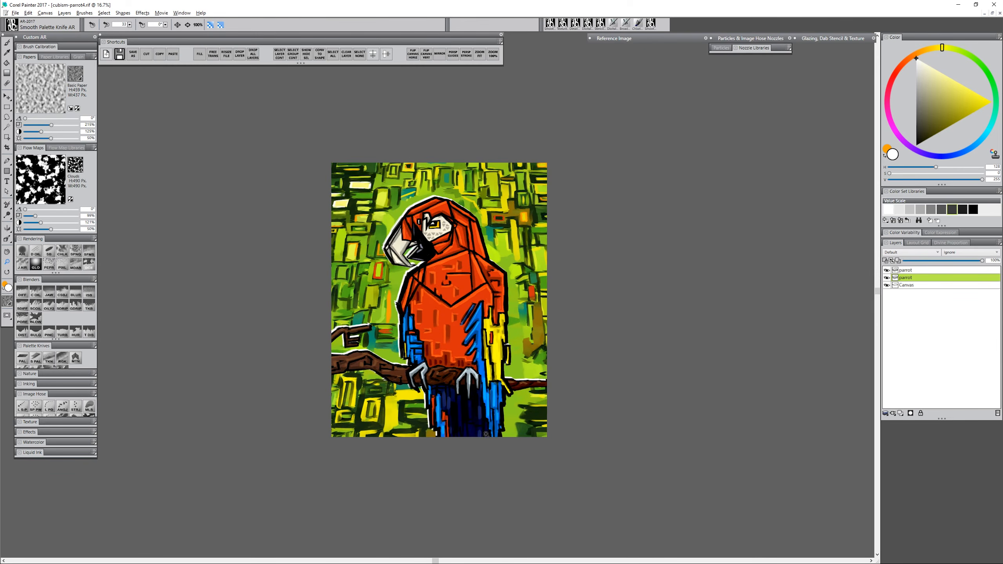
pyautogui.click(475, 423)
pyautogui.moveTo(484, 411); pyautogui.dragTo(494, 477)
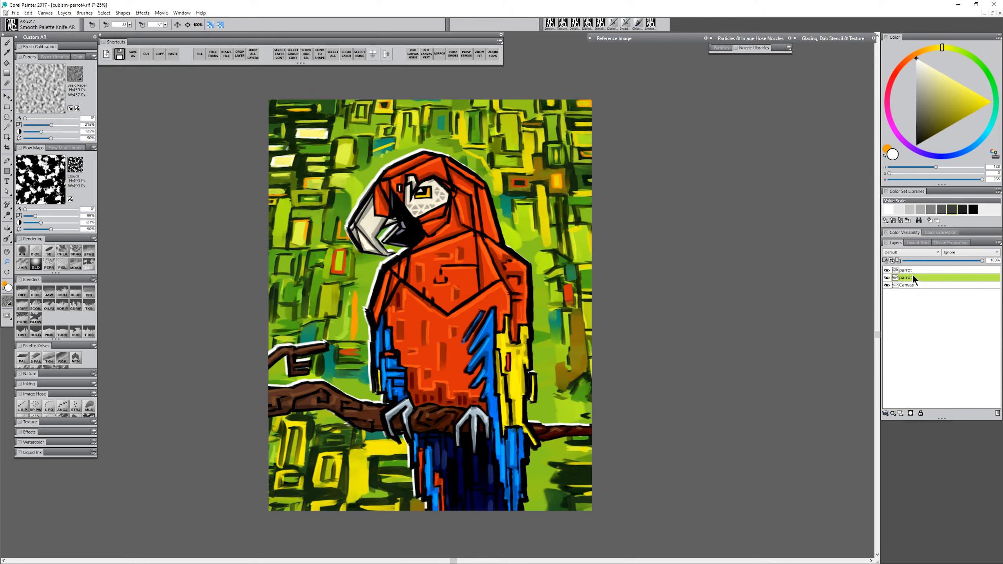
# Save the painting as a new file named cubism-parrot5
pyautogui.click(132, 53)
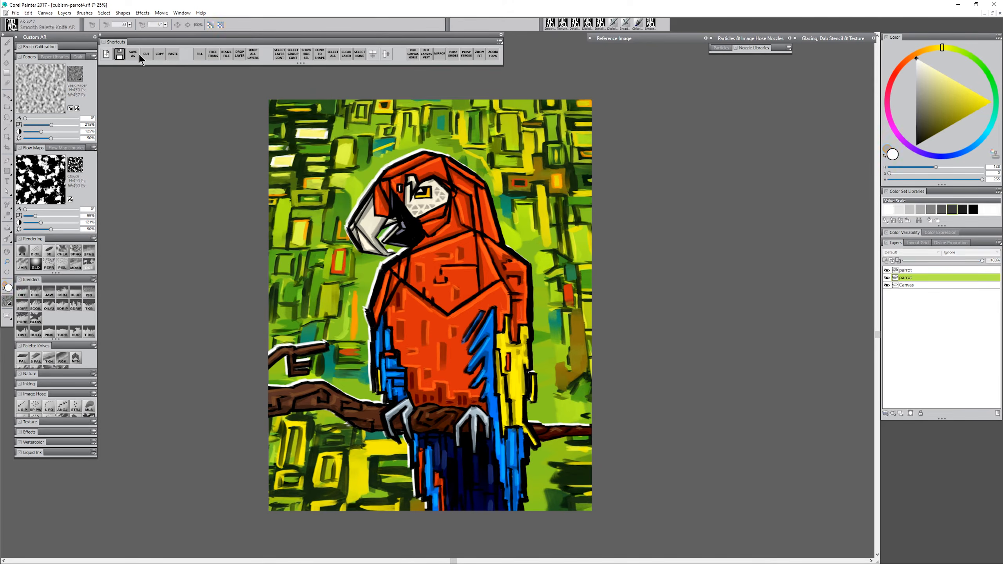
pyautogui.click(101, 260)
pyautogui.press('BackSpace')
pyautogui.write('5')
pyautogui.press('Return')
# Rename the white parrot copy's layer to parrot-edge and select the parrot layer
pyautogui.click(911, 271)
pyautogui.doubleClick(913, 277)
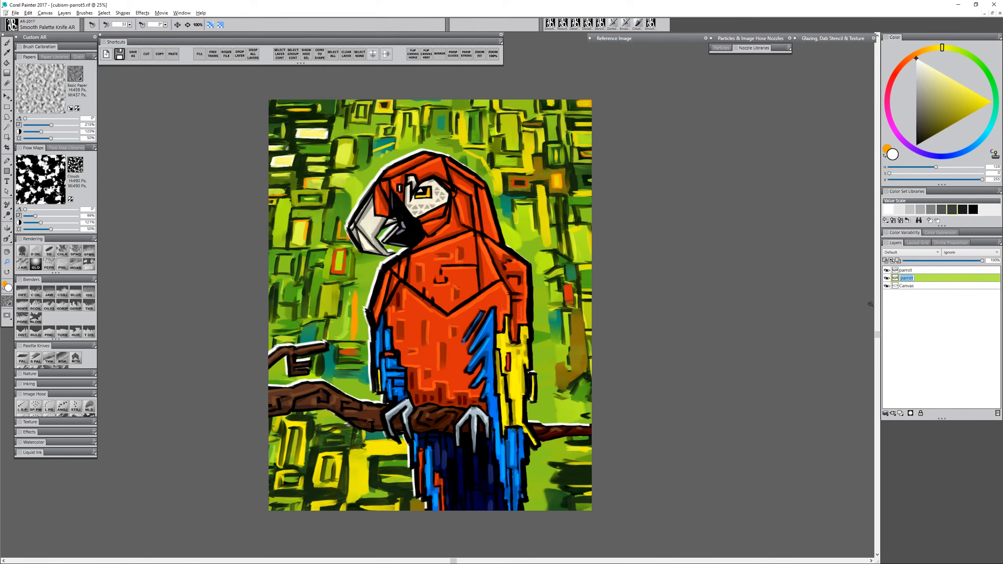
pyautogui.write('-edge')
pyautogui.click(917, 272)
# Add a new layer above the parrot, set its composite method to Lighten and fill it with a dark orange-red
pyautogui.click(901, 412)
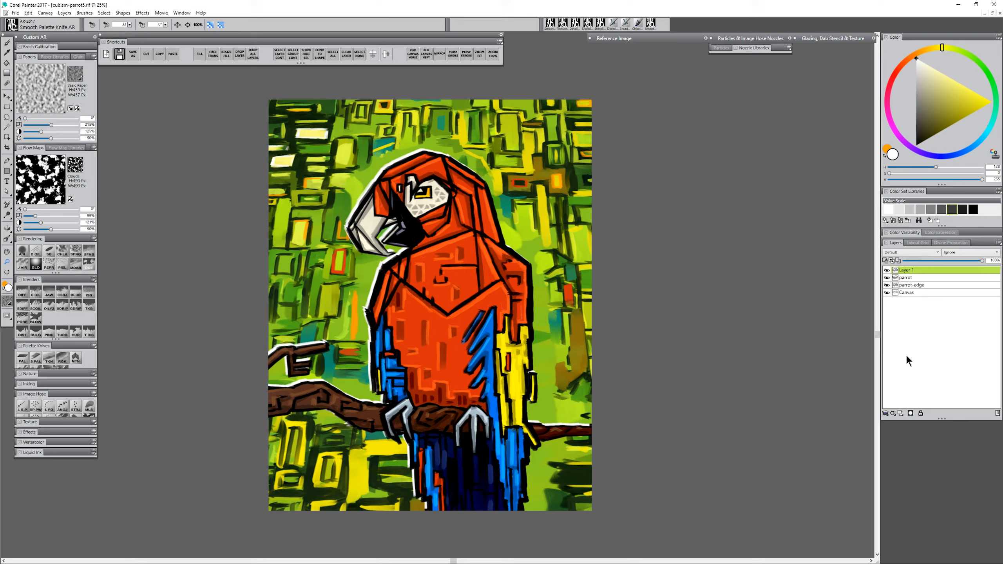
pyautogui.click(907, 252)
pyautogui.click(896, 373)
pyautogui.click(900, 67)
pyautogui.click(972, 114)
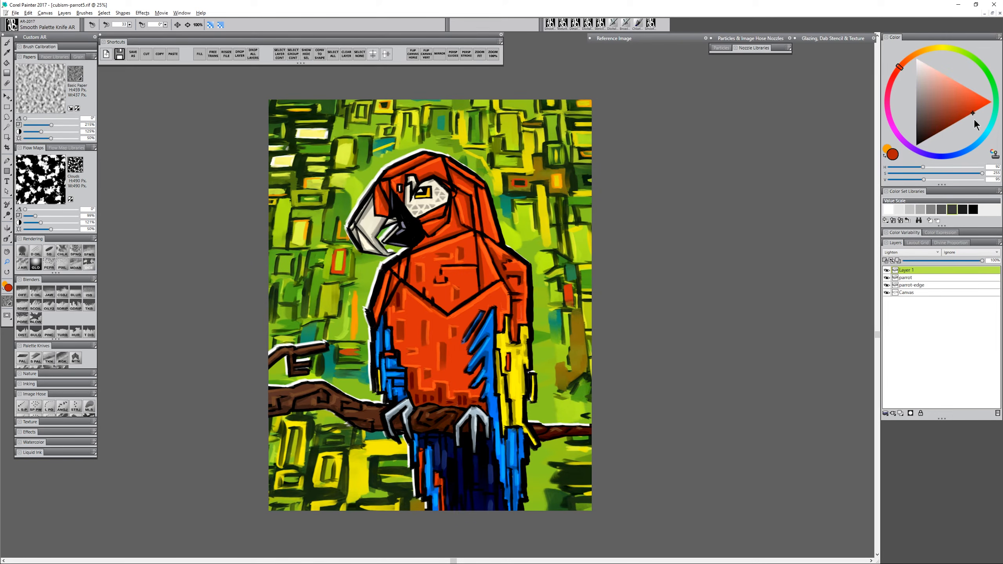
pyautogui.hotkey('ctrl', 'f')
pyautogui.press('Return')
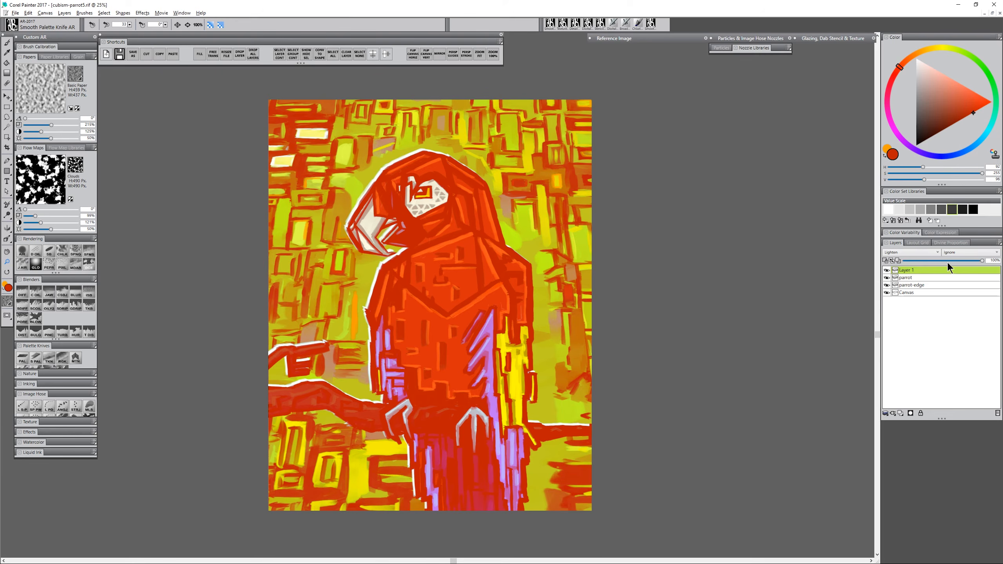
# Lower the Lighten layer's opacity to about 40% and toggle its visibility to compare the tint
pyautogui.moveTo(950, 261); pyautogui.dragTo(922, 261)
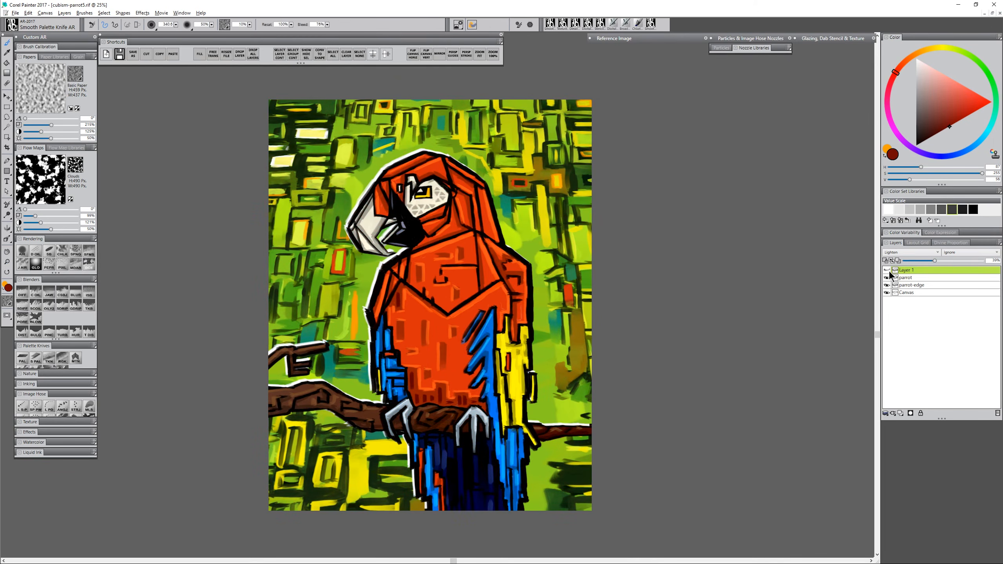
pyautogui.click(889, 271)
pyautogui.click(889, 271)
pyautogui.click(889, 271)
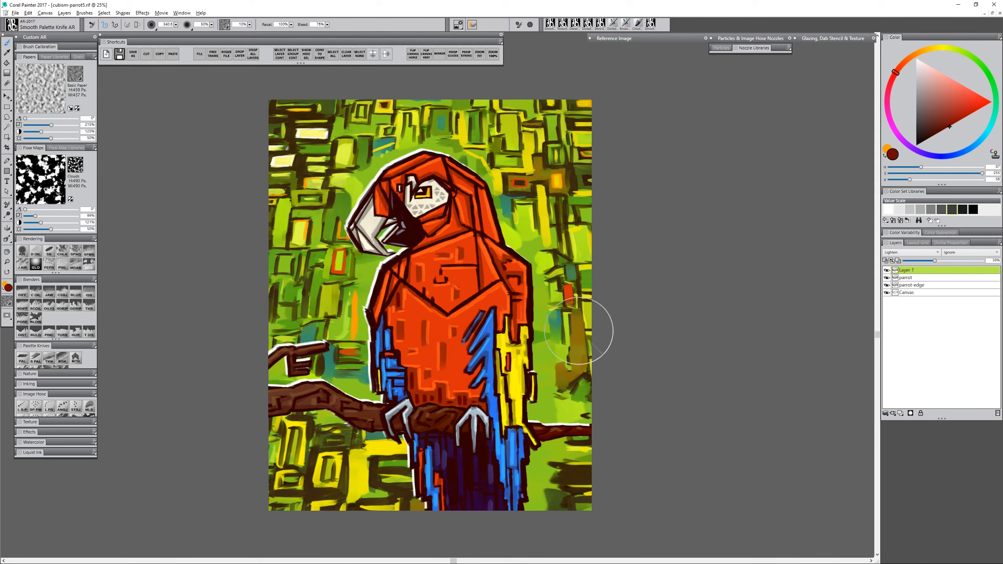
# Rename the dark orange-red tint layer lighten and toggle its visibility to compare the painting with and without it
pyautogui.click(7, 262)
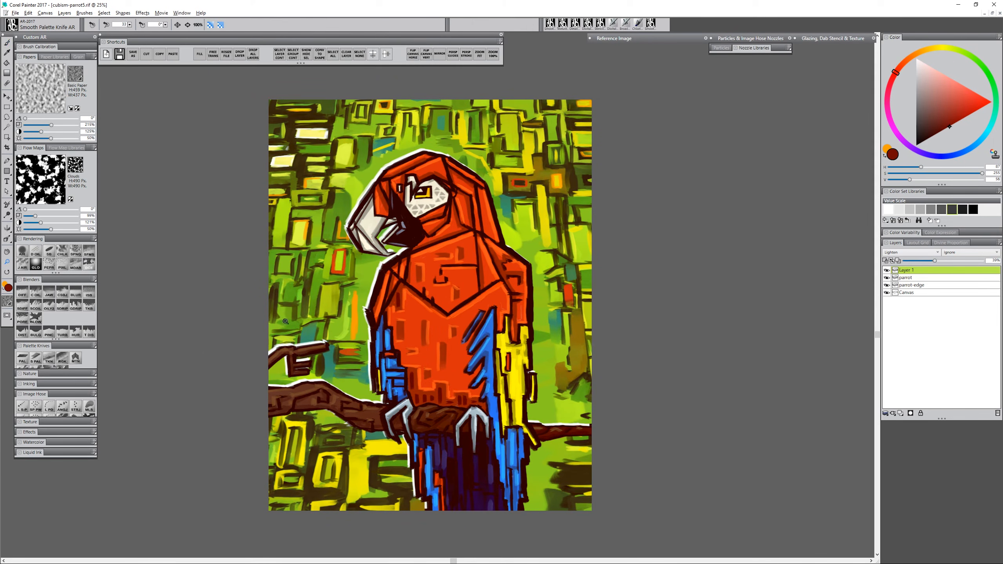
pyautogui.keyDown('alt'); pyautogui.click(464, 415); pyautogui.keyUp('alt')
pyautogui.moveTo(489, 452)
pyautogui.mouseDown()
pyautogui.moveTo(509, 433)
pyautogui.moveTo(525, 456)
pyautogui.mouseUp()
pyautogui.click(508, 432)
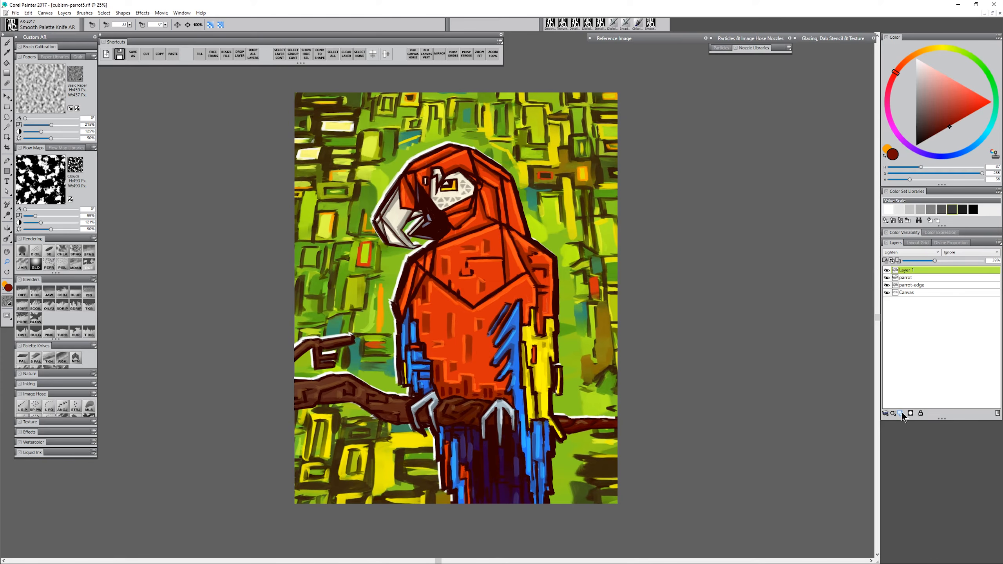
pyautogui.doubleClick(908, 271)
pyautogui.write('lighten')
pyautogui.press('Return')
pyautogui.click(887, 269)
pyautogui.click(888, 269)
pyautogui.click(887, 270)
pyautogui.click(888, 270)
# Add a new top layer named texture and choose the fine-grained Standard Artist paper
pyautogui.click(901, 413)
pyautogui.doubleClick(909, 272)
pyautogui.write('texture')
pyautogui.press('Return')
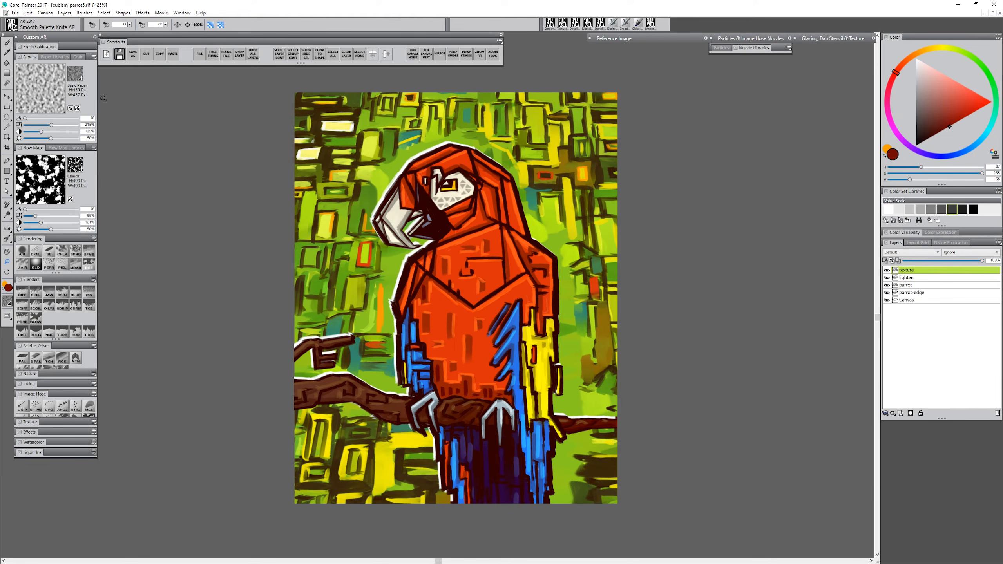
pyautogui.click(79, 72)
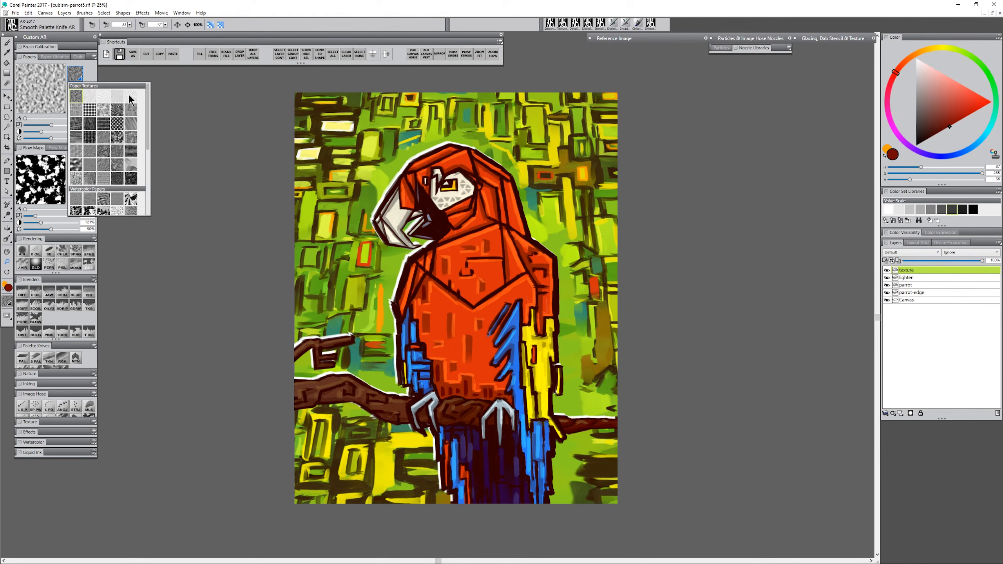
pyautogui.click(132, 98)
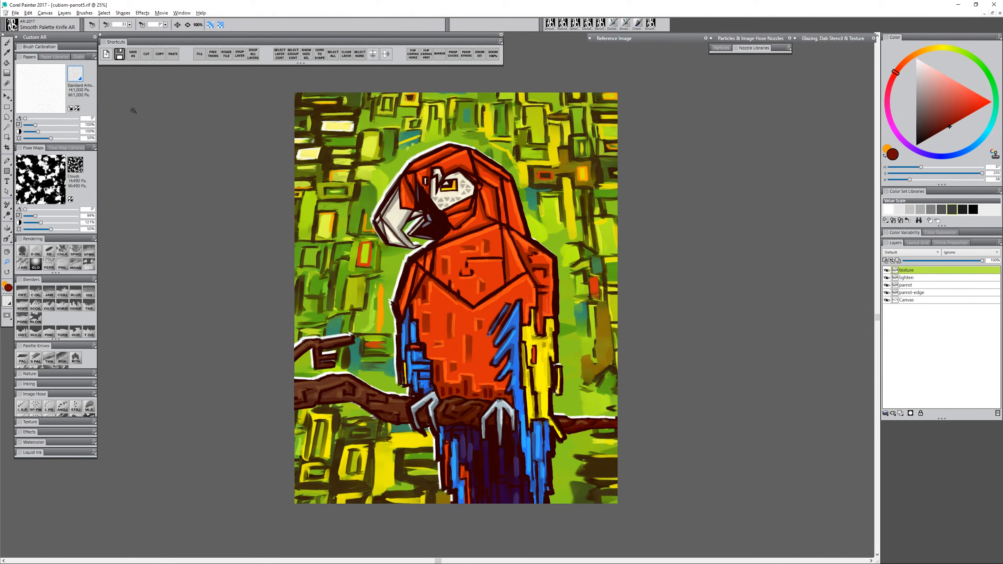
# Set the texture layer's composite method to Overlay and fill it with mid grey from the value scale
pyautogui.click(932, 210)
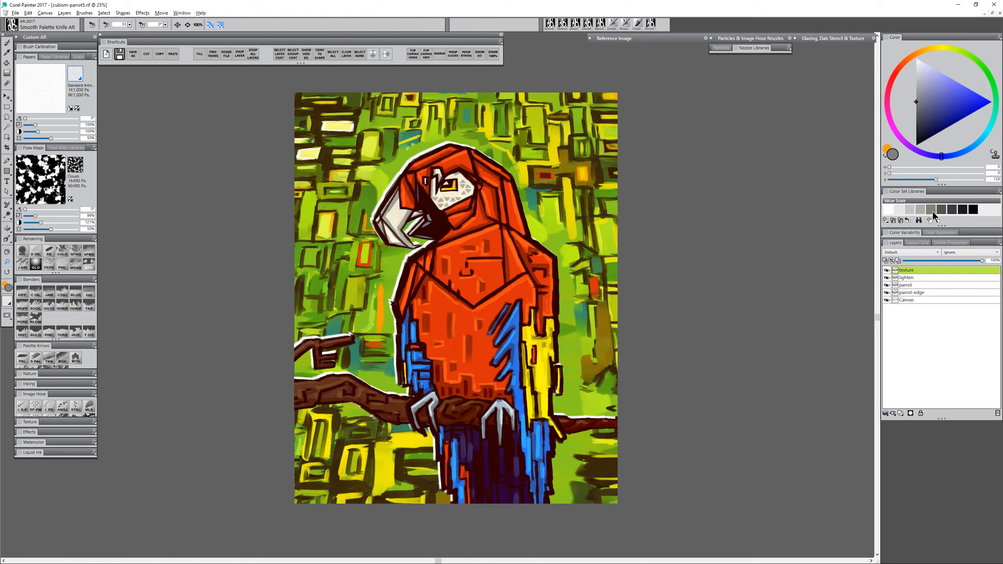
pyautogui.click(913, 256)
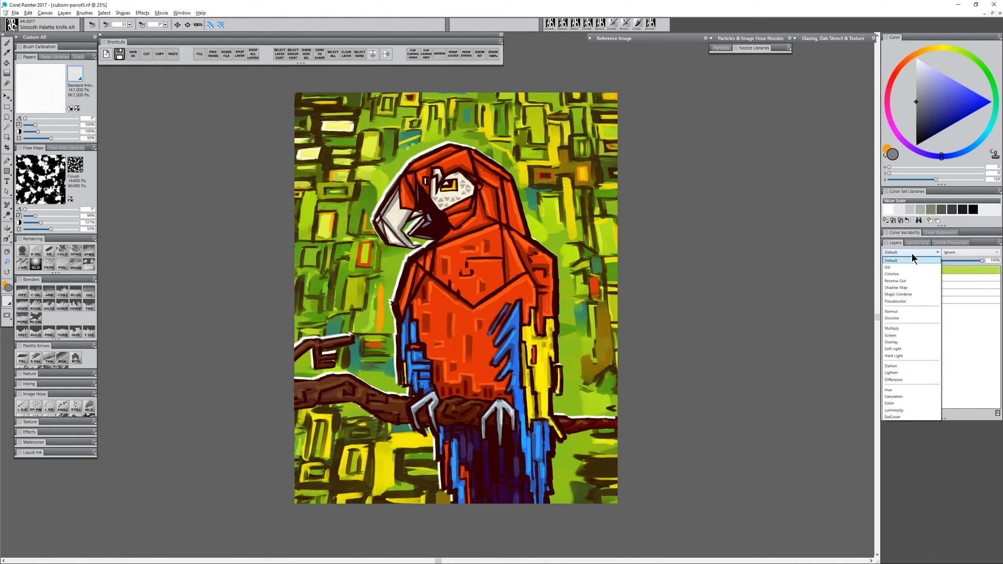
pyautogui.click(897, 340)
pyautogui.click(200, 54)
pyautogui.click(531, 314)
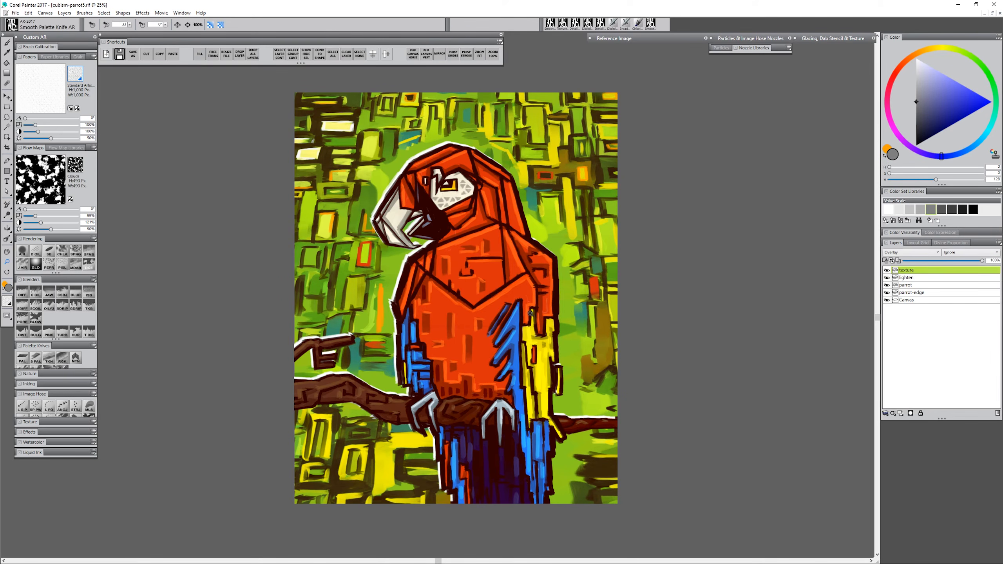
# Try Apply Surface Texture with Paper at 100% amount and 40% shine on the texture layer and inspect the grain up close
pyautogui.click(142, 12)
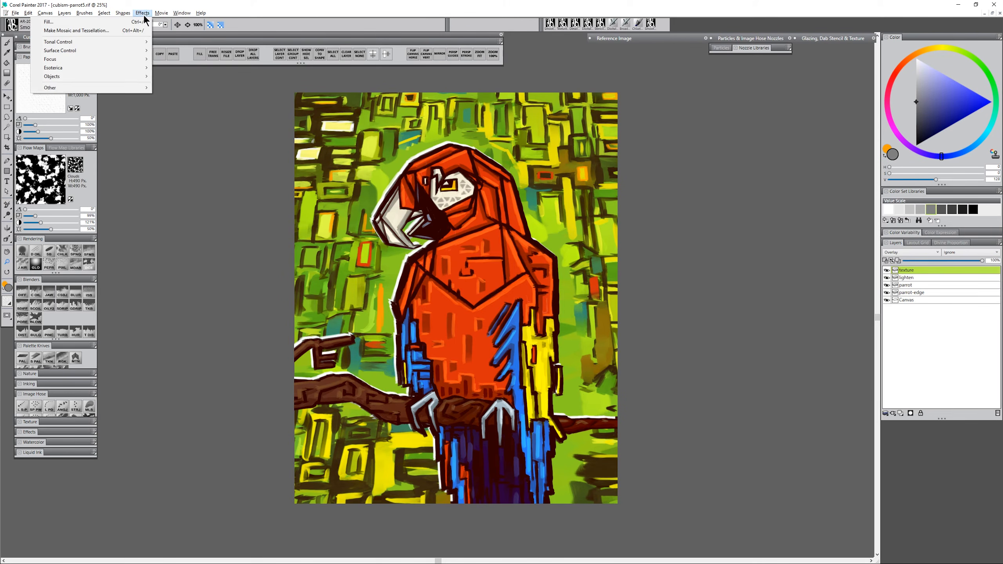
pyautogui.moveTo(139, 43)
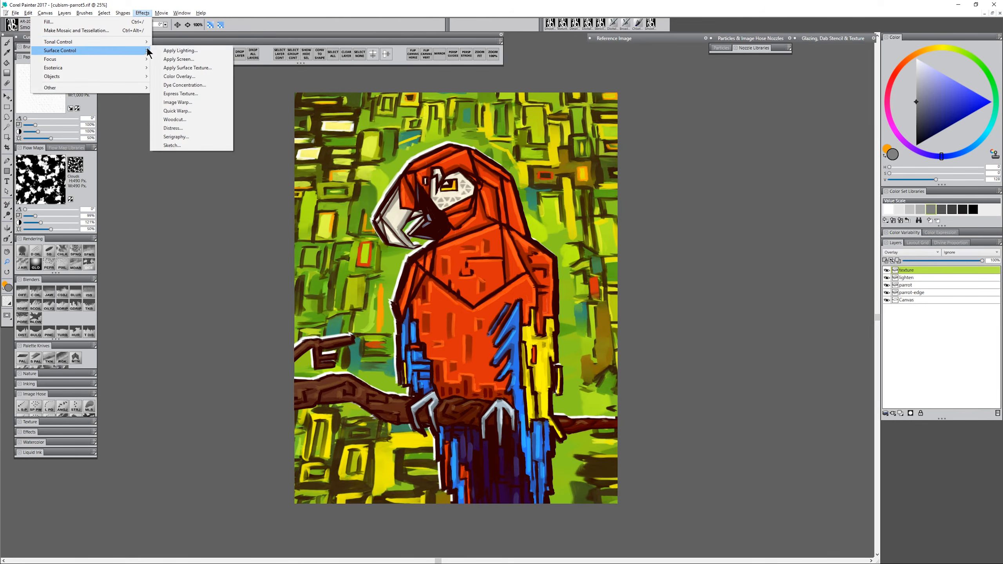
pyautogui.click(209, 70)
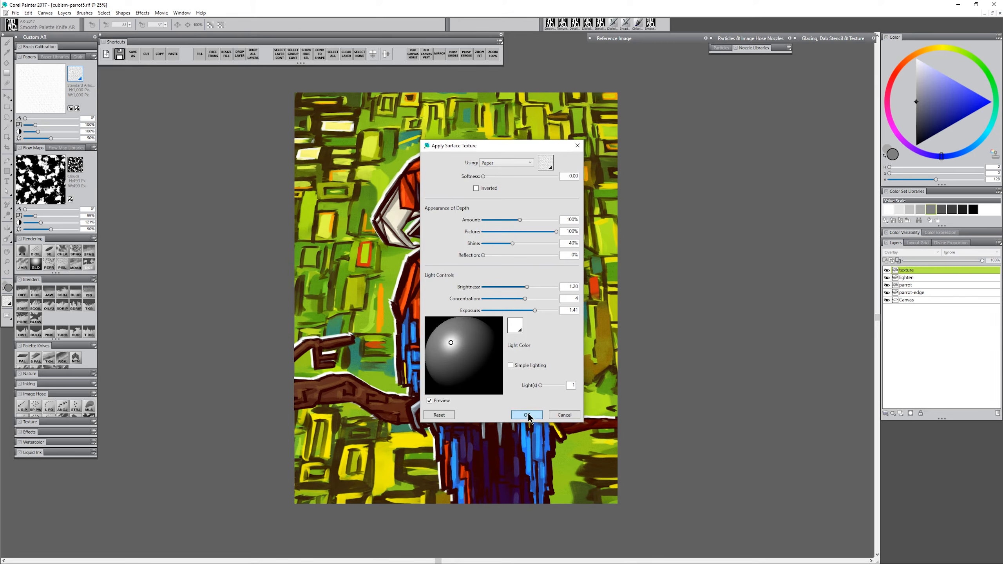
pyautogui.click(527, 415)
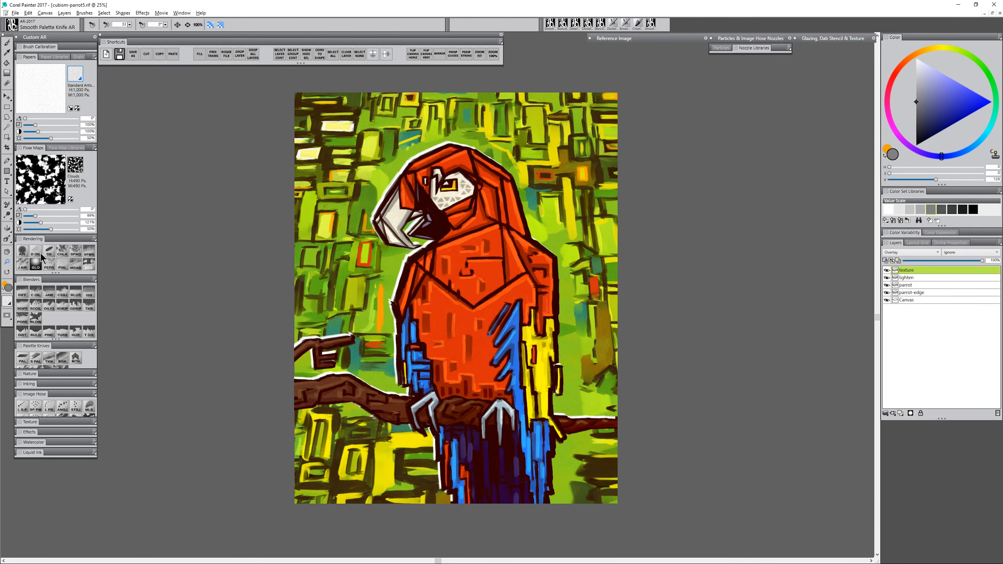
pyautogui.click(8, 262)
pyautogui.click(494, 243)
pyautogui.click(521, 260)
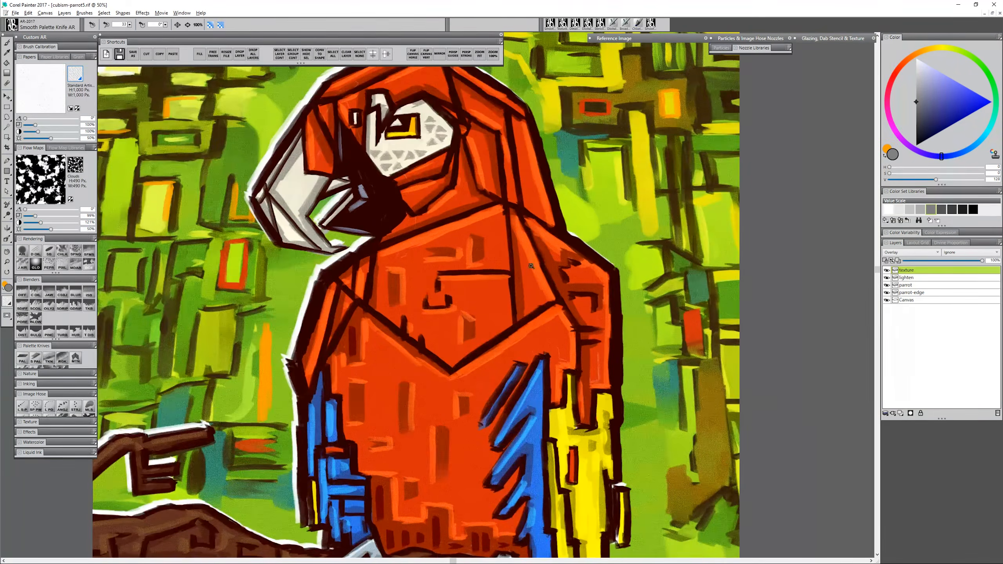
pyautogui.click(536, 270)
pyautogui.click(535, 276)
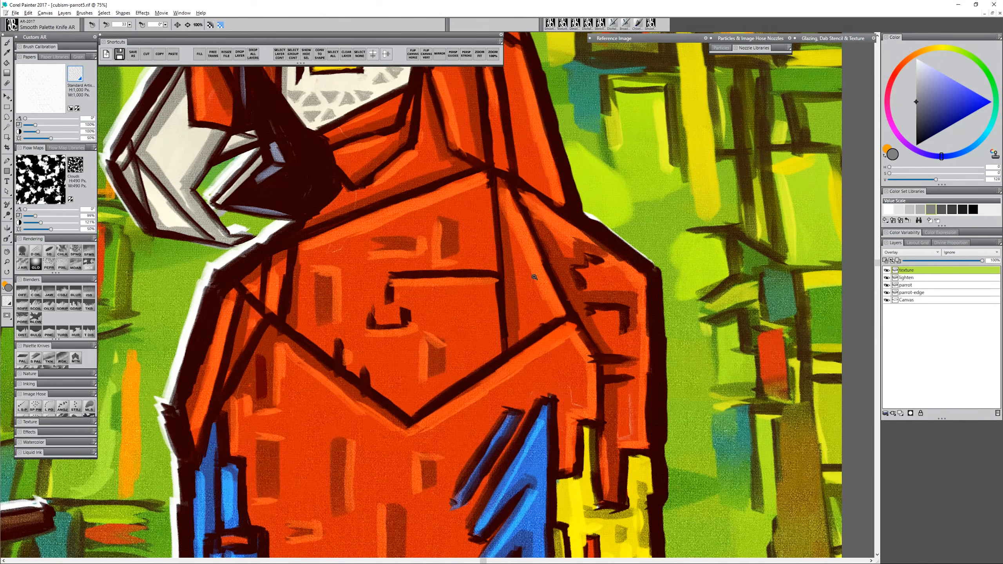
pyautogui.keyDown('alt'); pyautogui.click(529, 281); pyautogui.keyUp('alt')
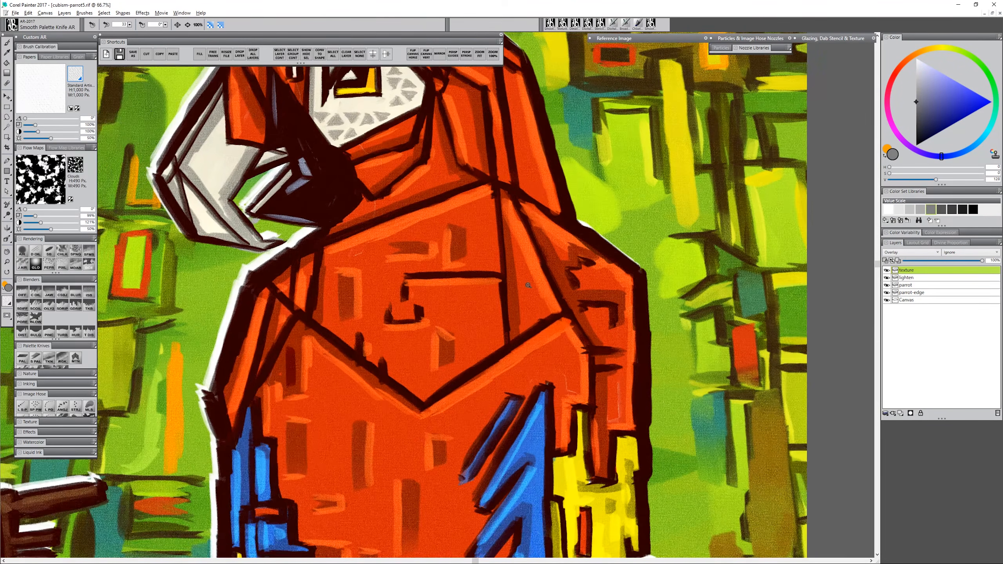
pyautogui.keyDown('alt'); pyautogui.click(528, 284); pyautogui.keyUp('alt')
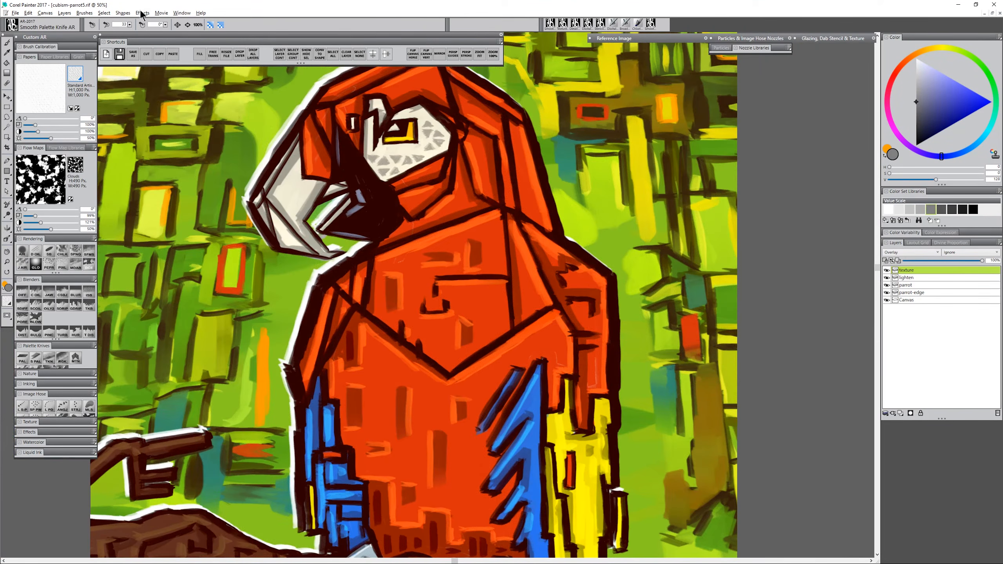
# Set the paper scale to 164% and apply a Paper surface texture with 100% amount to the texture layer
pyautogui.click(45, 125)
pyautogui.click(143, 13)
pyautogui.click(143, 22)
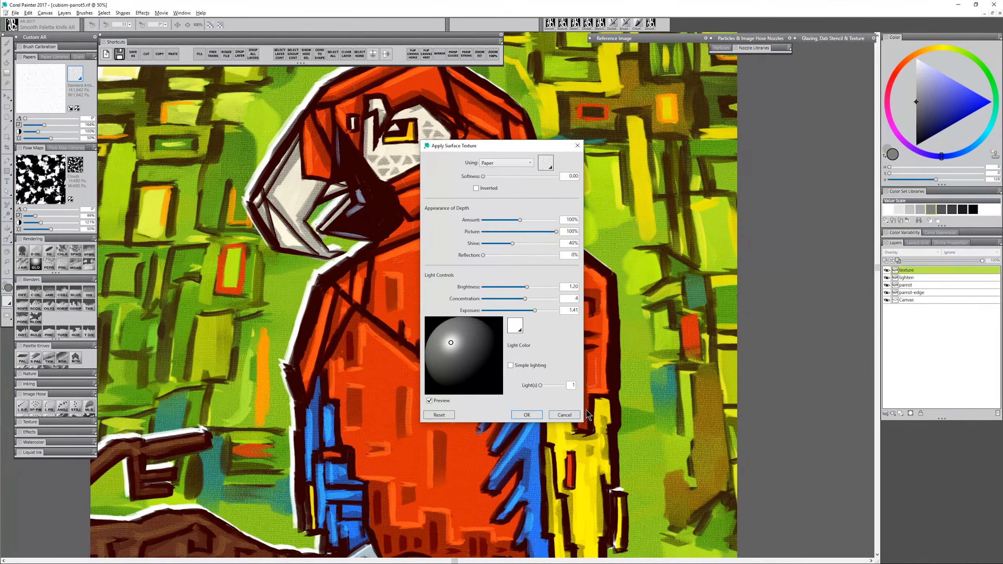
pyautogui.click(541, 421)
pyautogui.keyDown('alt'); pyautogui.click(636, 374); pyautogui.keyUp('alt')
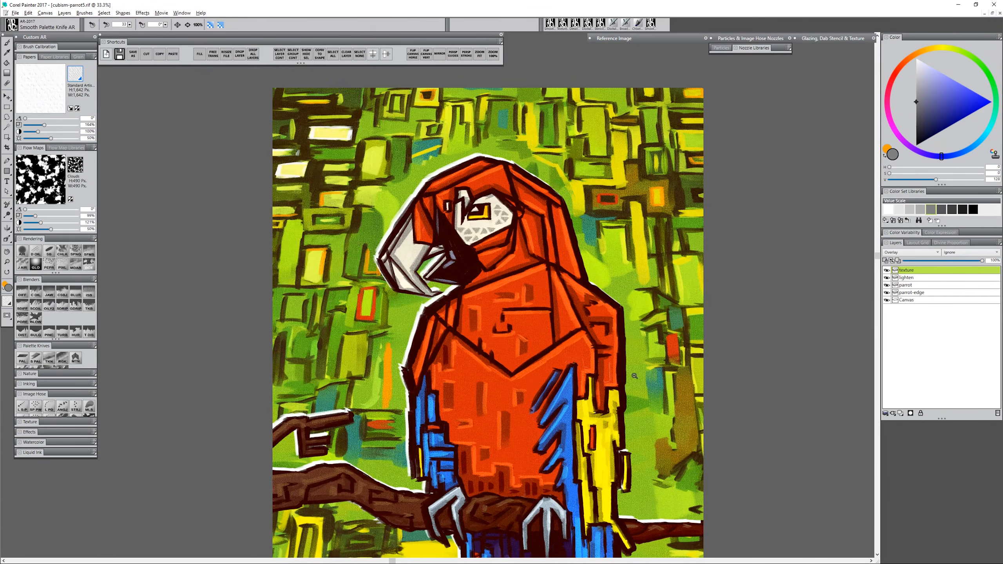
pyautogui.moveTo(609, 418); pyautogui.dragTo(571, 382)
pyautogui.keyDown('ctrl'); pyautogui.keyDown('alt'); pyautogui.click(593, 406); pyautogui.keyUp('alt'); pyautogui.keyUp('ctrl')
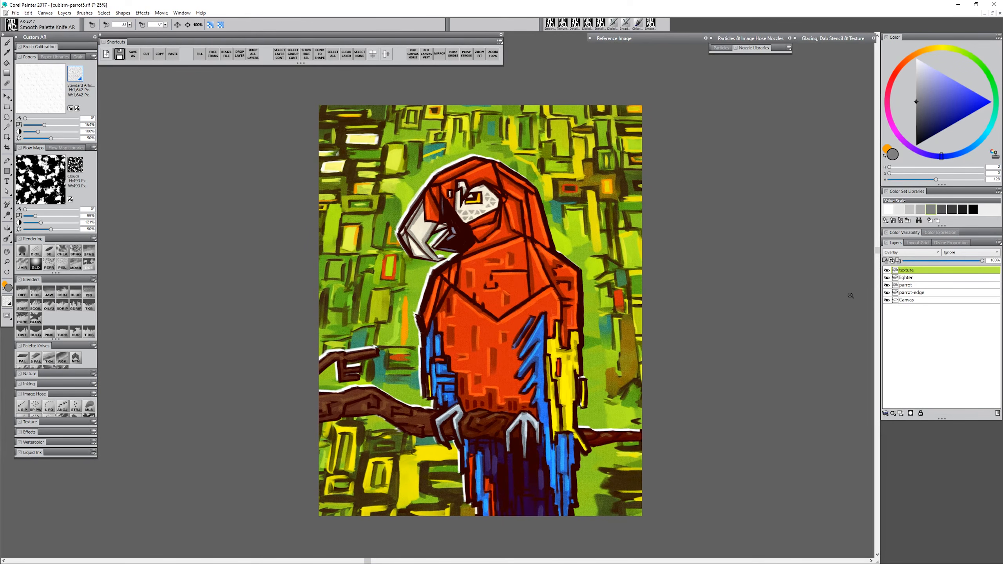
# Add a layer mask to the texture layer and paint on it in black with a large Sponge brush to fade the grain unevenly
pyautogui.click(911, 413)
pyautogui.click(78, 253)
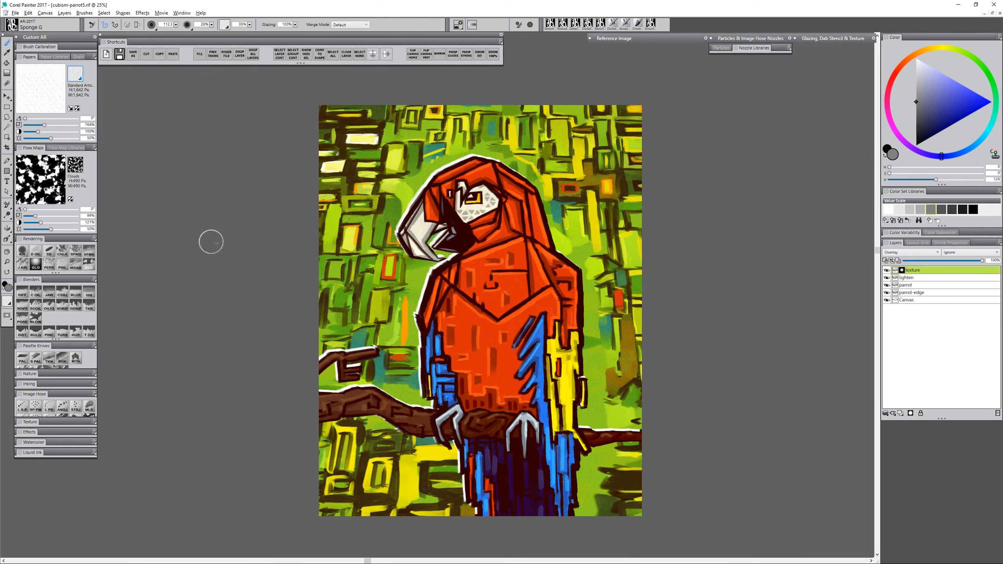
pyautogui.moveTo(548, 188); pyautogui.dragTo(620, 181)
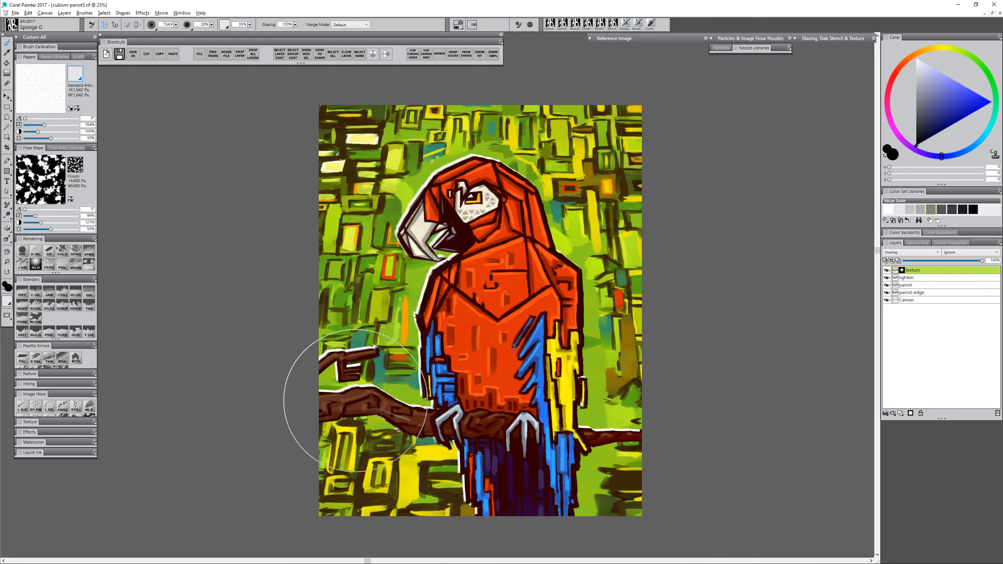
# Lower the texture layer's opacity to about 55% and check the grain over the parrot
pyautogui.press('m')
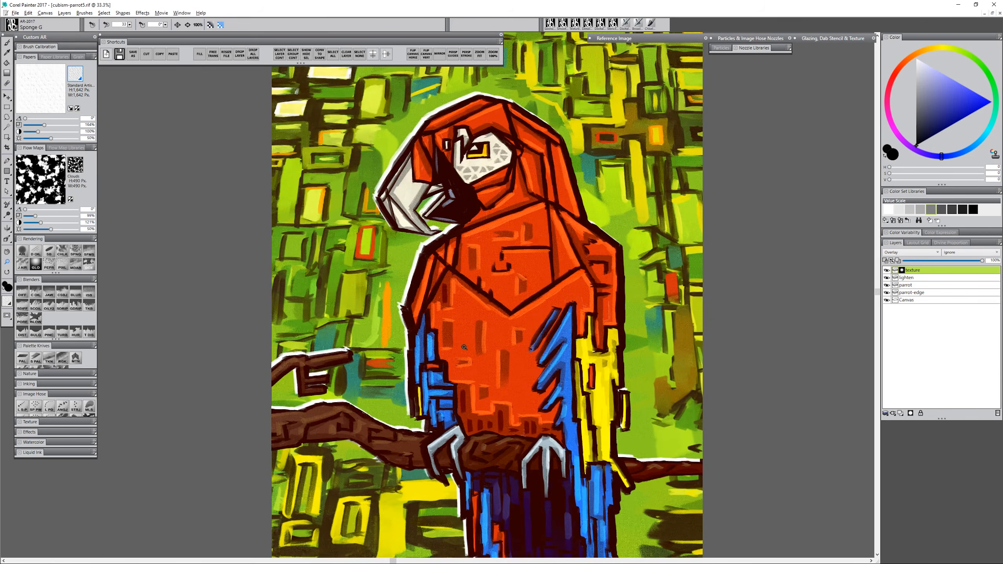
pyautogui.click(460, 342)
pyautogui.click(463, 358)
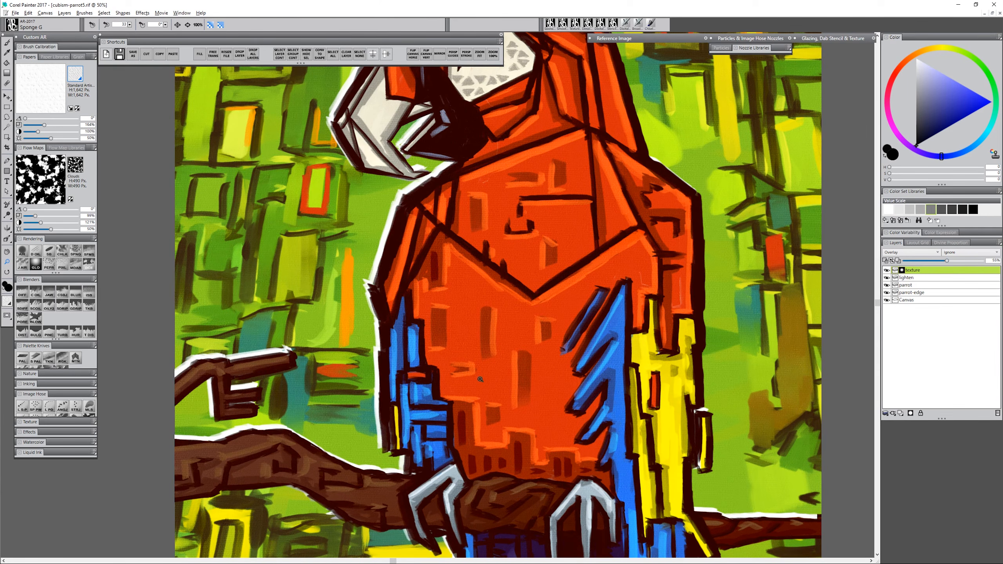
pyautogui.keyDown('alt'); pyautogui.click(563, 363); pyautogui.keyUp('alt')
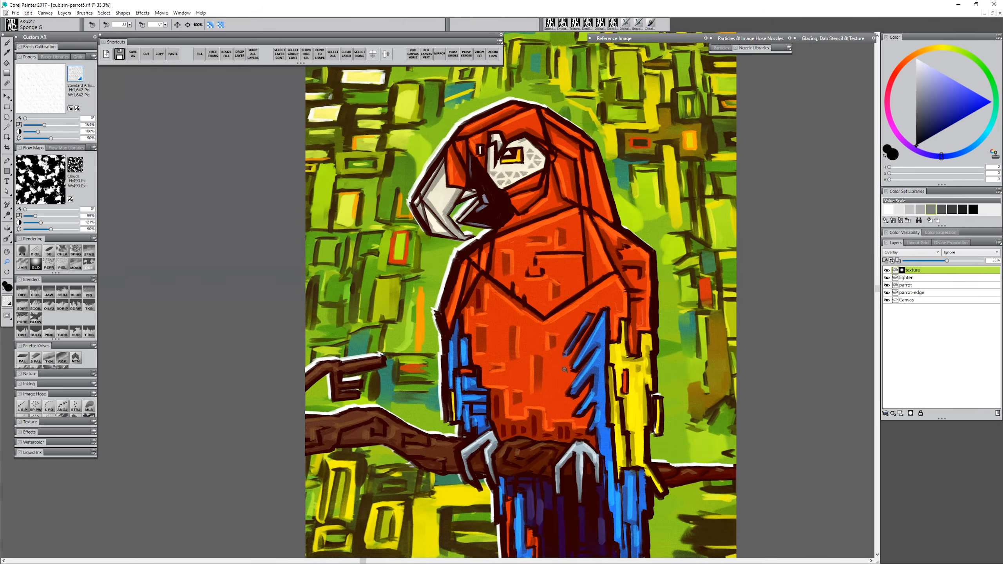
pyautogui.keyDown('alt'); pyautogui.click(563, 372); pyautogui.keyUp('alt')
pyautogui.moveTo(671, 385); pyautogui.dragTo(633, 371)
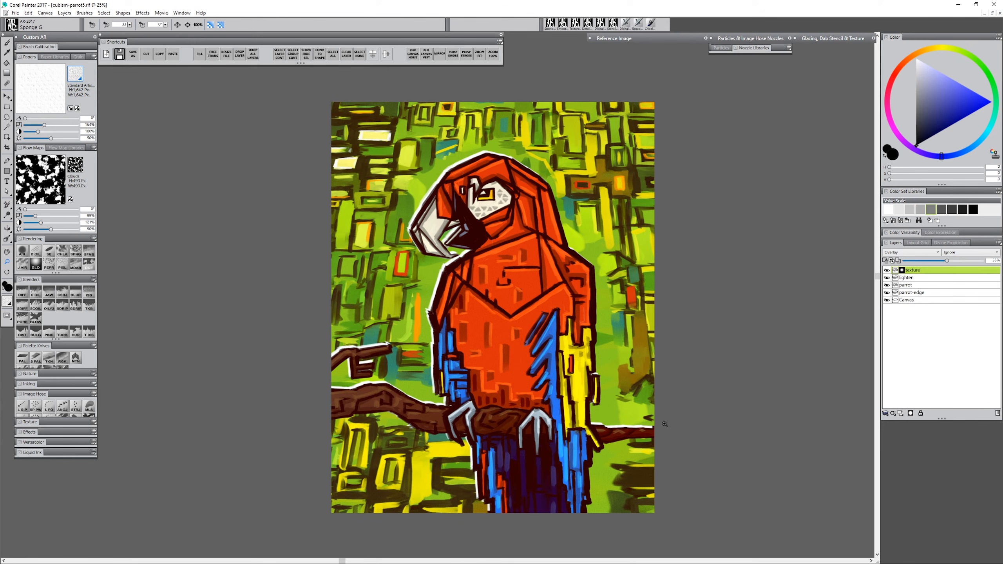
# Erase small parts of the parrot layer along the tail and the gap beside the yellow wing to expose the white edge
pyautogui.click(916, 287)
pyautogui.click(583, 473)
pyautogui.moveTo(612, 456)
pyautogui.mouseDown()
pyautogui.moveTo(591, 422)
pyautogui.moveTo(571, 459)
pyautogui.moveTo(571, 483)
pyautogui.mouseUp()
pyautogui.click(7, 83)
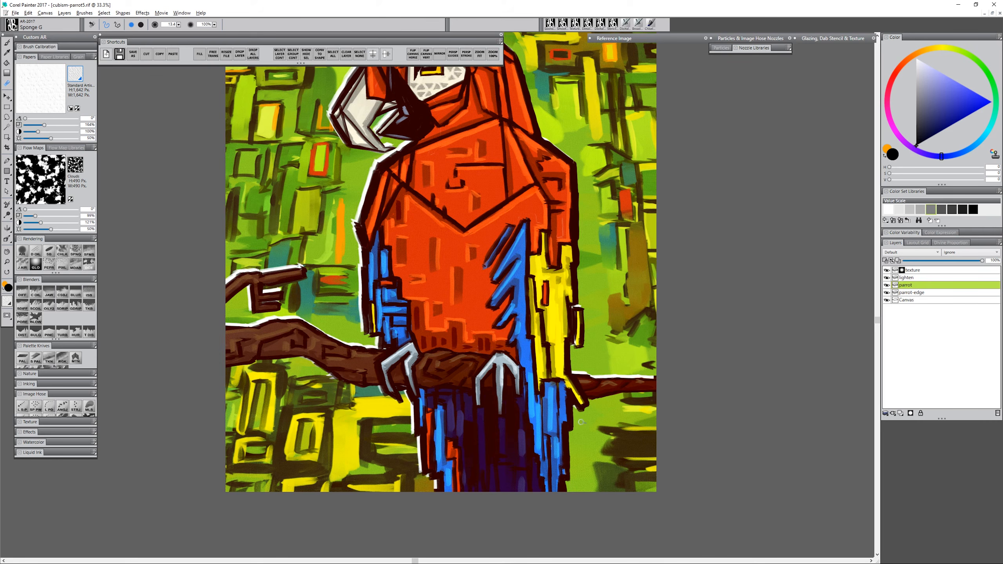
pyautogui.moveTo(566, 480); pyautogui.dragTo(569, 487)
pyautogui.scroll(2, 578, 411)
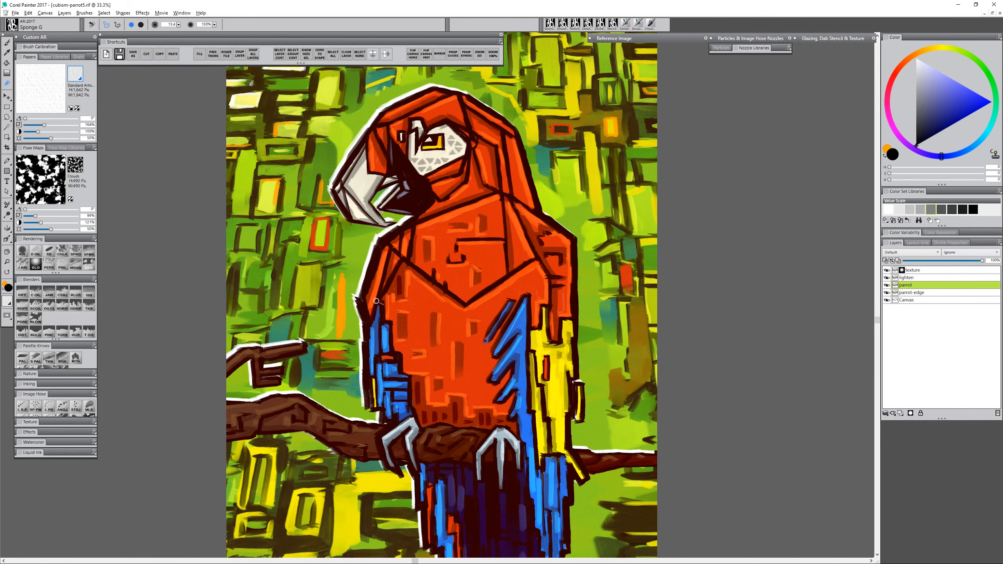
pyautogui.moveTo(563, 412); pyautogui.dragTo(559, 446)
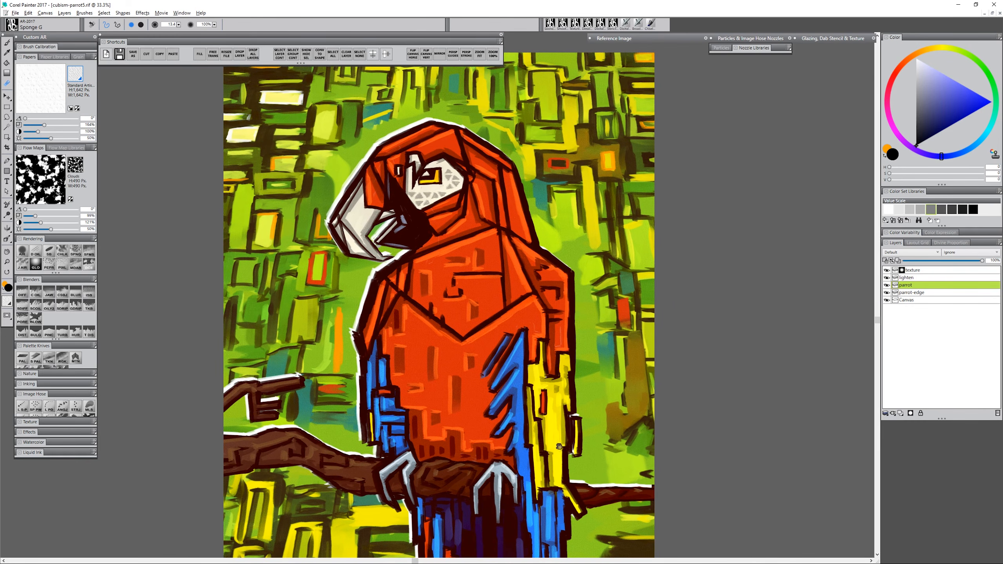
pyautogui.keyDown('ctrl'); pyautogui.keyDown('alt'); pyautogui.click(586, 406); pyautogui.keyUp('alt'); pyautogui.keyUp('ctrl')
pyautogui.scroll(-1, 585, 399)
pyautogui.keyDown('ctrl'); pyautogui.click(585, 396); pyautogui.keyUp('ctrl')
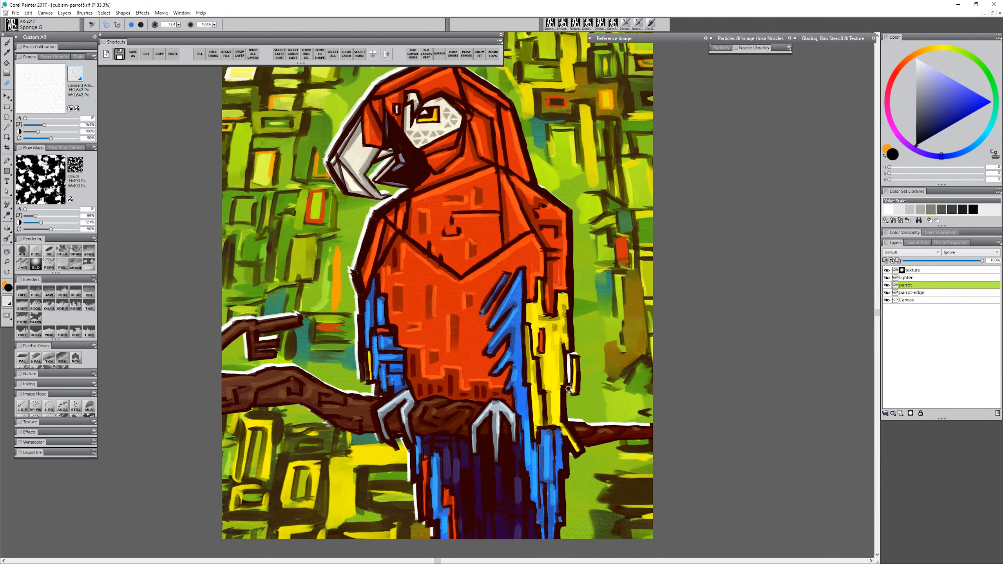
pyautogui.keyDown('ctrl'); pyautogui.keyDown('alt'); pyautogui.click(570, 409); pyautogui.keyUp('alt'); pyautogui.keyUp('ctrl')
pyautogui.keyDown('ctrl'); pyautogui.keyDown('alt'); pyautogui.click(581, 416); pyautogui.keyUp('alt'); pyautogui.keyUp('ctrl')
pyautogui.keyDown('ctrl'); pyautogui.click(581, 418); pyautogui.keyUp('ctrl')
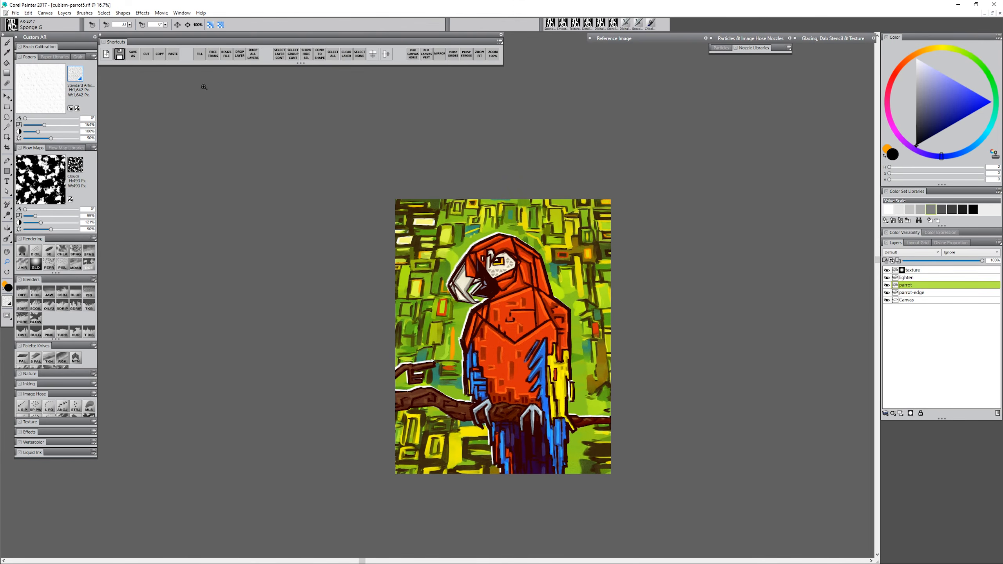
# Save the painting as a new file named cubism-parrot6
pyautogui.hotkey('ctrl', 'shift', 's')
pyautogui.click(122, 257)
pyautogui.press('BackSpace')
pyautogui.write('6')
pyautogui.press('Return')
# With a small Smooth Palette Knife, sample the chest's orange-red and paint small accents on the branch below the belly
pyautogui.keyDown('ctrl'); pyautogui.click(509, 409); pyautogui.keyUp('ctrl')
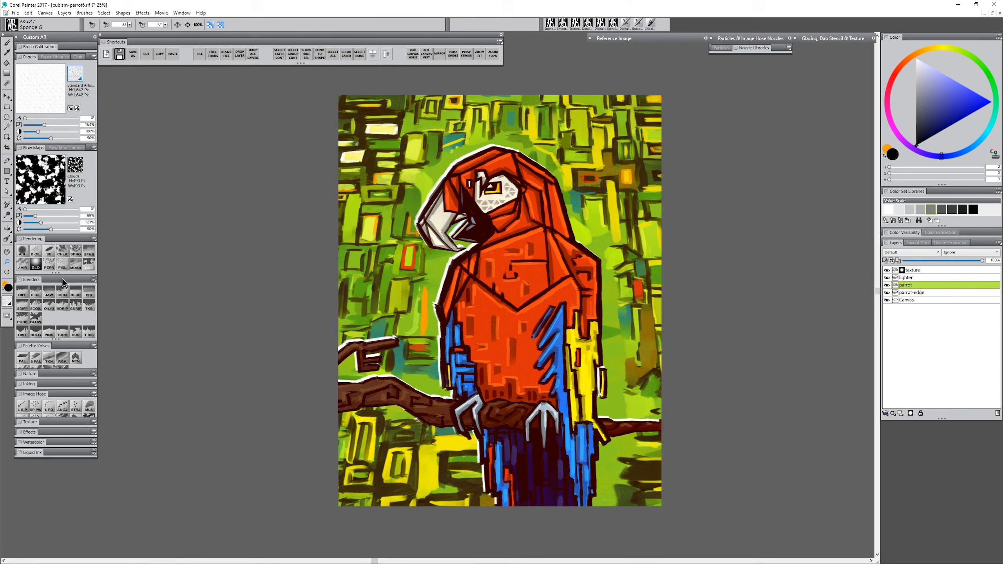
pyautogui.click(38, 359)
pyautogui.keyDown('alt'); pyautogui.click(516, 367); pyautogui.keyUp('alt')
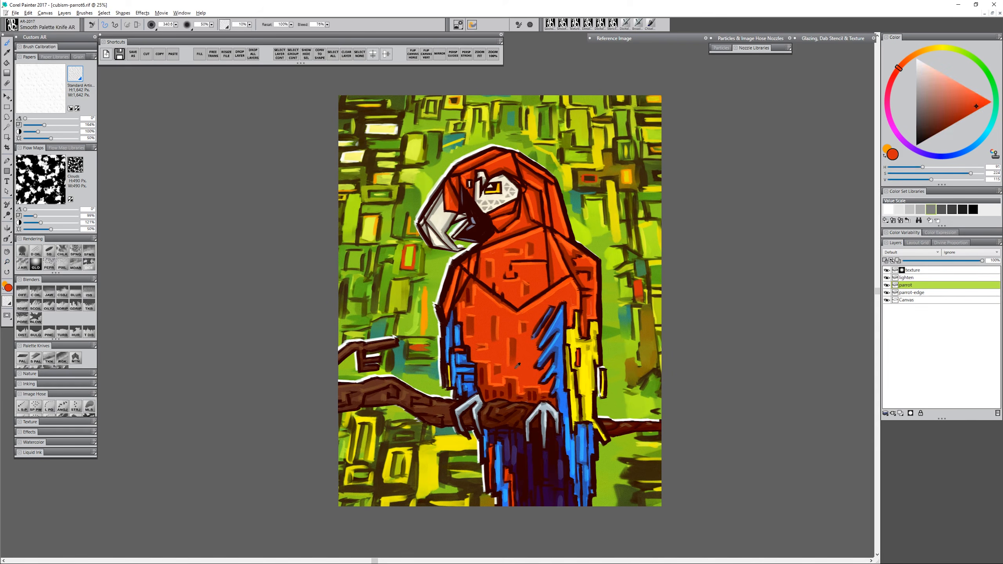
pyautogui.keyDown('ctrl'); pyautogui.keyDown('alt'); pyautogui.click(498, 402); pyautogui.keyUp('alt'); pyautogui.keyUp('ctrl')
pyautogui.moveTo(500, 402); pyautogui.dragTo(510, 406)
# Sample blue, yellow and green from the painting and add small colour accents, including blue strokes along the branch and twig
pyautogui.keyDown('alt'); pyautogui.click(564, 400); pyautogui.keyUp('alt')
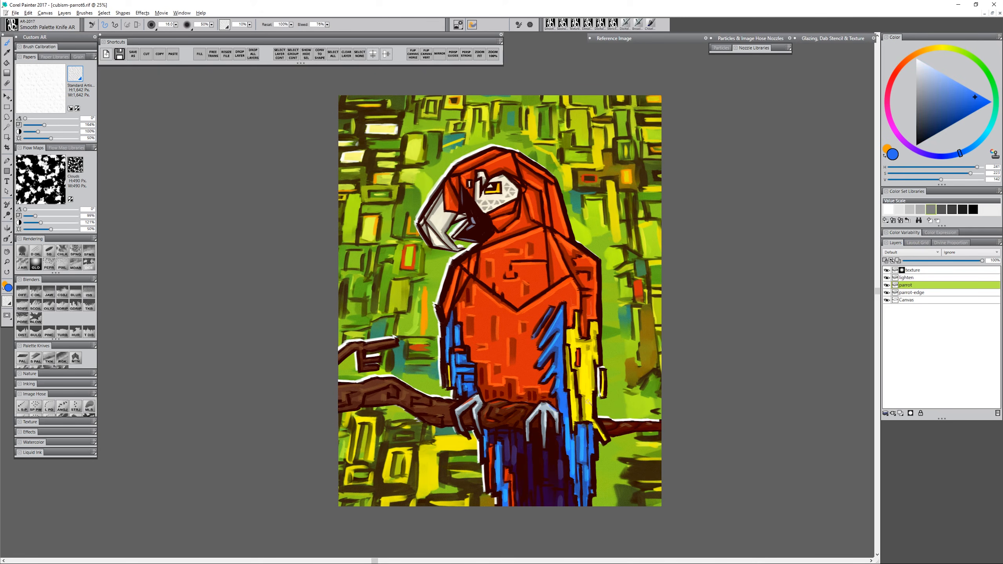
pyautogui.keyDown('alt'); pyautogui.click(586, 384); pyautogui.keyUp('alt')
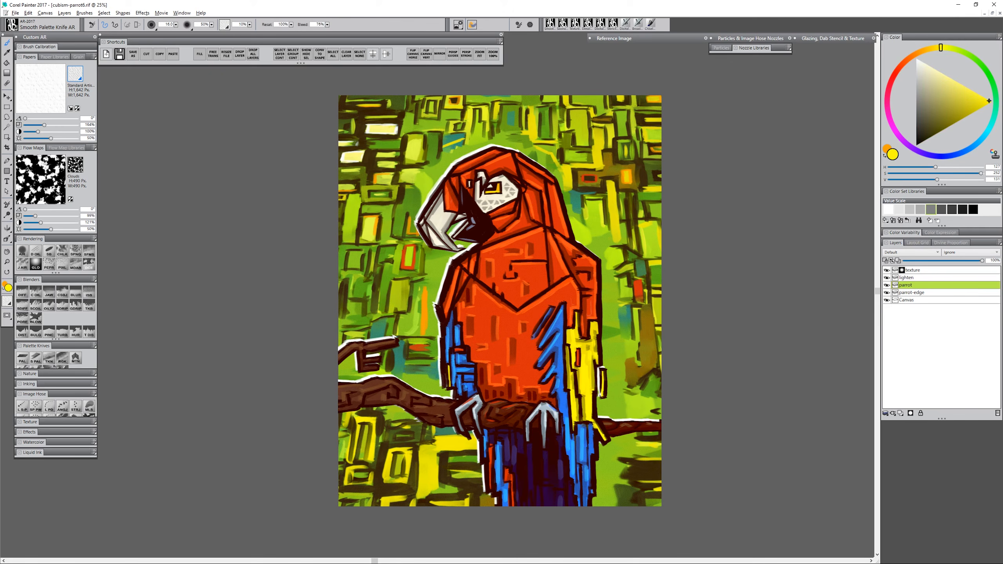
pyautogui.keyDown('alt'); pyautogui.click(628, 424); pyautogui.keyUp('alt')
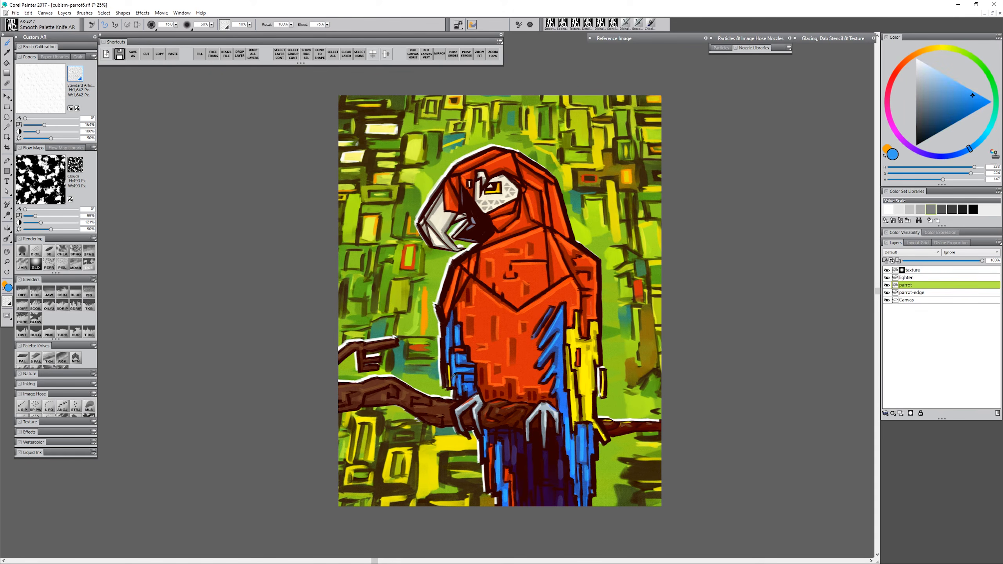
pyautogui.moveTo(438, 404); pyautogui.dragTo(448, 403)
pyautogui.moveTo(429, 406); pyautogui.dragTo(399, 390)
pyautogui.moveTo(376, 381); pyautogui.dragTo(392, 381)
pyautogui.moveTo(394, 339); pyautogui.dragTo(395, 345)
pyautogui.keyDown('alt'); pyautogui.click(652, 415); pyautogui.keyUp('alt')
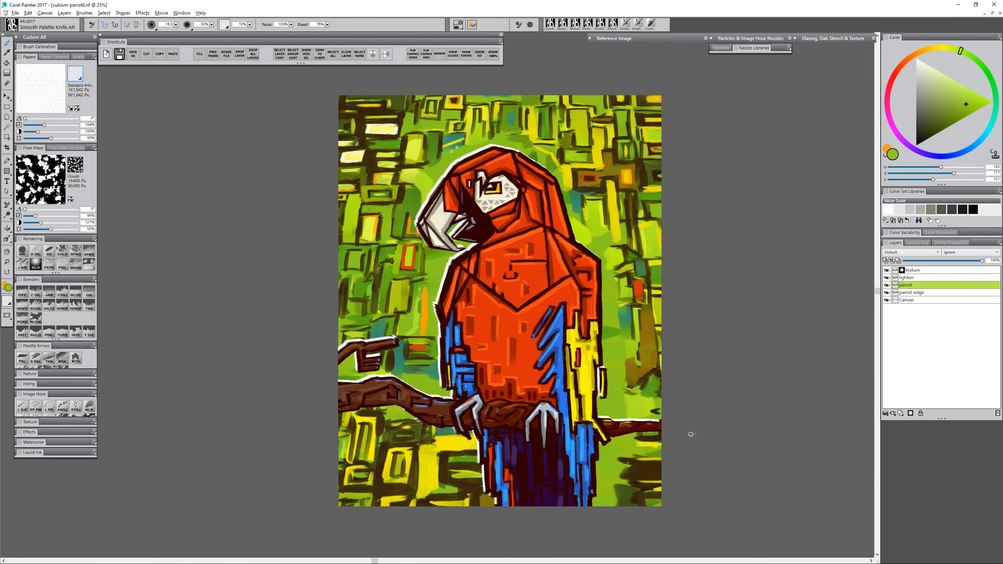
pyautogui.hotkey('ctrl', '-')
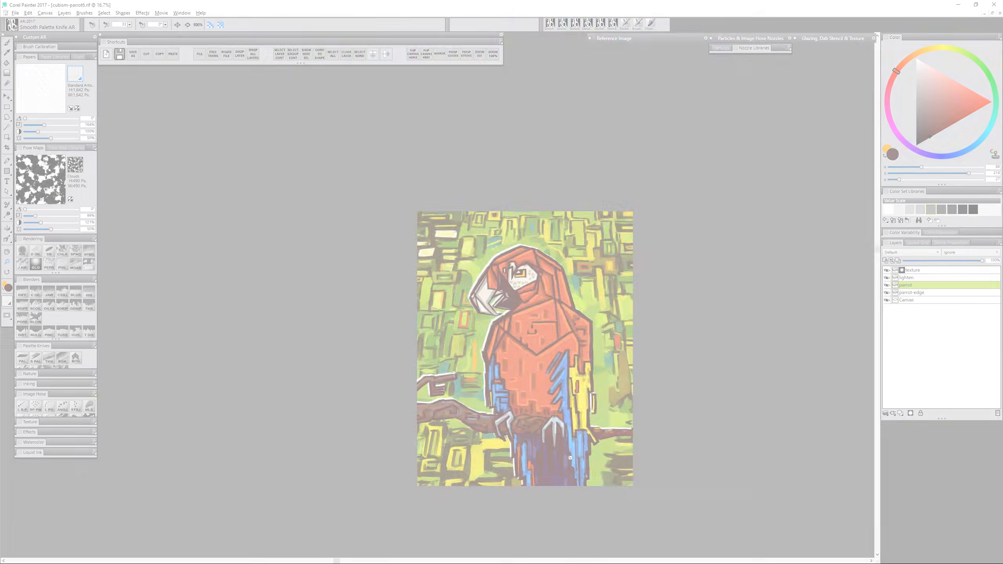